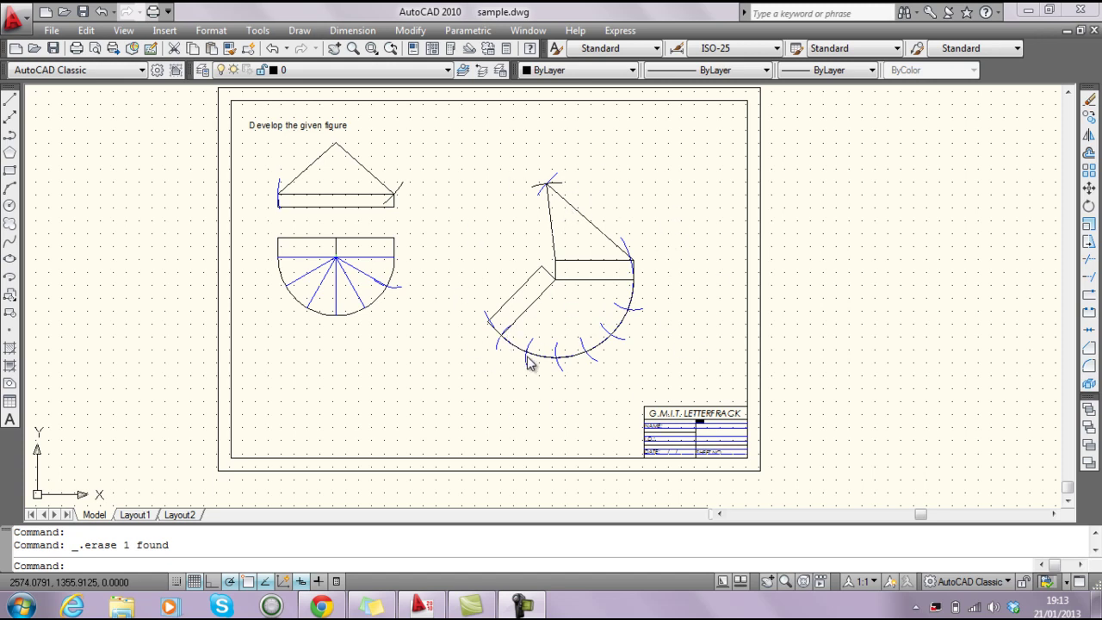
# Zoom and pan to recentre the whole drawing sheet in view
pyautogui.scroll(9, 529, 362)
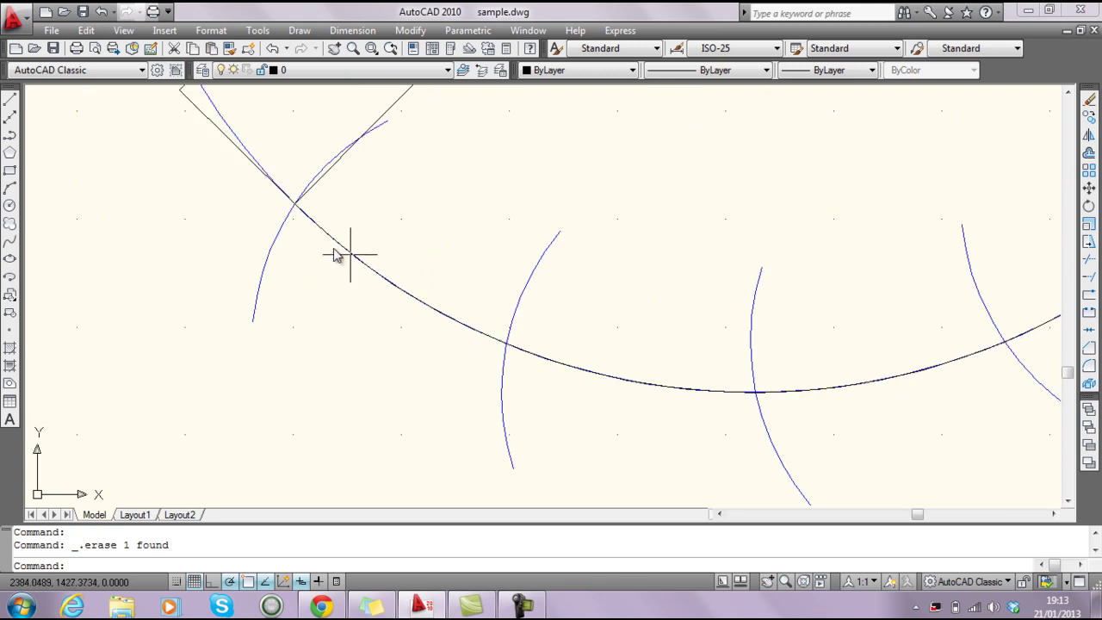
pyautogui.scroll(-2, 307, 232)
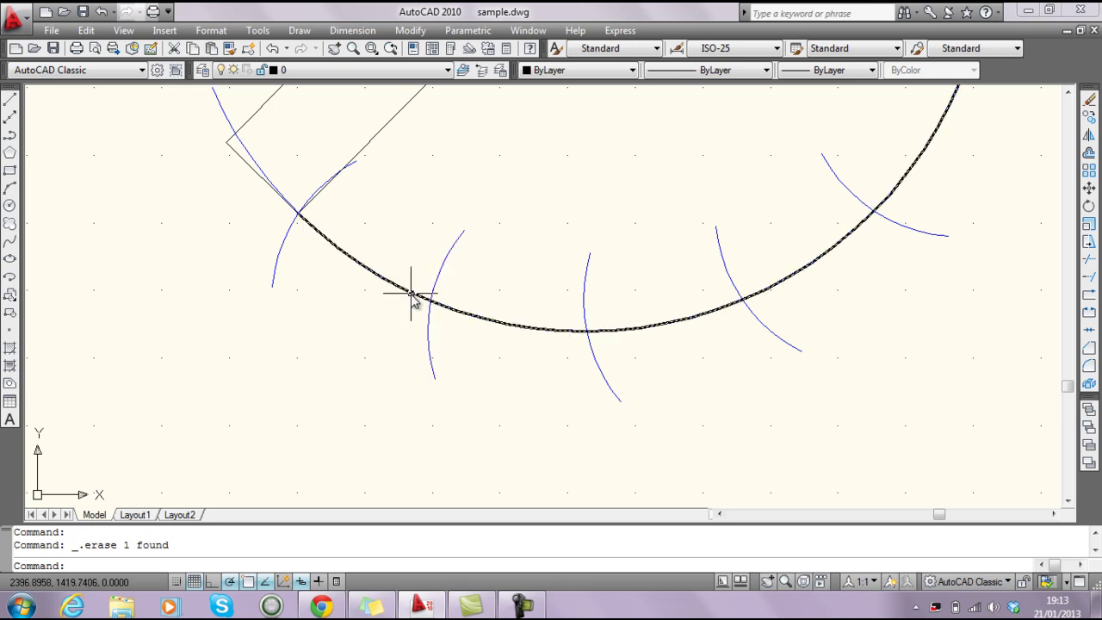
pyautogui.scroll(-5, 424, 324)
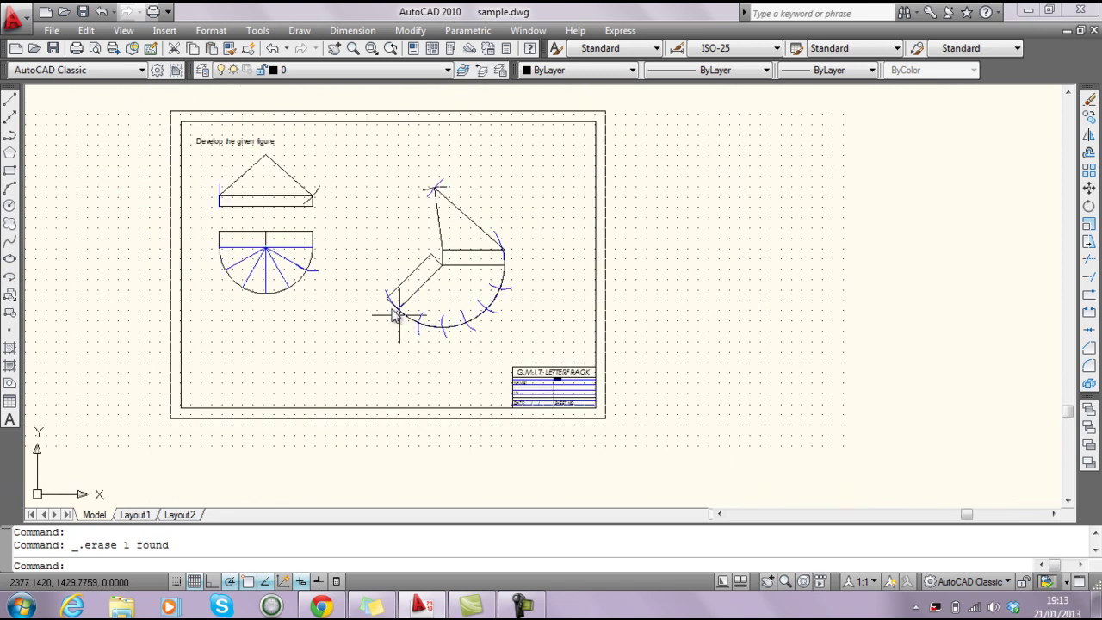
pyautogui.moveTo(363, 284); pyautogui.dragTo(465, 295)
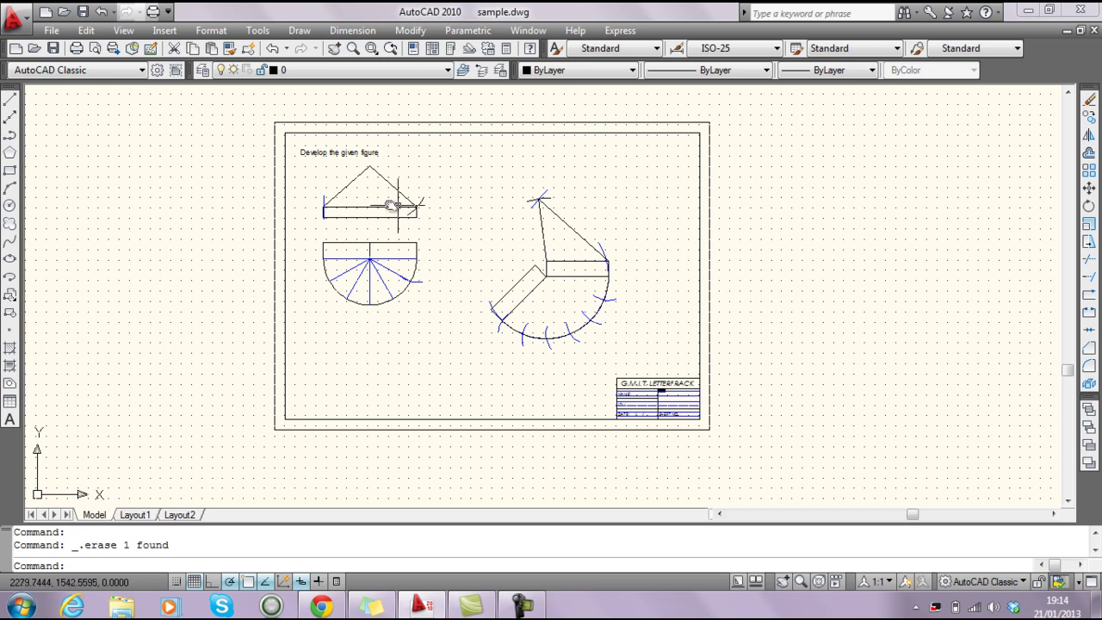
pyautogui.scroll(5, 319, 151)
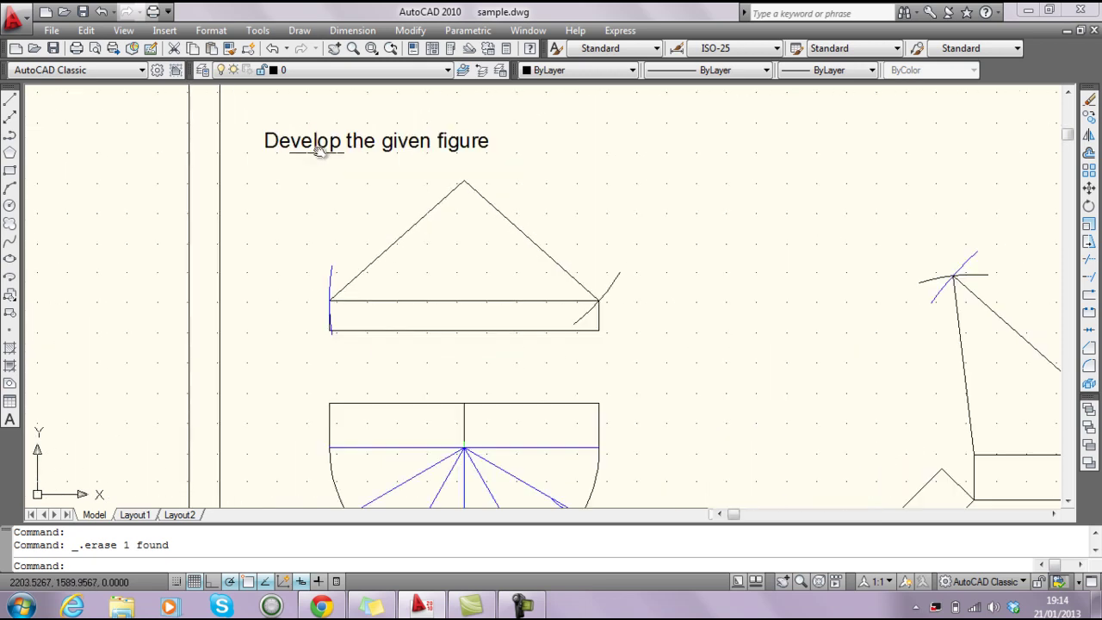
pyautogui.scroll(3, 326, 127)
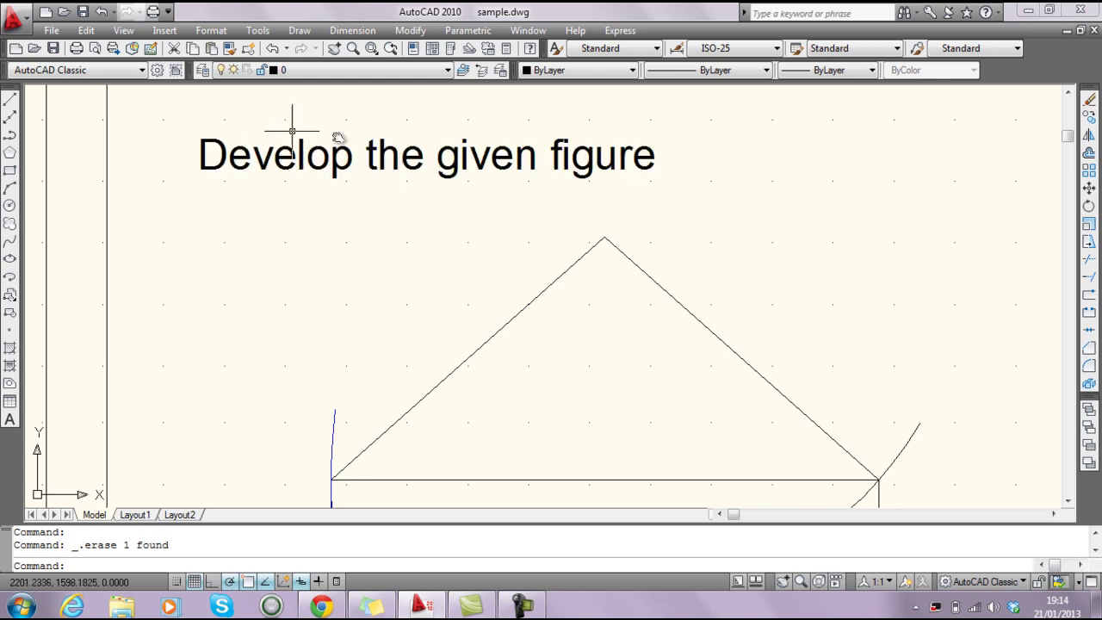
pyautogui.scroll(-2, 418, 184)
pyautogui.scroll(-2, 420, 188)
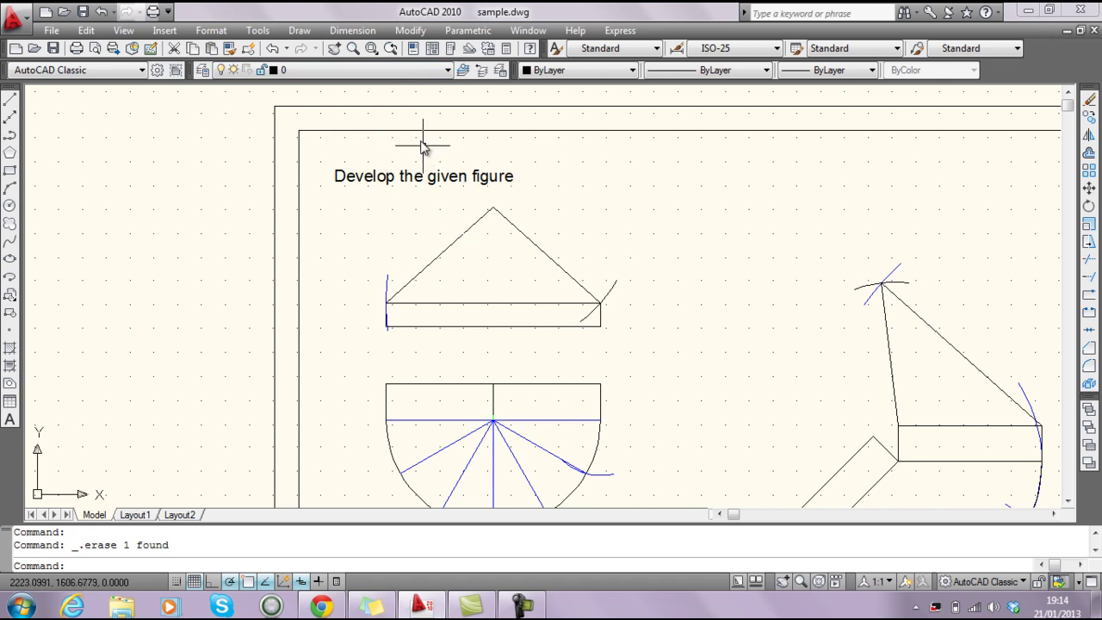
# Modify the ISO-25 dimension style, trying Closed filled arrowheads, then setting both back to None
pyautogui.click(353, 31)
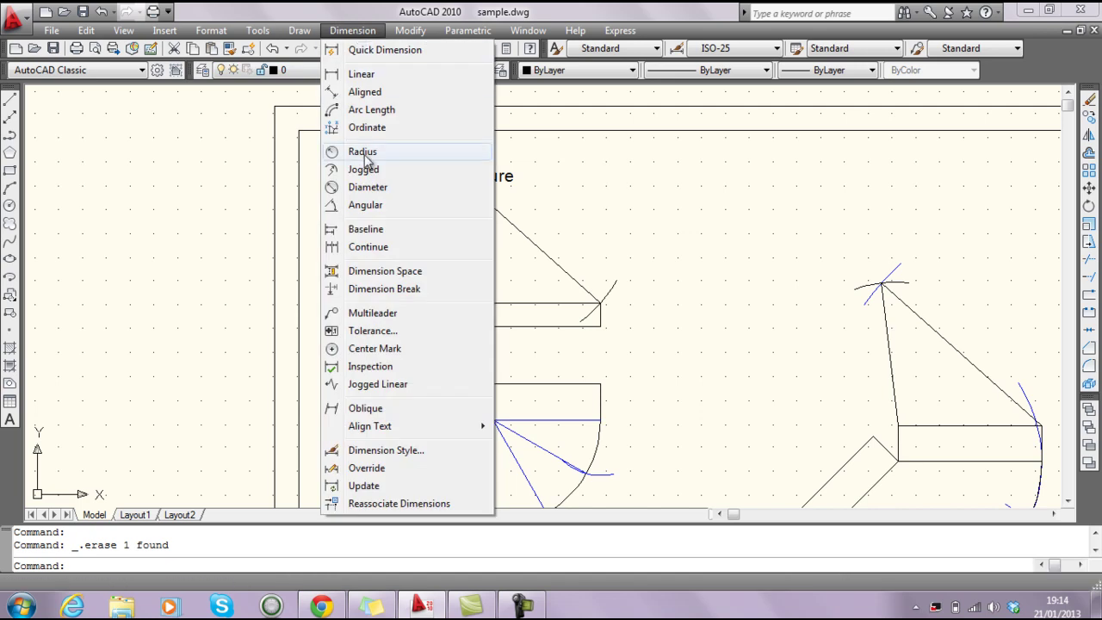
pyautogui.click(394, 453)
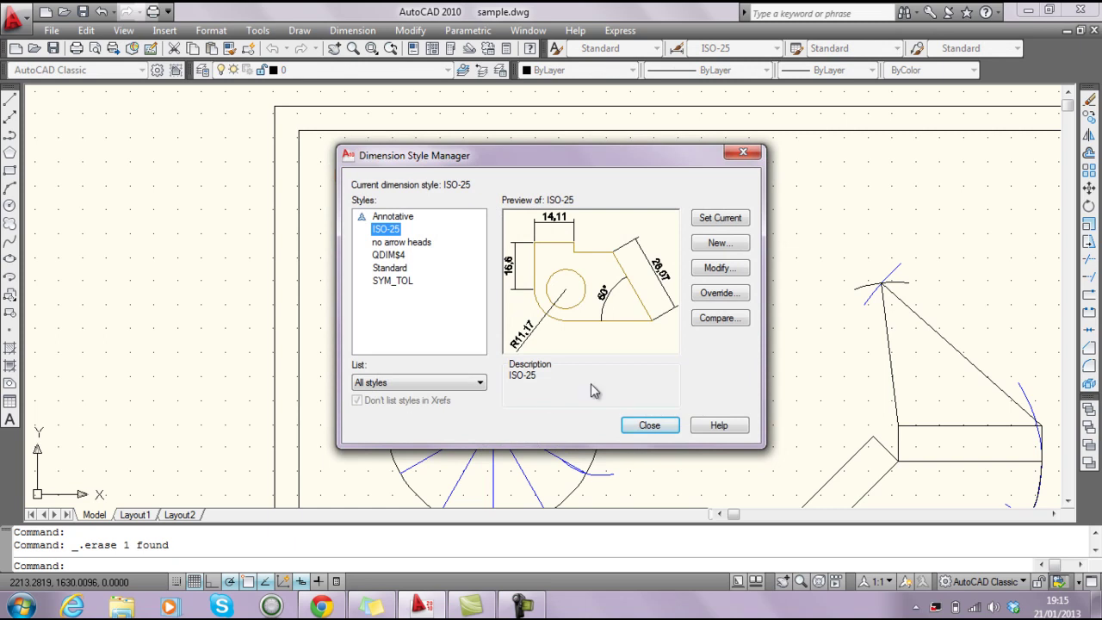
pyautogui.click(714, 270)
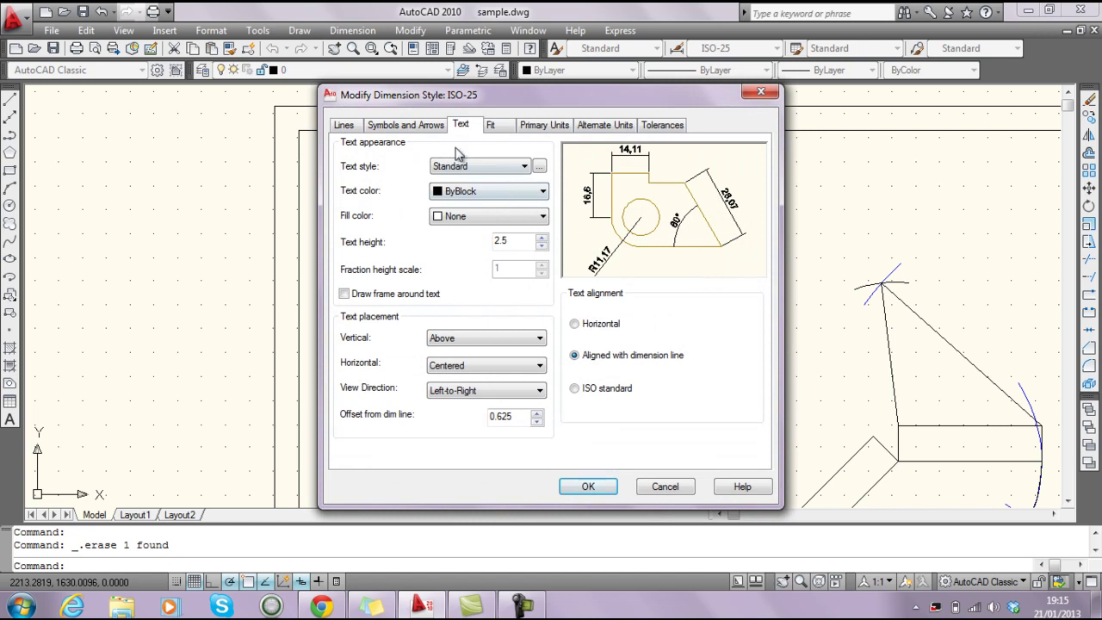
pyautogui.click(395, 126)
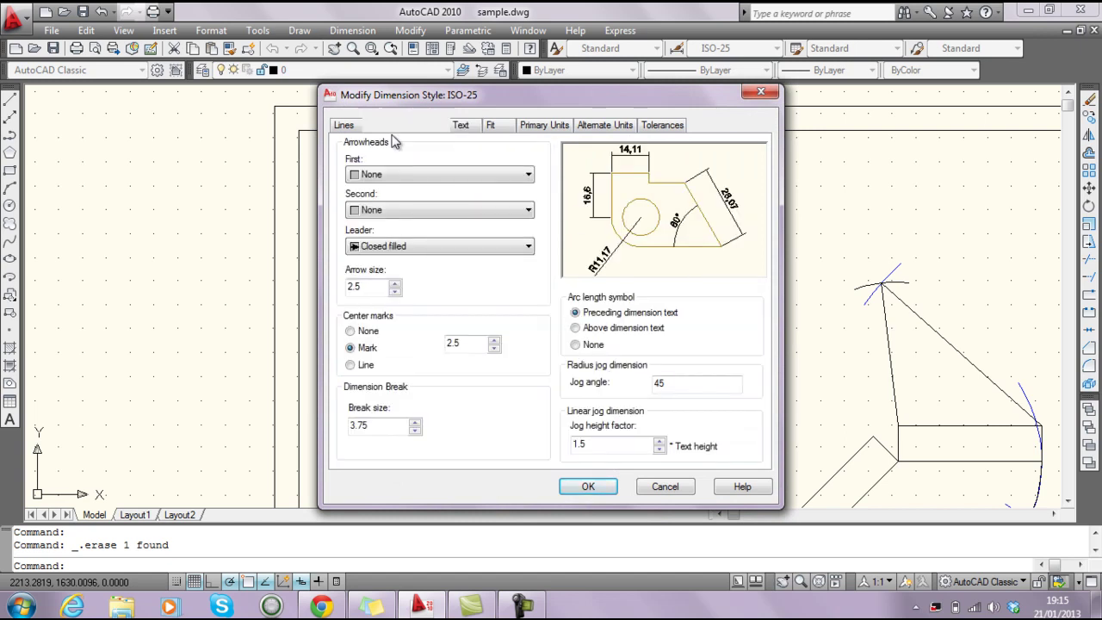
pyautogui.click(412, 176)
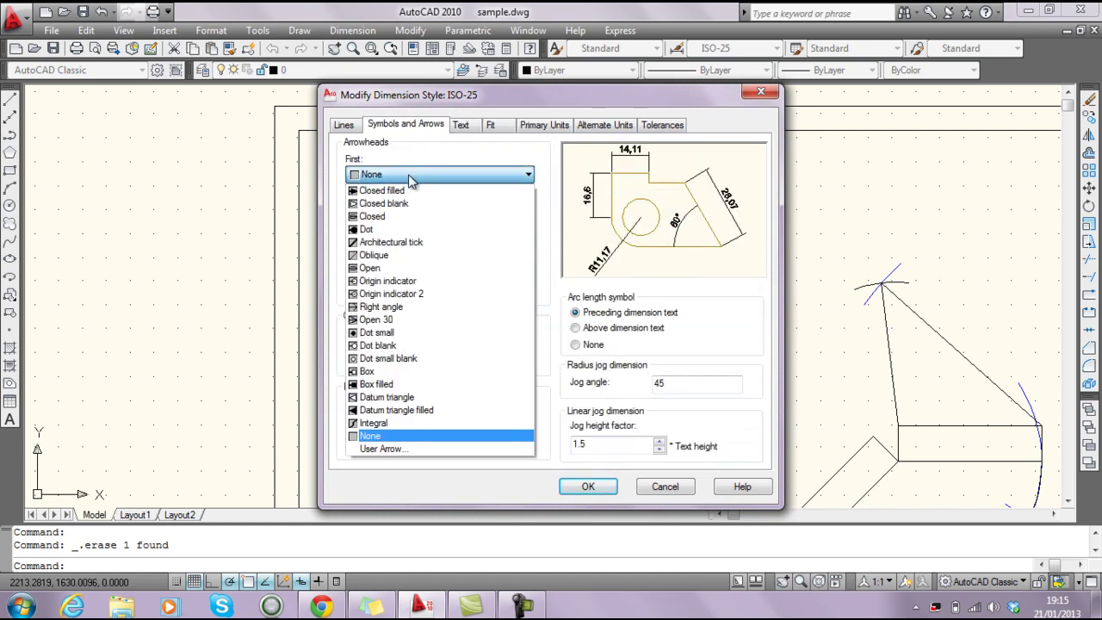
pyautogui.click(400, 194)
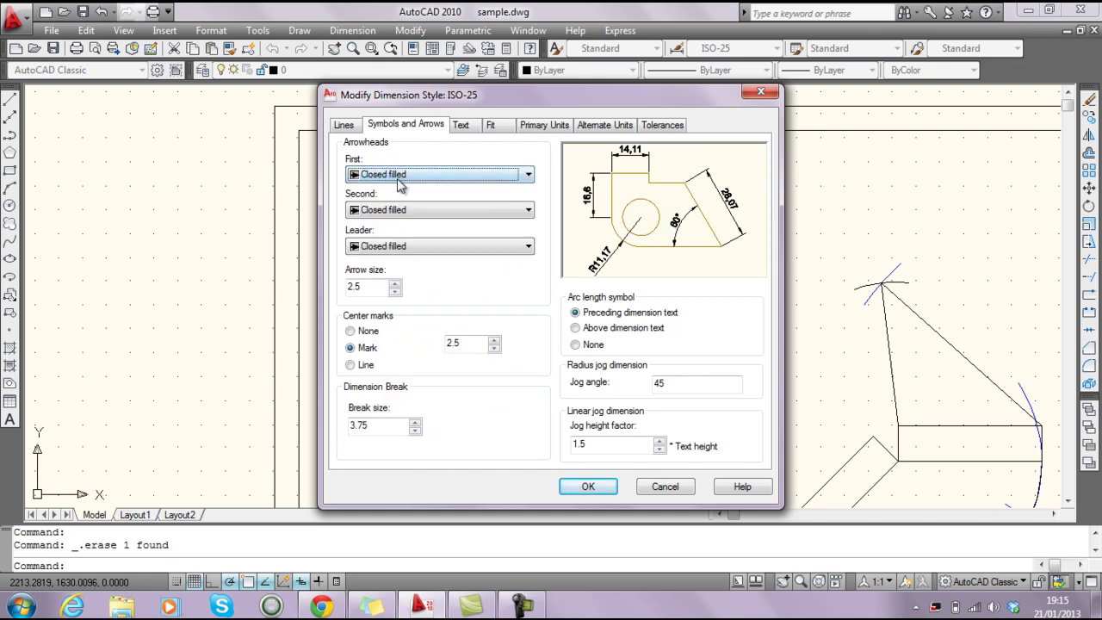
pyautogui.click(456, 177)
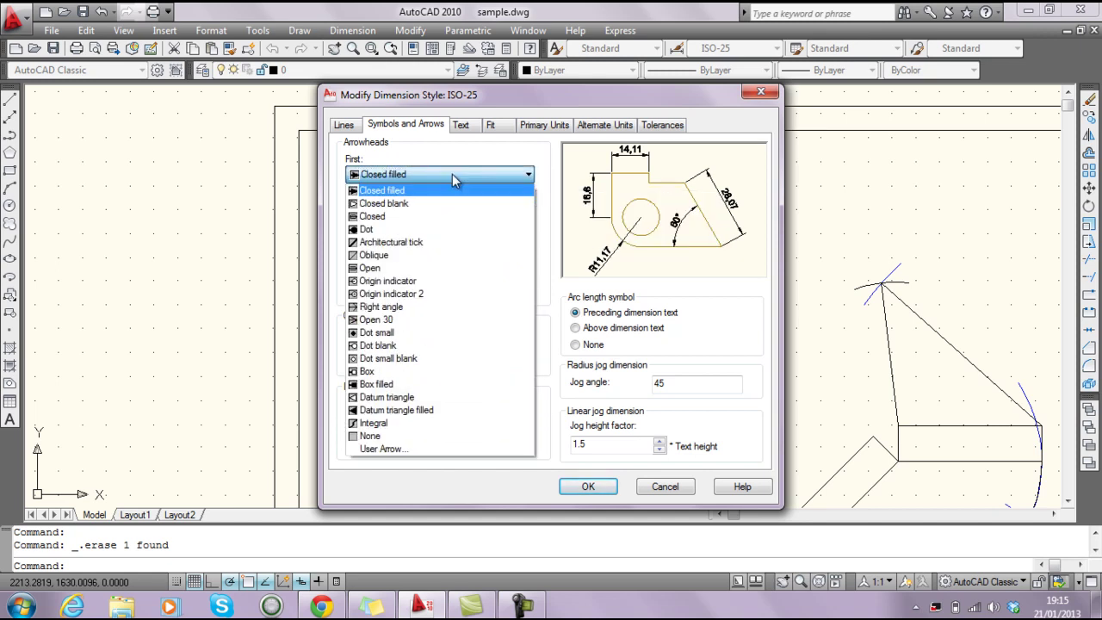
pyautogui.click(375, 436)
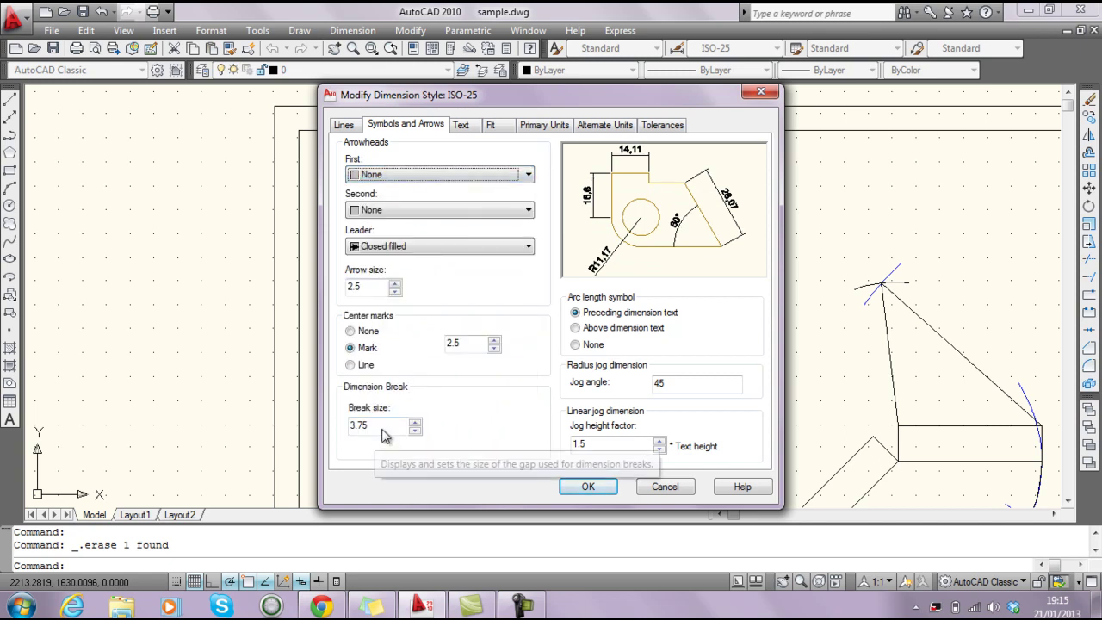
# Make Standard the current text style, then confirm the ISO-25 edits and close Dimension Style
pyautogui.click(462, 126)
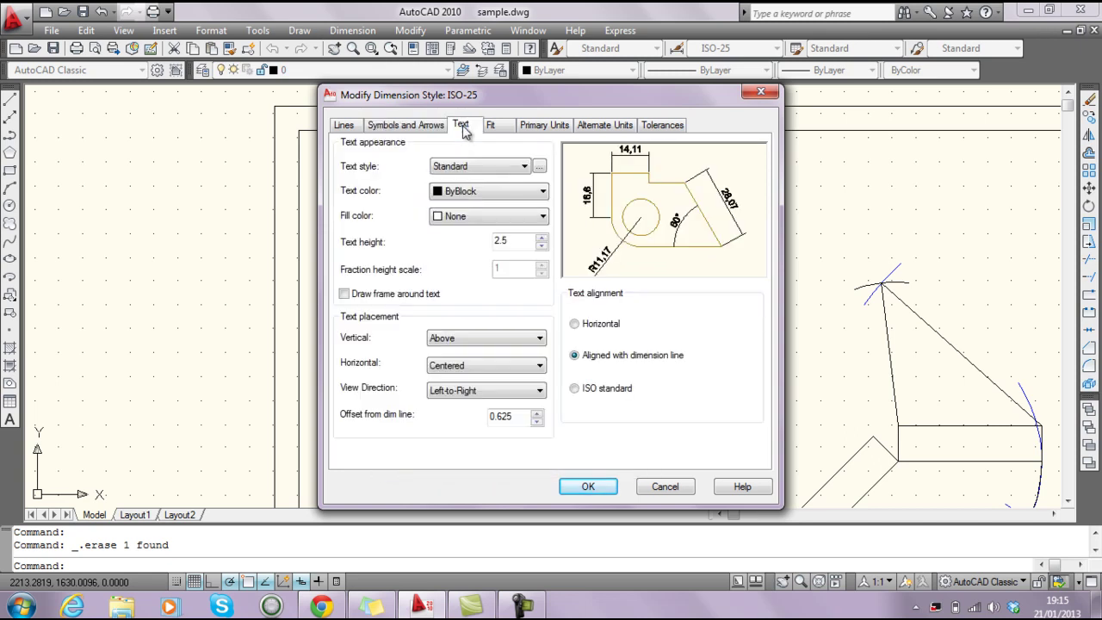
pyautogui.click(539, 166)
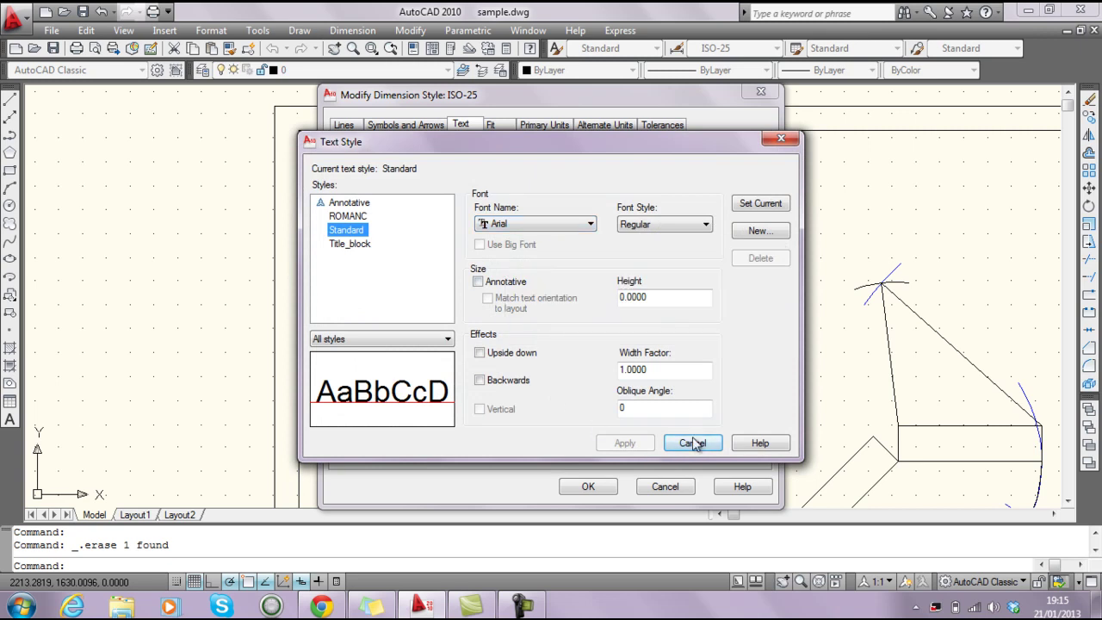
pyautogui.click(755, 207)
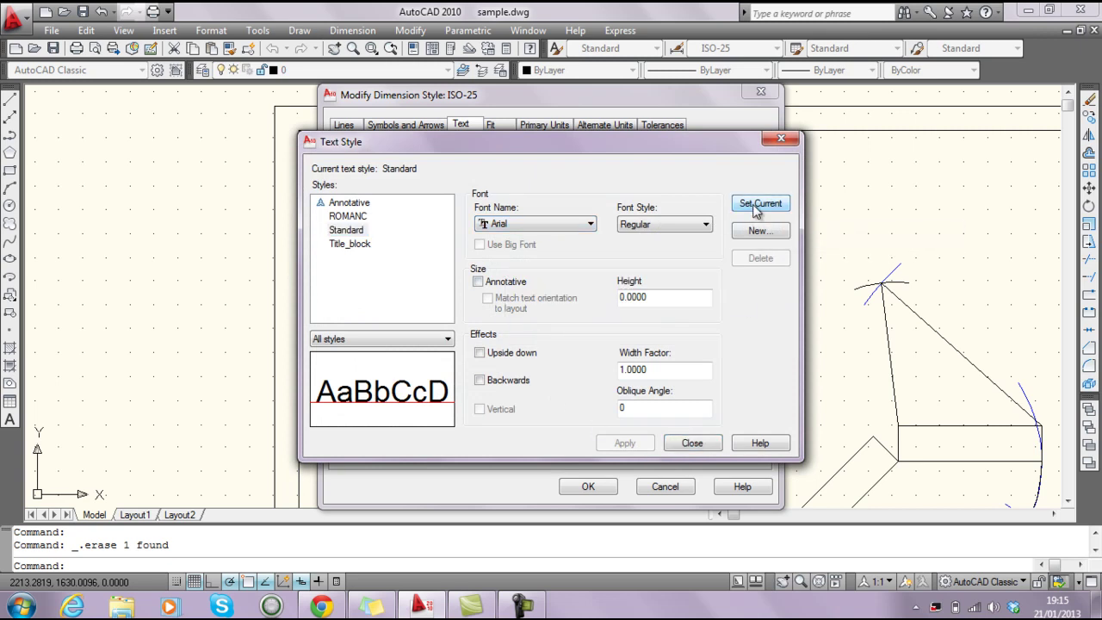
pyautogui.click(693, 443)
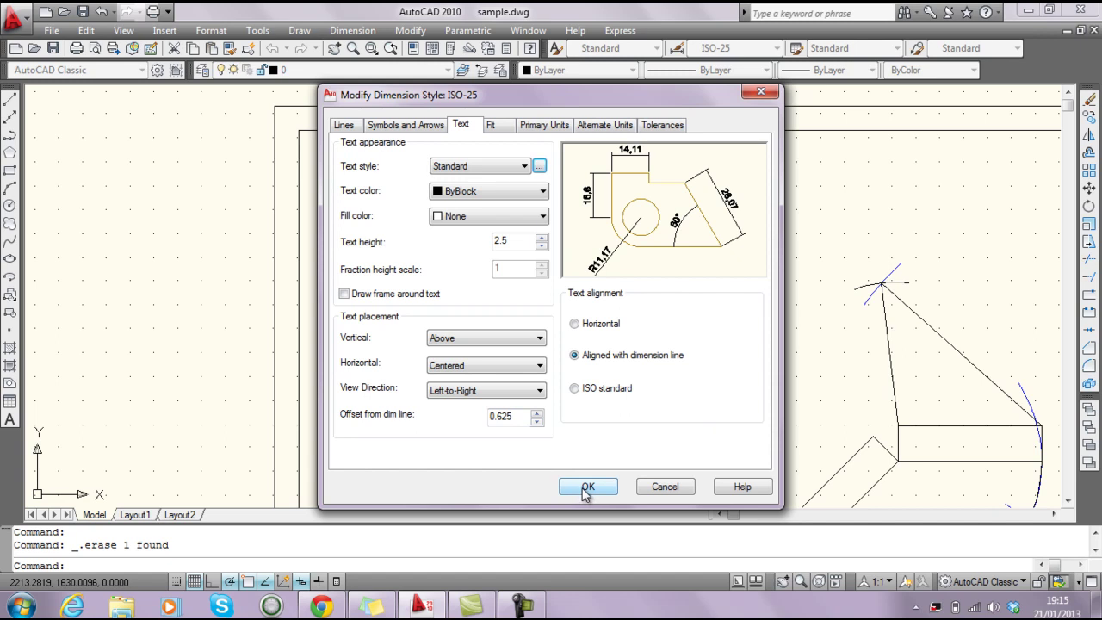
pyautogui.click(401, 129)
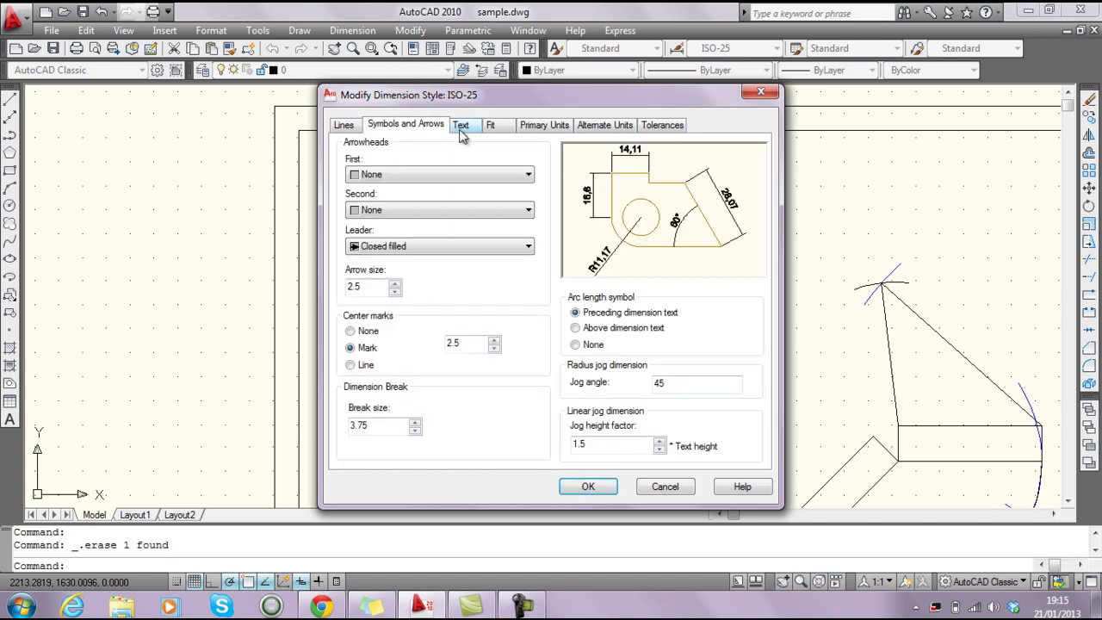
pyautogui.click(583, 490)
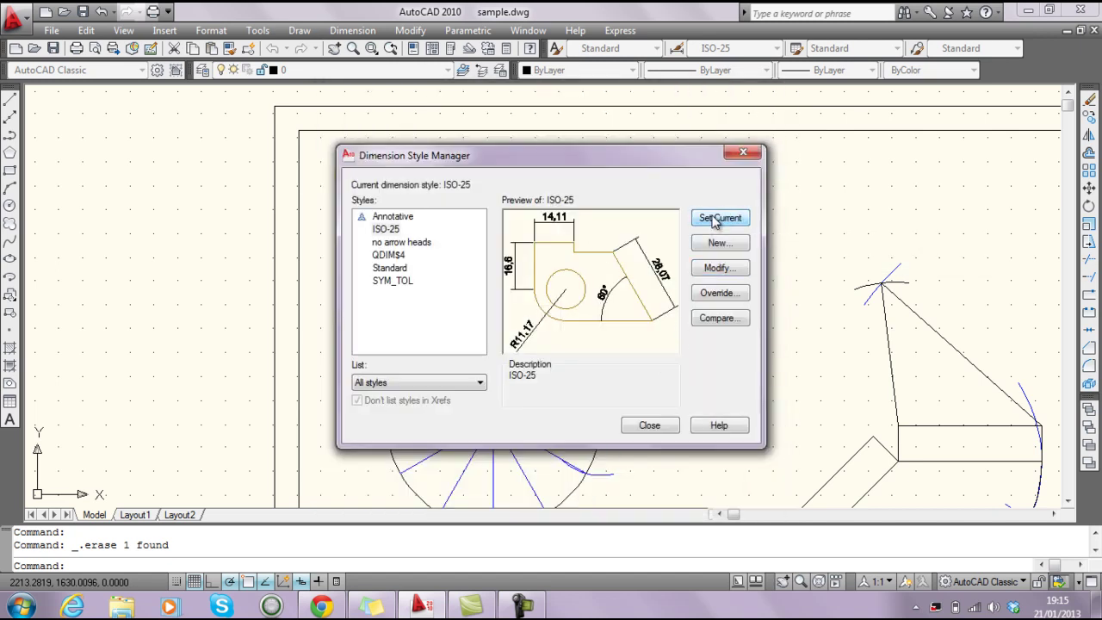
pyautogui.click(650, 425)
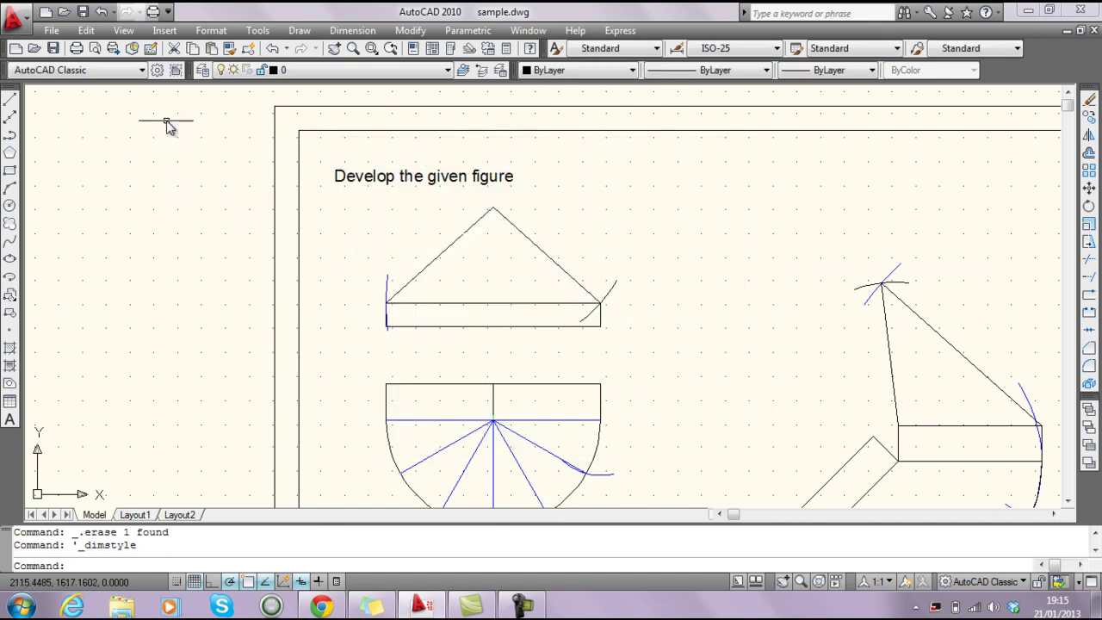
# Add an aligned 60.21 dimension along the triangle's sloping edge from apex to right corner
pyautogui.click(346, 31)
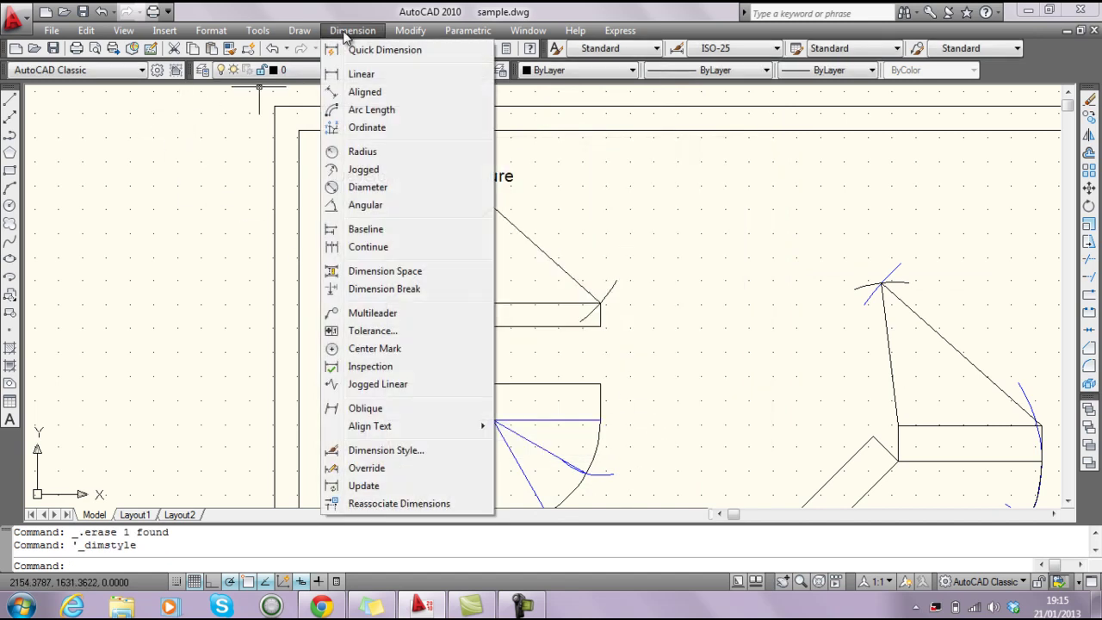
pyautogui.click(365, 91)
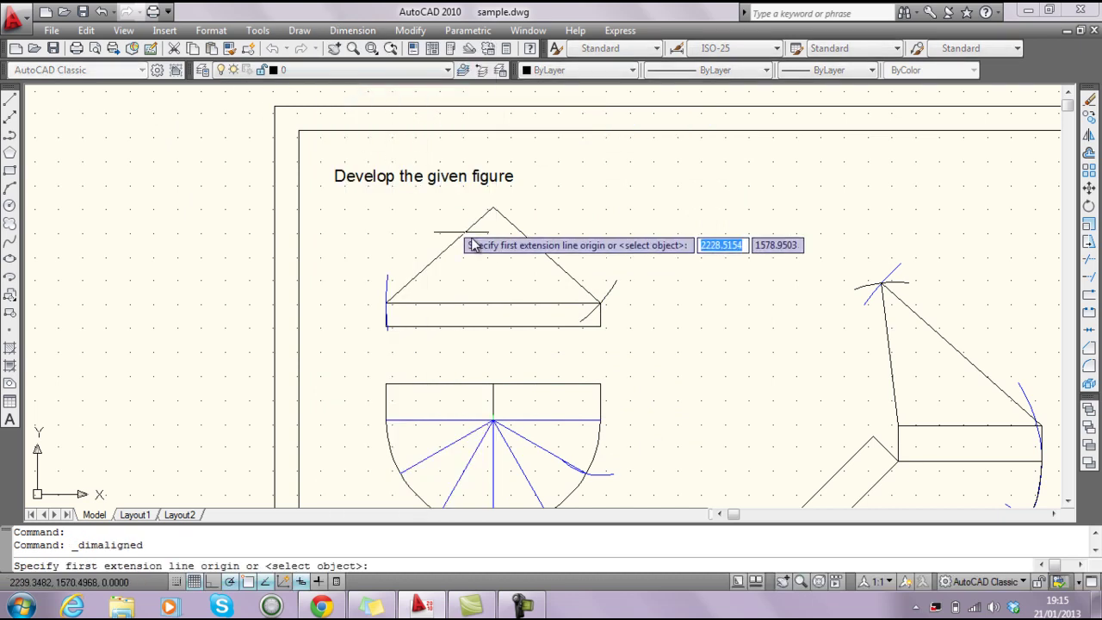
pyautogui.click(495, 215)
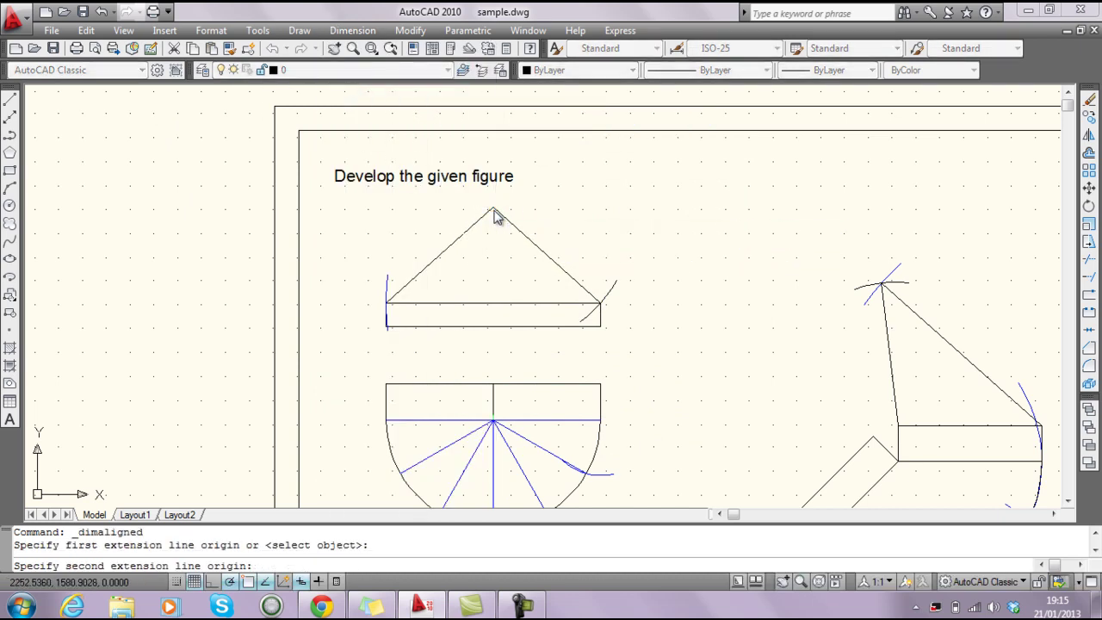
pyautogui.click(601, 302)
pyautogui.click(593, 268)
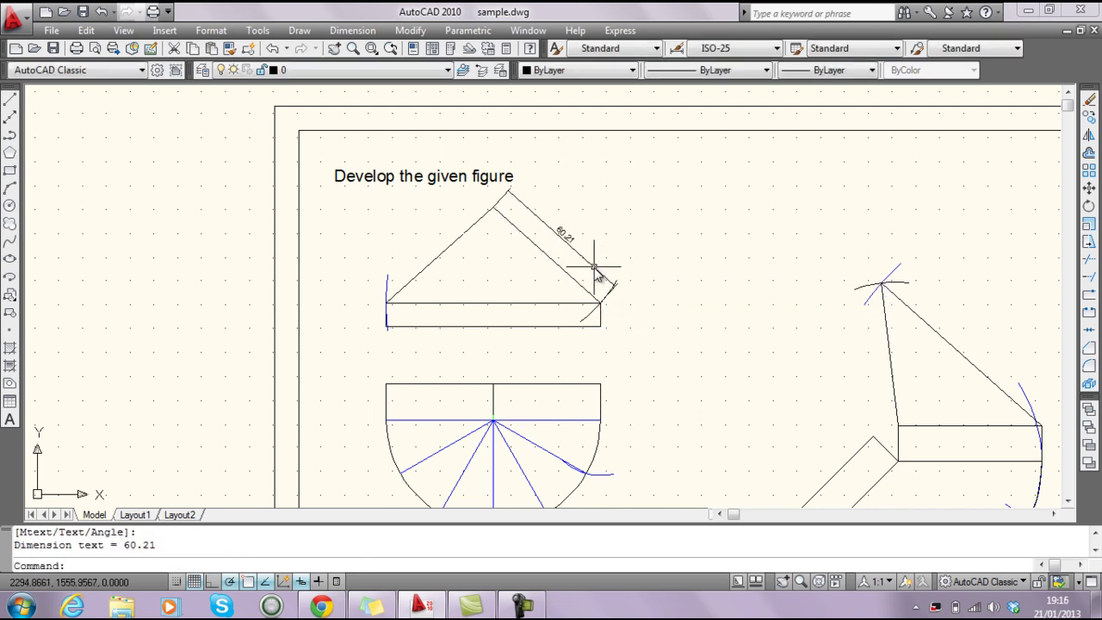
# Zoom out and pan so the full sheet and title block are visible
pyautogui.scroll(5, 595, 271)
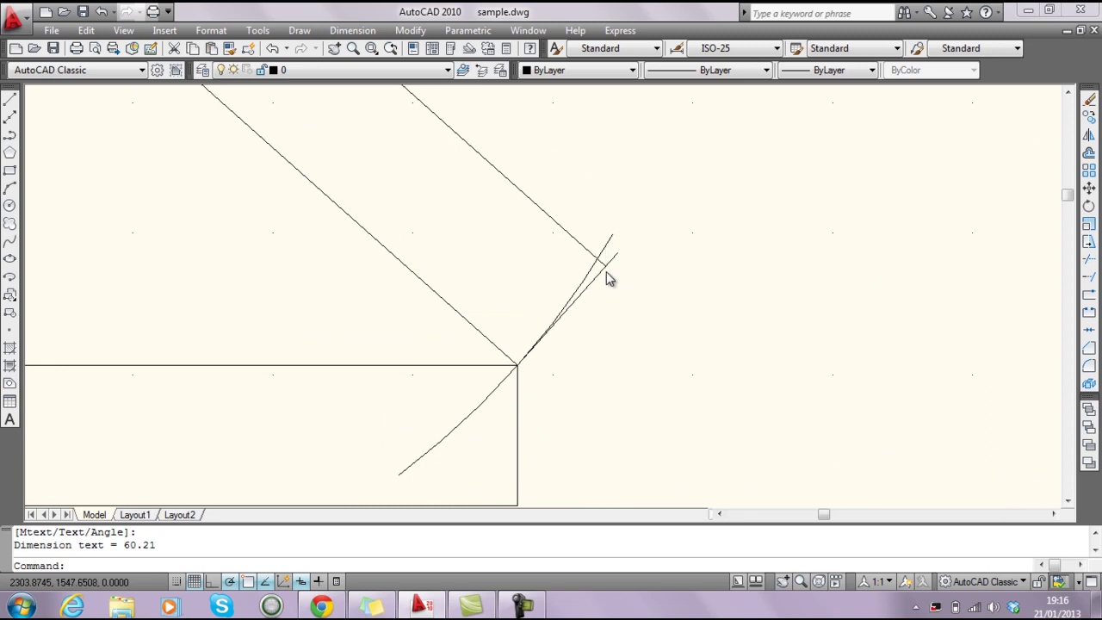
pyautogui.scroll(2, 606, 274)
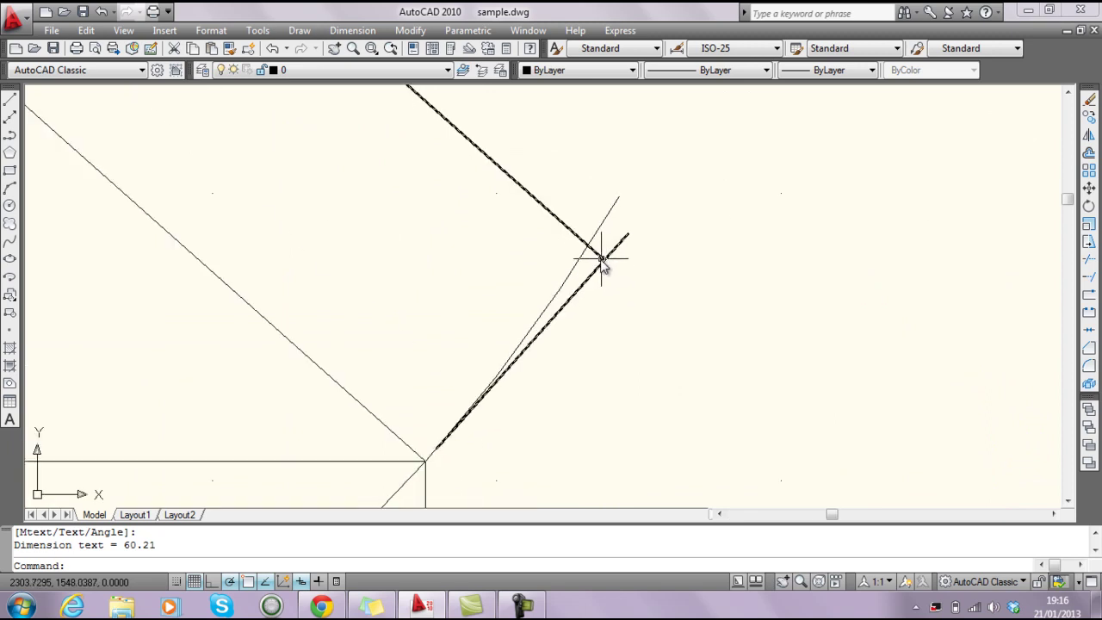
pyautogui.scroll(-4, 600, 267)
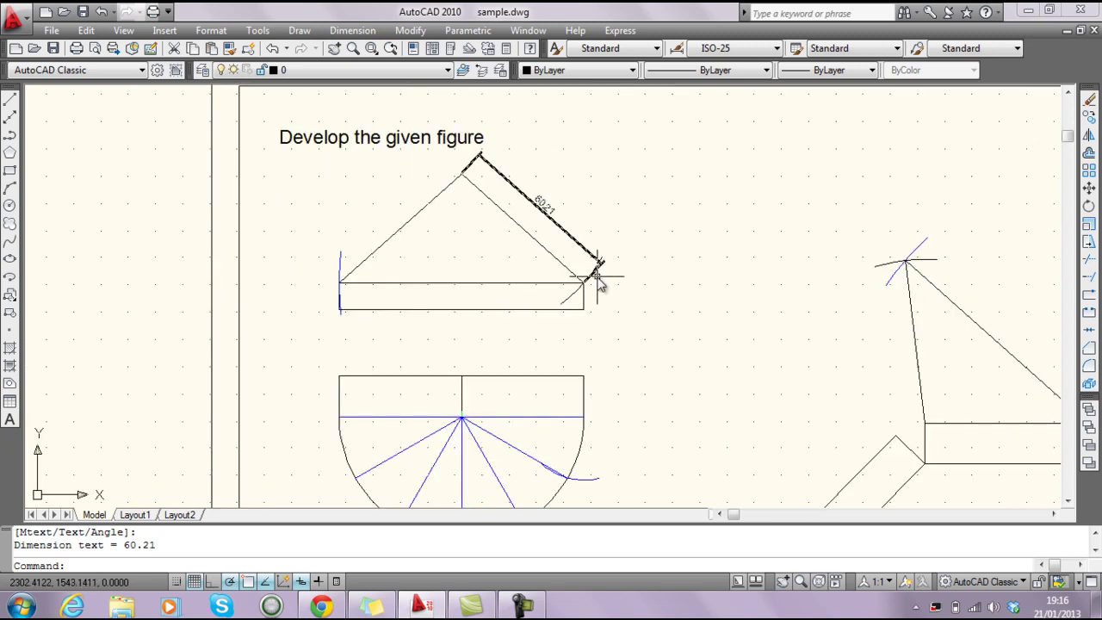
pyautogui.scroll(-2, 598, 277)
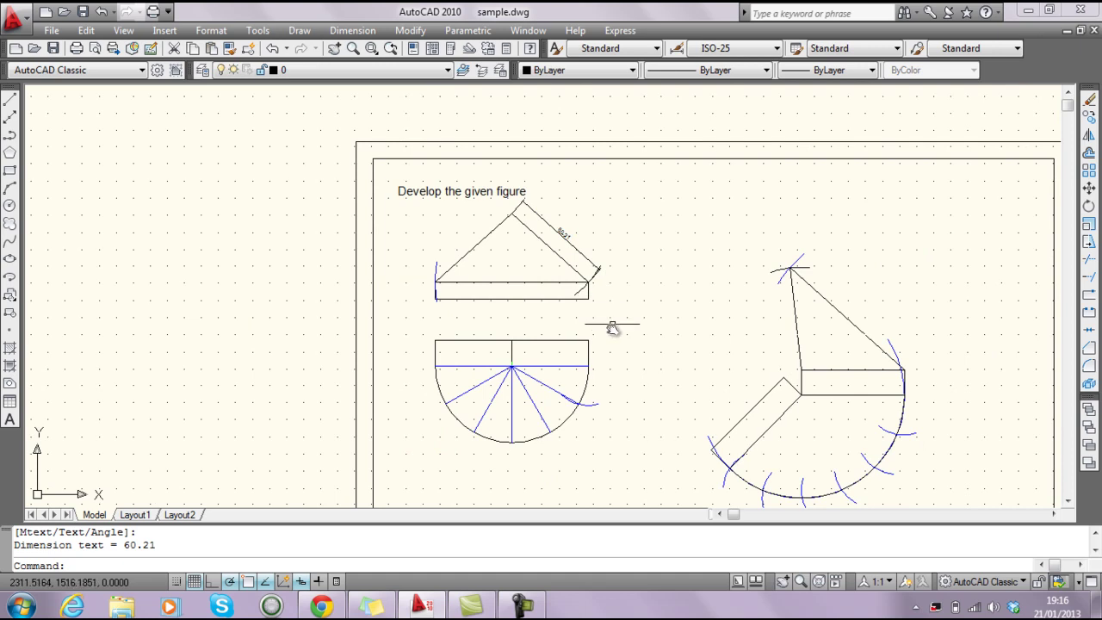
pyautogui.scroll(-3, 609, 316)
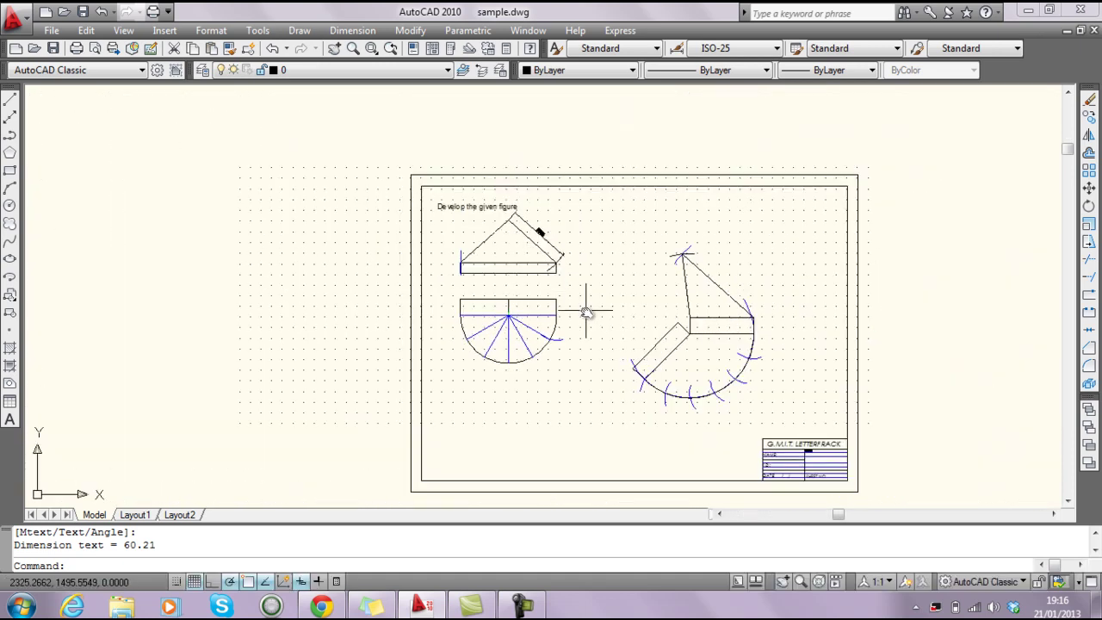
pyautogui.moveTo(585, 308); pyautogui.dragTo(550, 281)
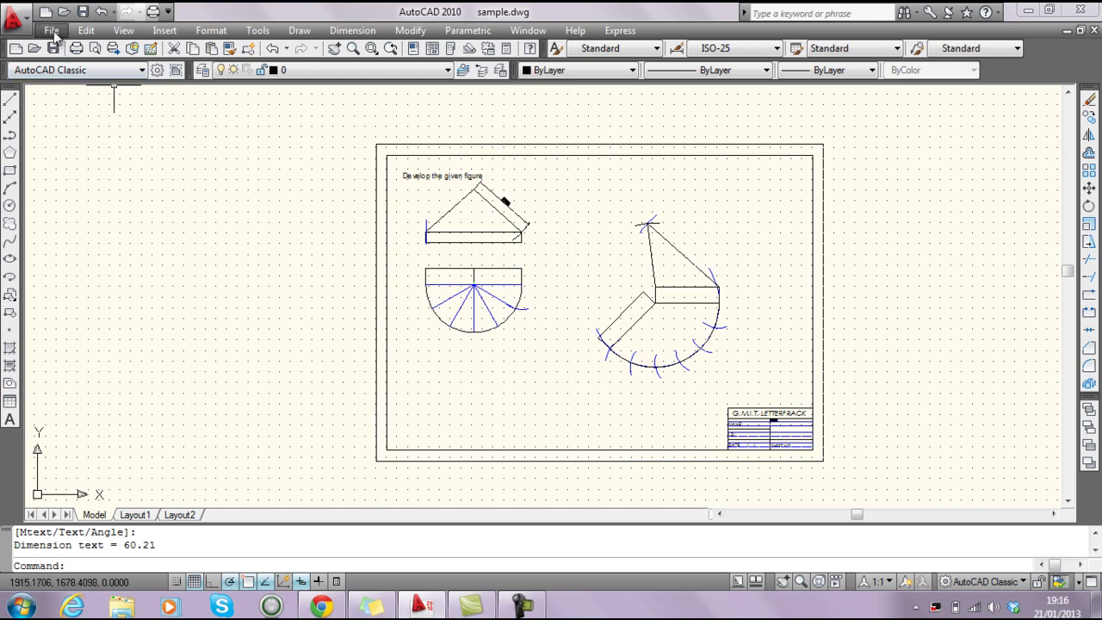
# Export the drawing to the Desktop as Metafile sample.wmf, window-selecting all 65 objects
pyautogui.click(52, 31)
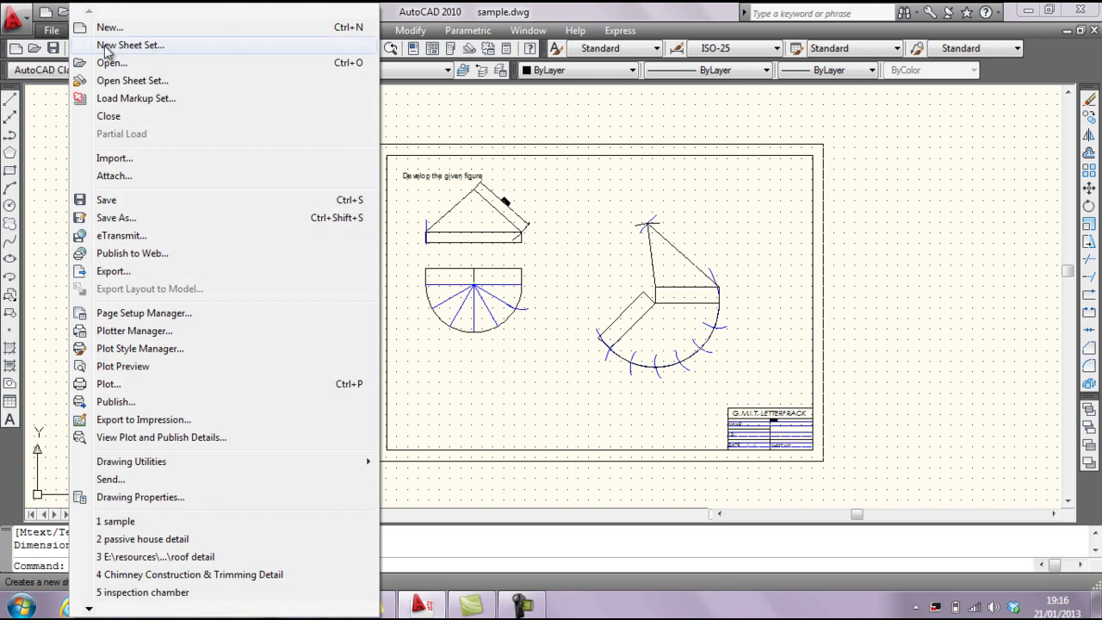
pyautogui.click(114, 272)
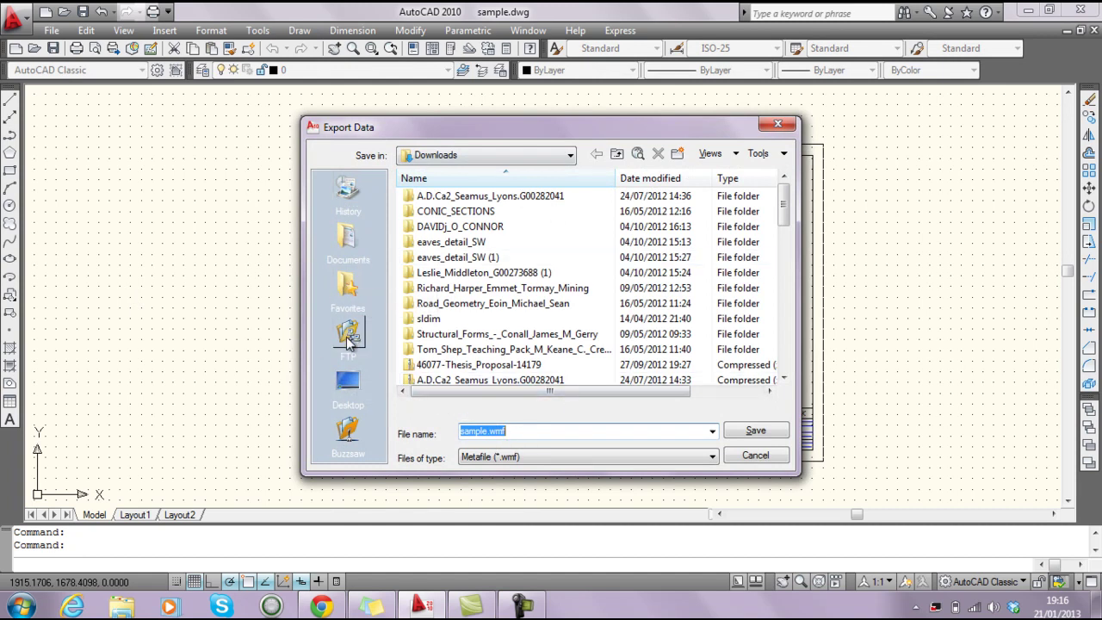
pyautogui.click(353, 387)
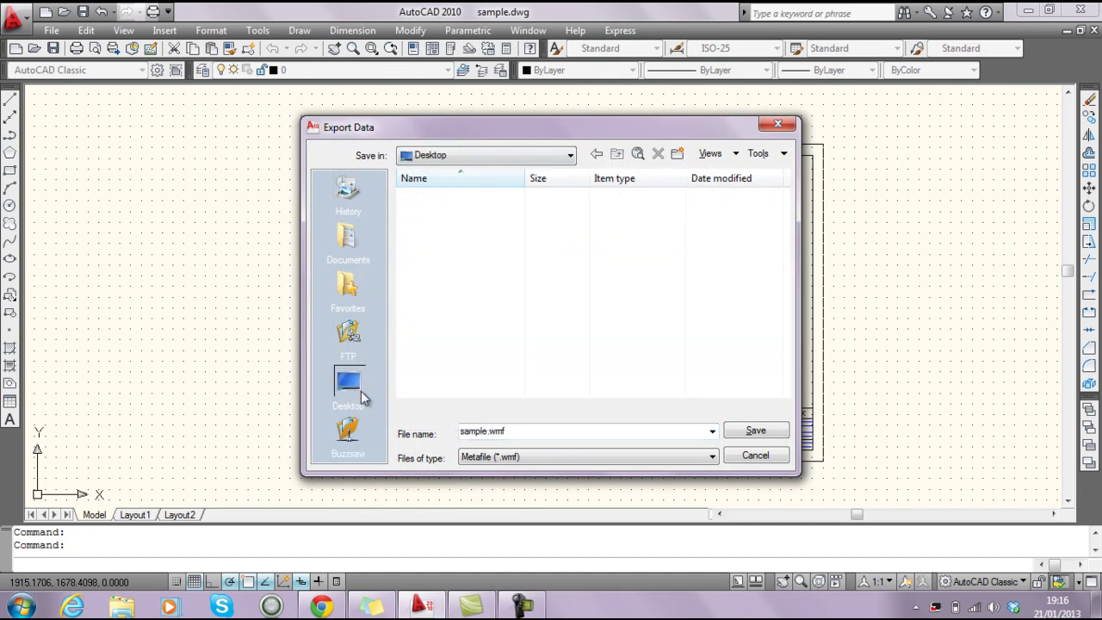
pyautogui.click(565, 457)
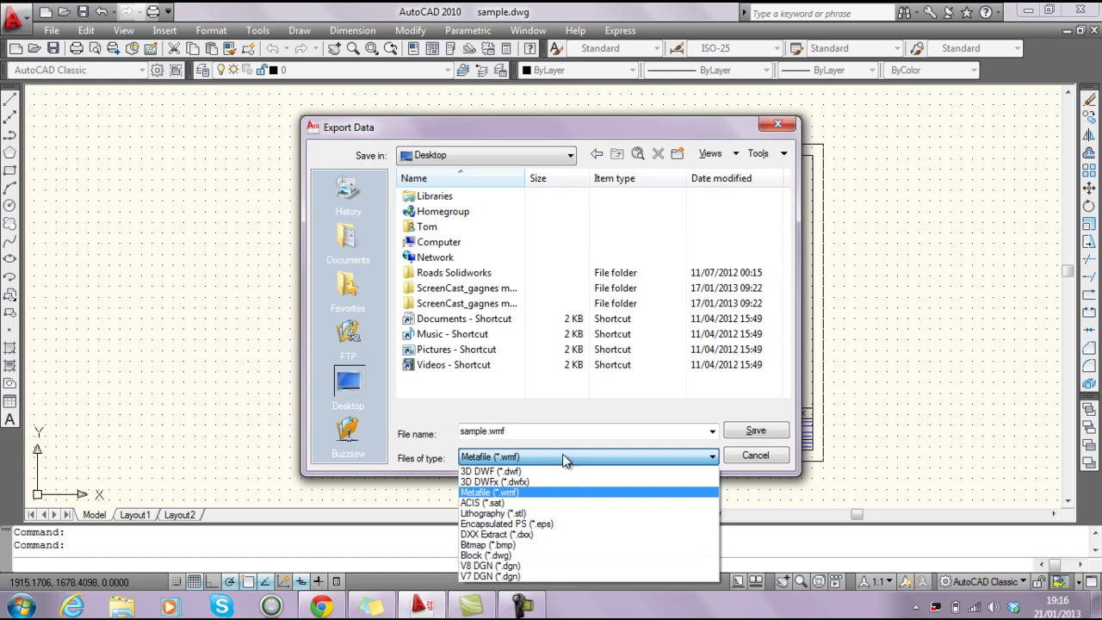
pyautogui.click(488, 493)
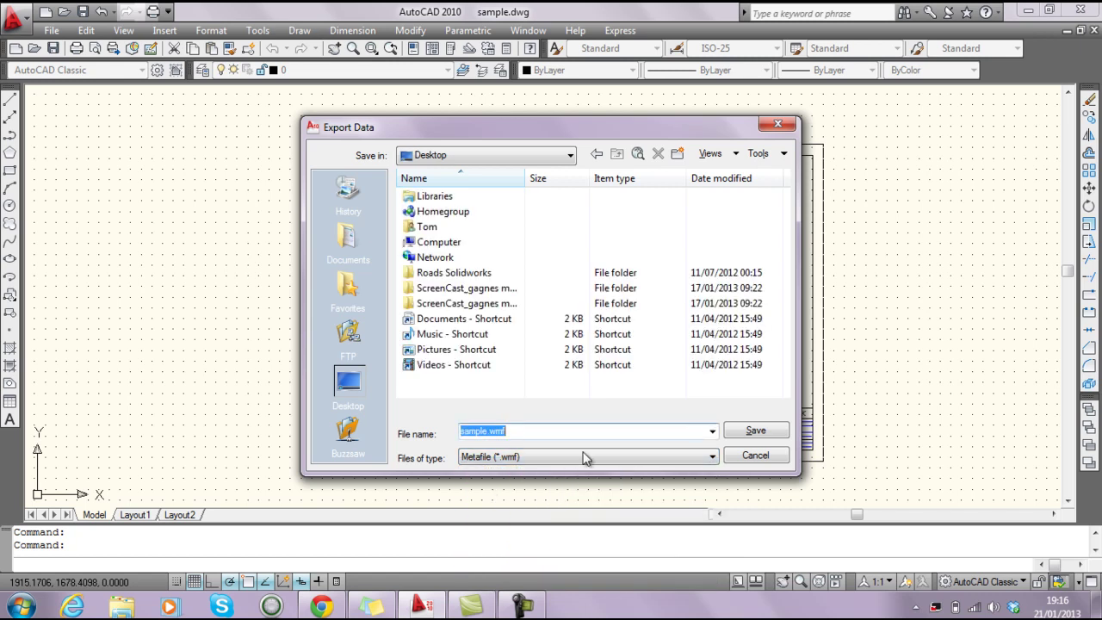
pyautogui.click(752, 434)
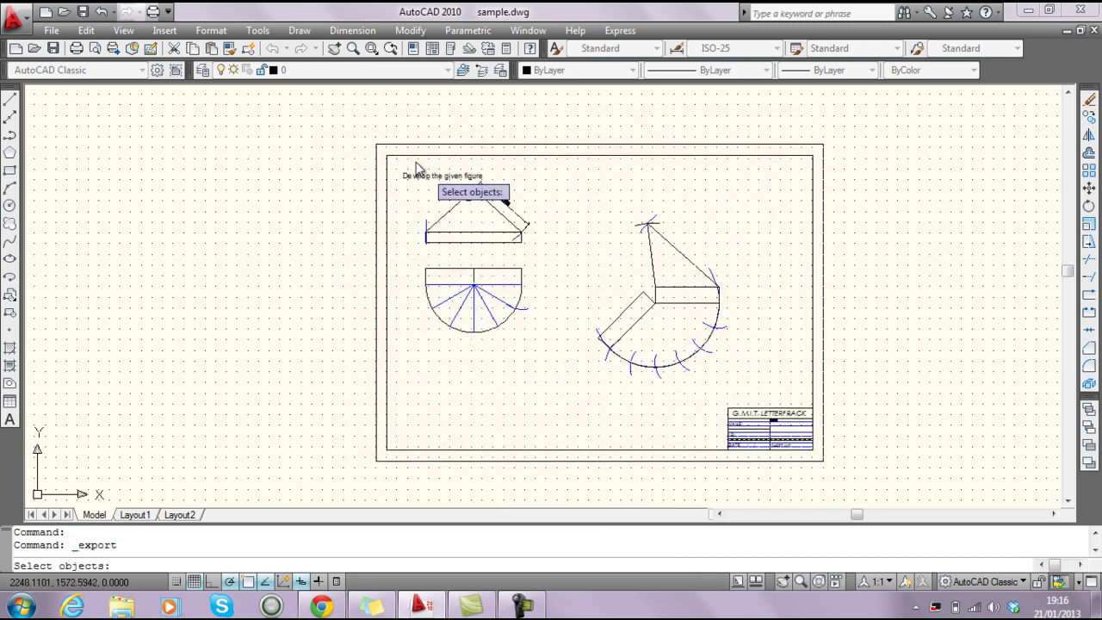
pyautogui.click(356, 134)
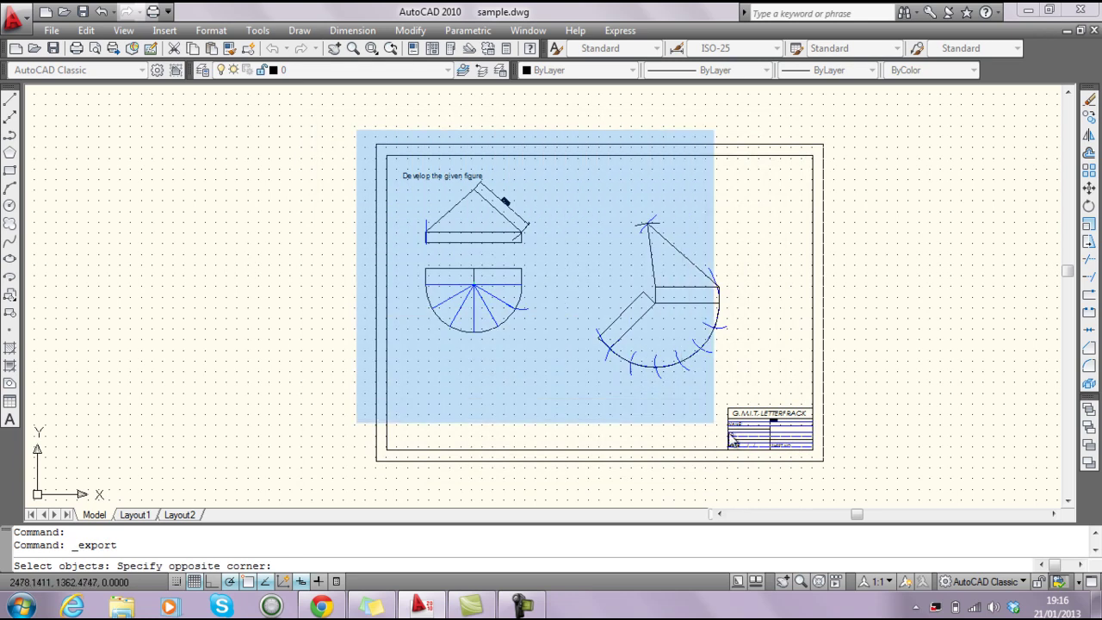
pyautogui.click(836, 474)
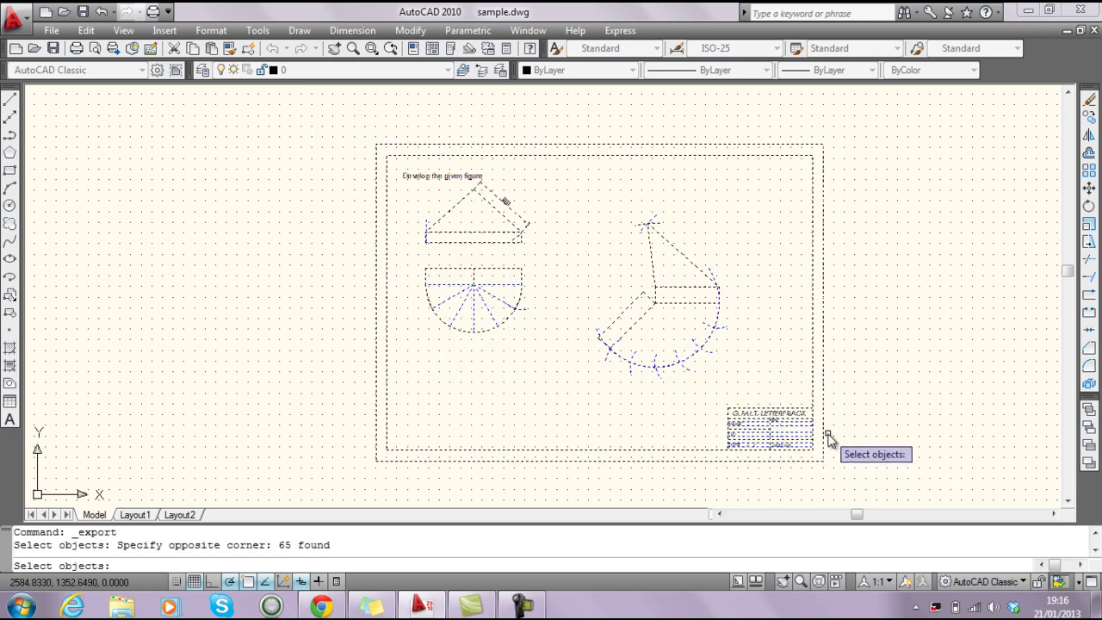
pyautogui.press('Return')
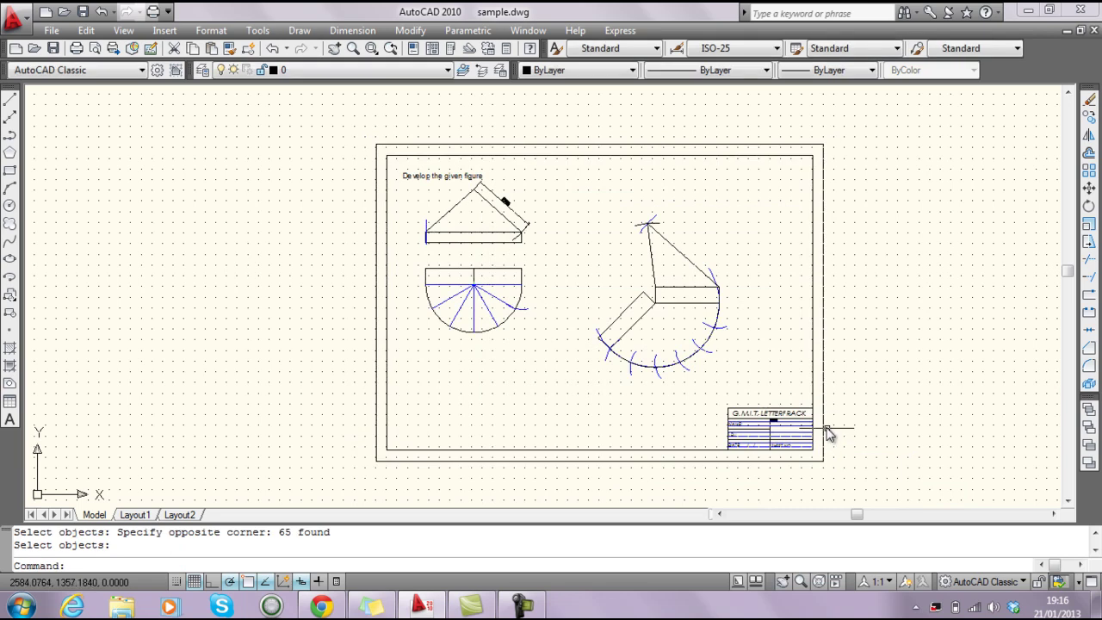
# Dismiss the Norton CPU usage alert, pan the sheet back, and minimize AutoCAD
pyautogui.moveTo(551, 250); pyautogui.dragTo(533, 145)
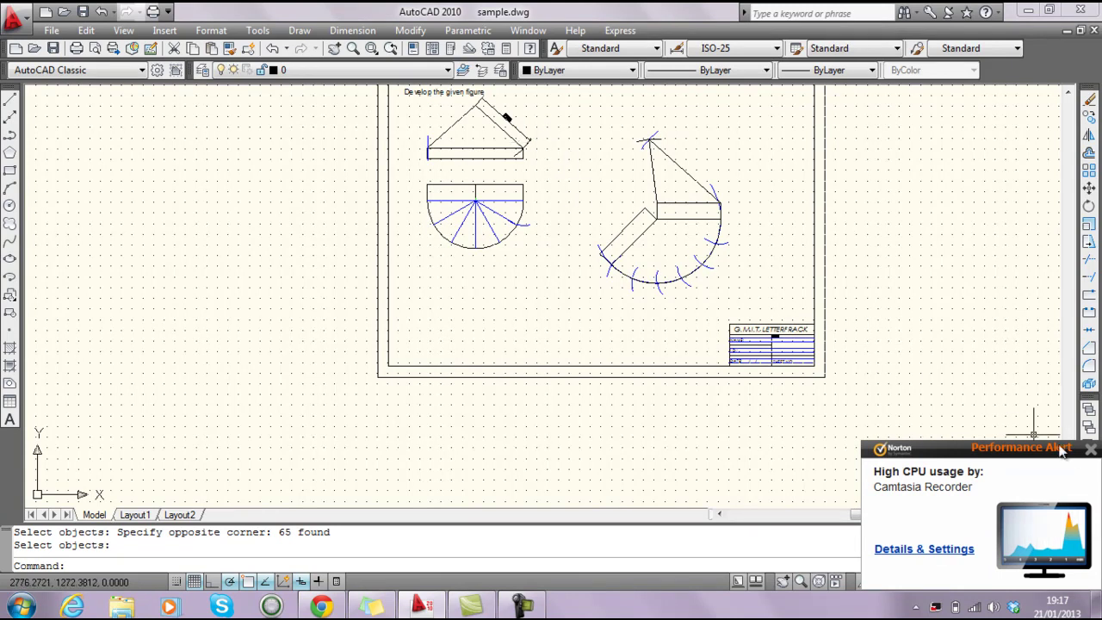
pyautogui.click(1090, 450)
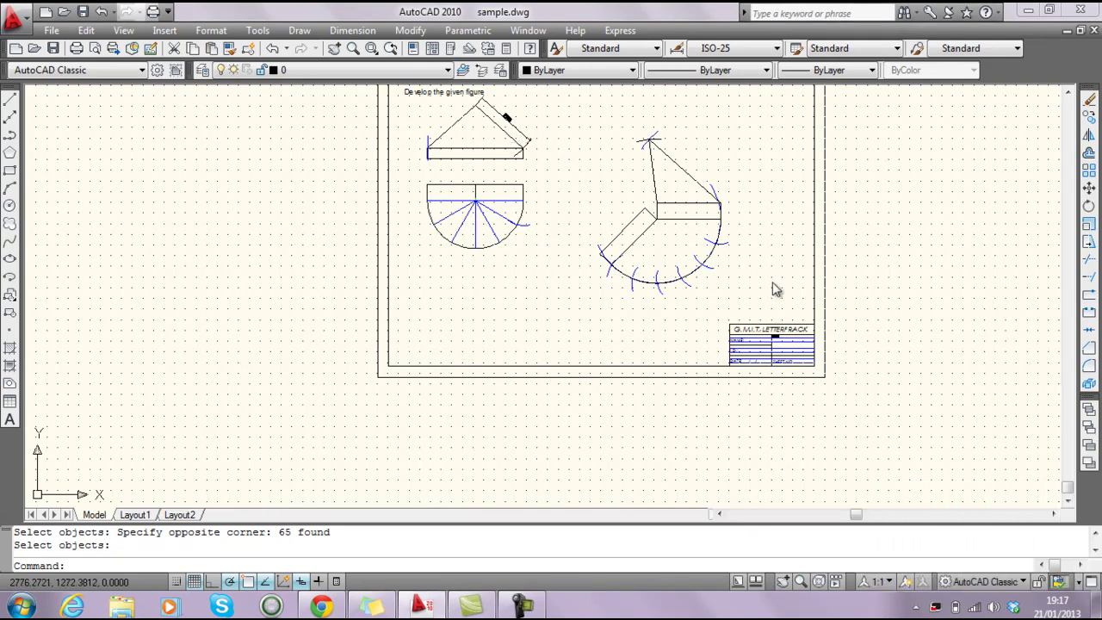
pyautogui.moveTo(612, 187); pyautogui.dragTo(582, 259)
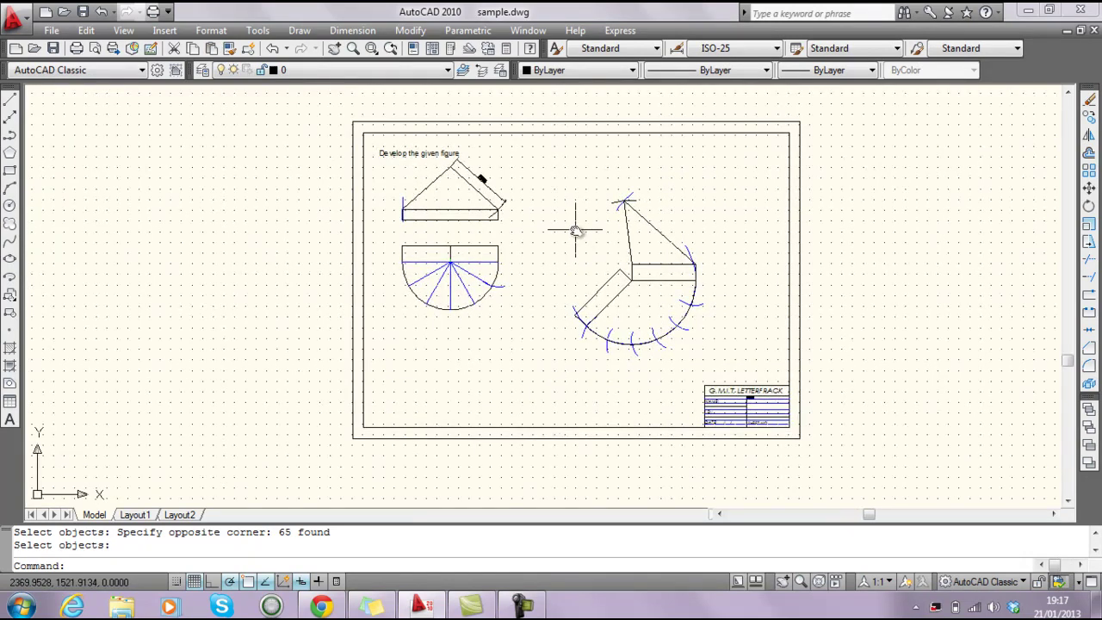
pyautogui.click(1029, 12)
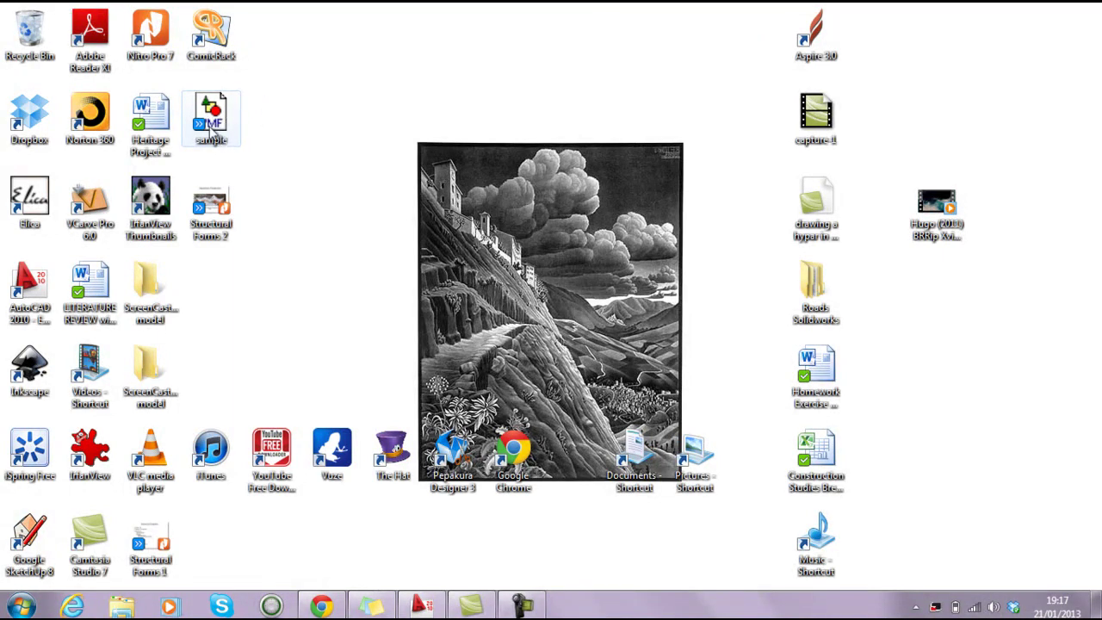
# Check the exported sample file on the desktop, then launch Microsoft PowerPoint 2010
pyautogui.click(215, 129)
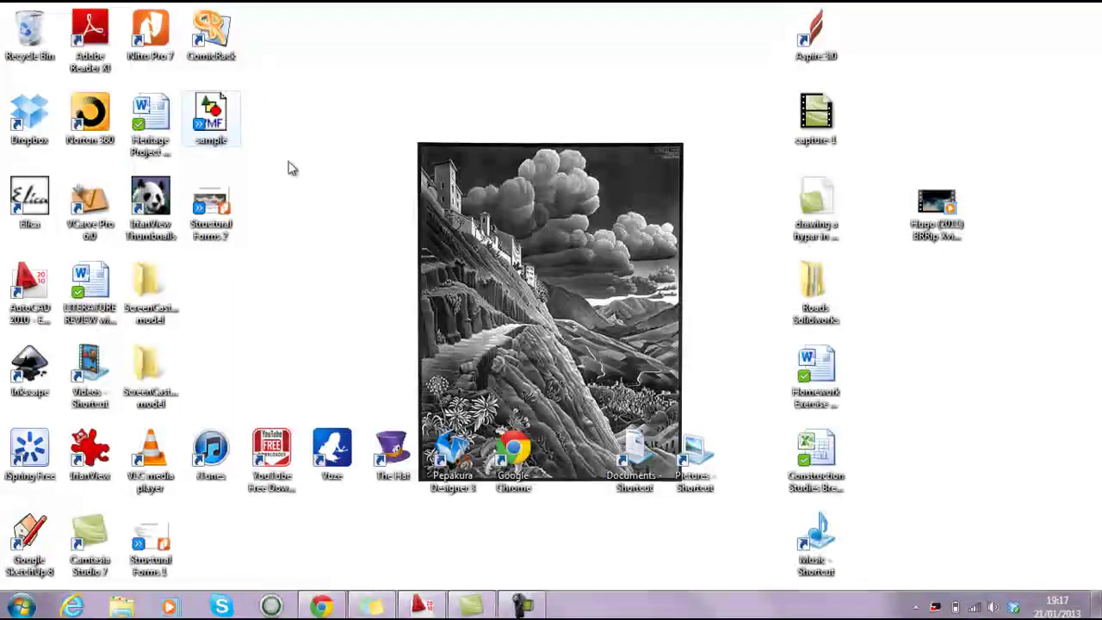
pyautogui.click(328, 585)
pyautogui.click(12, 612)
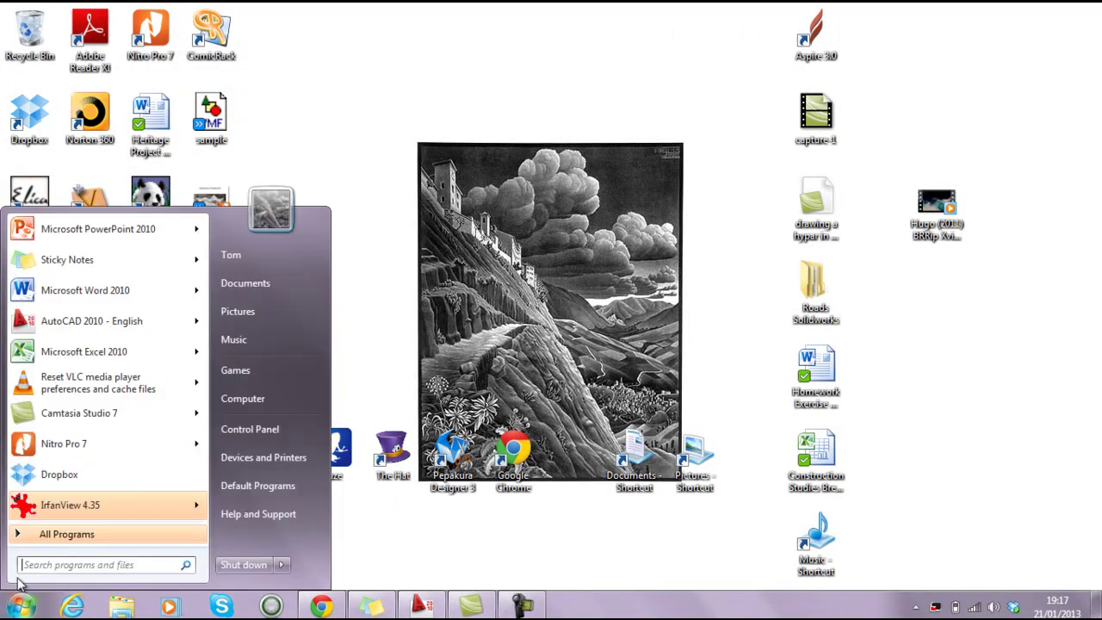
pyautogui.click(131, 230)
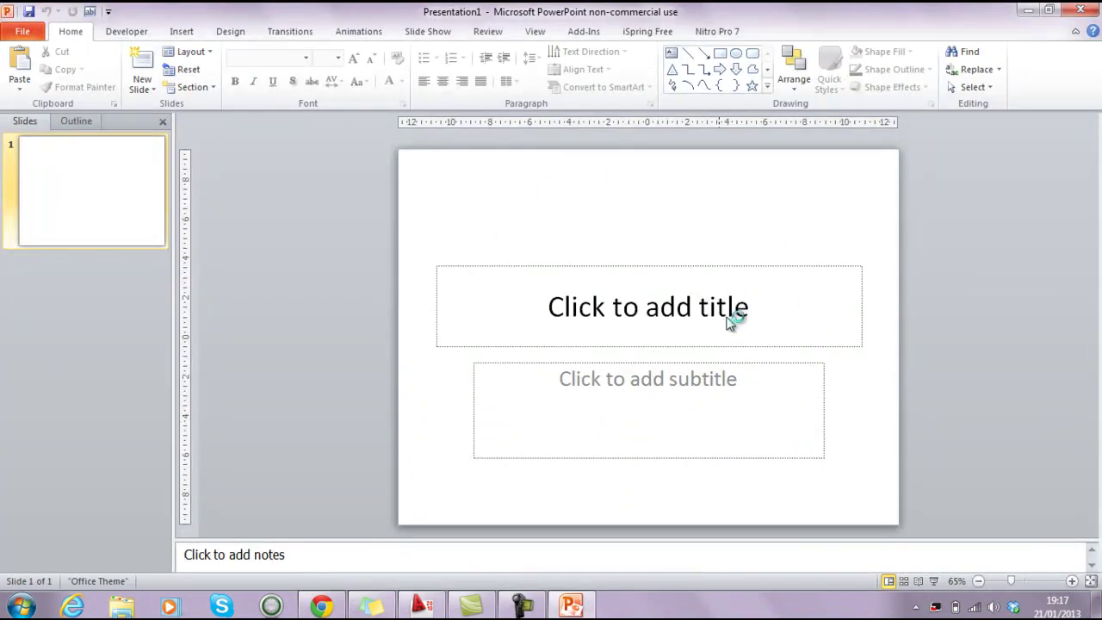
# Change slide 1 to the Blank layout
pyautogui.rightClick(110, 213)
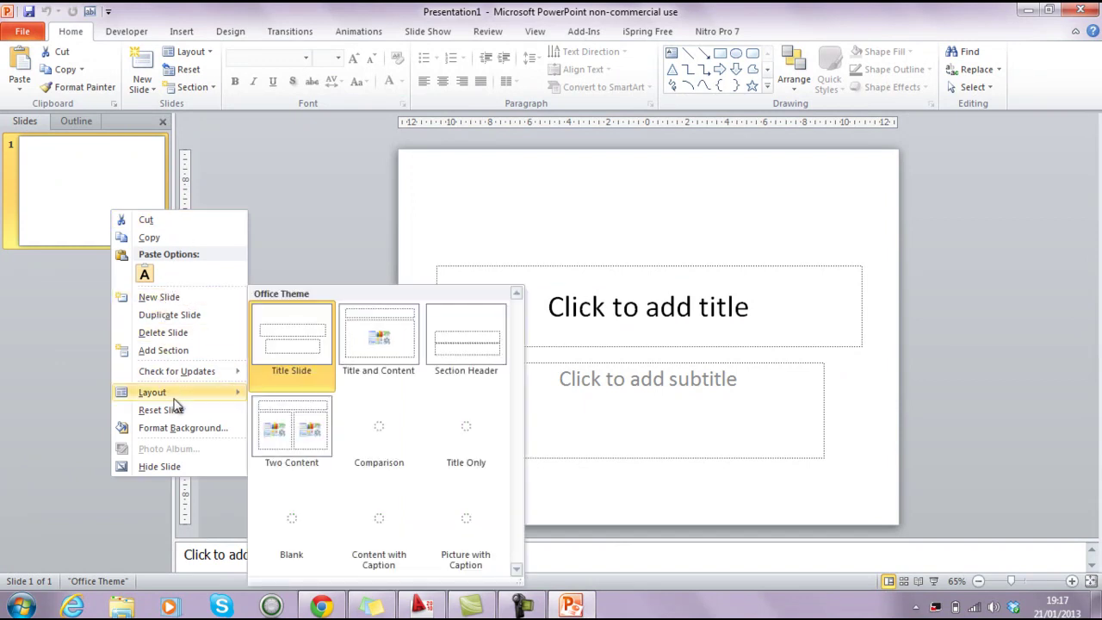
pyautogui.moveTo(177, 396)
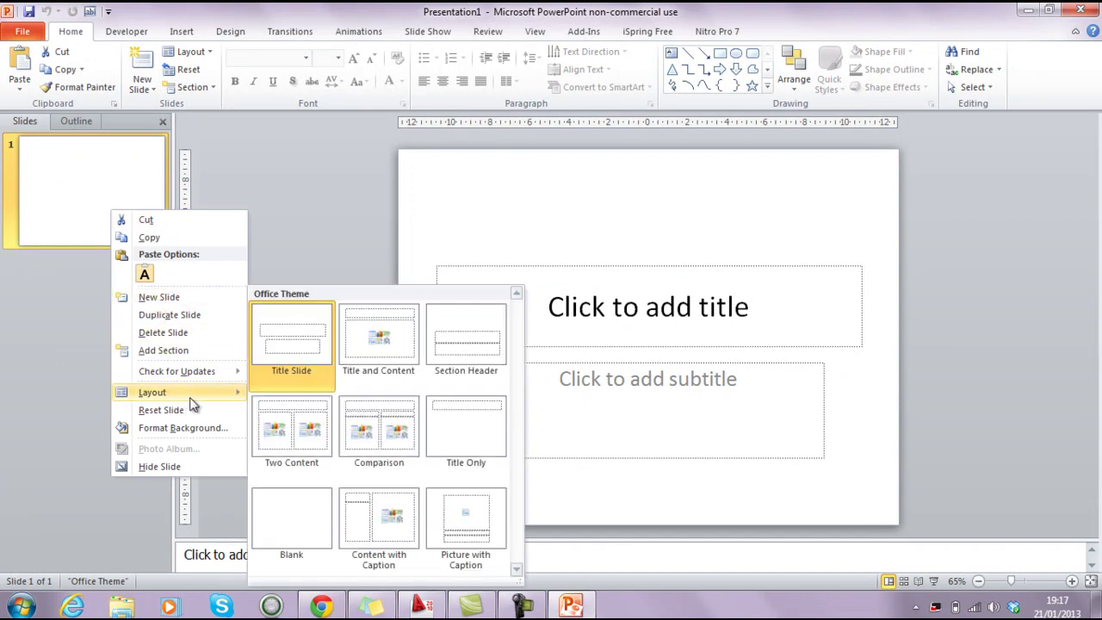
pyautogui.click(295, 524)
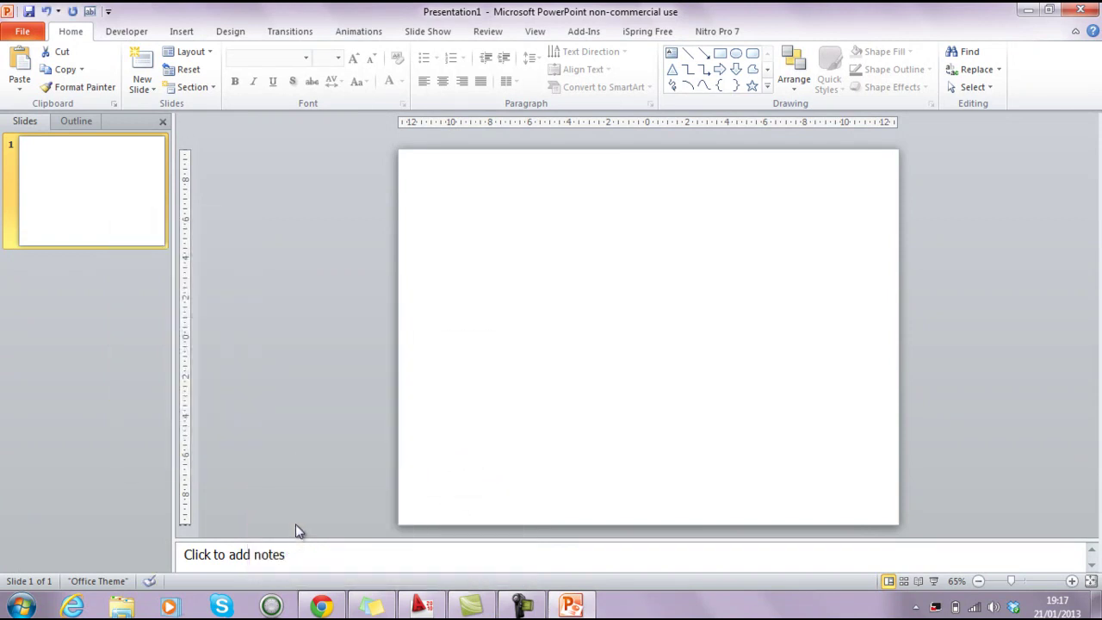
# Browse to the Desktop in Insert Picture and choose the sample metafile
pyautogui.click(182, 32)
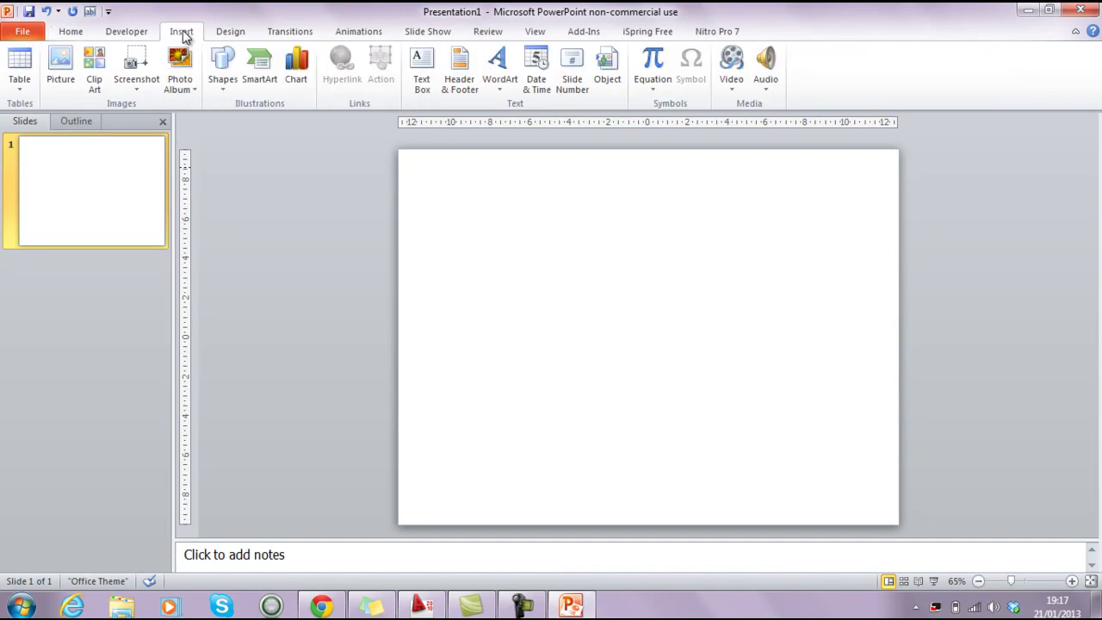
pyautogui.click(55, 66)
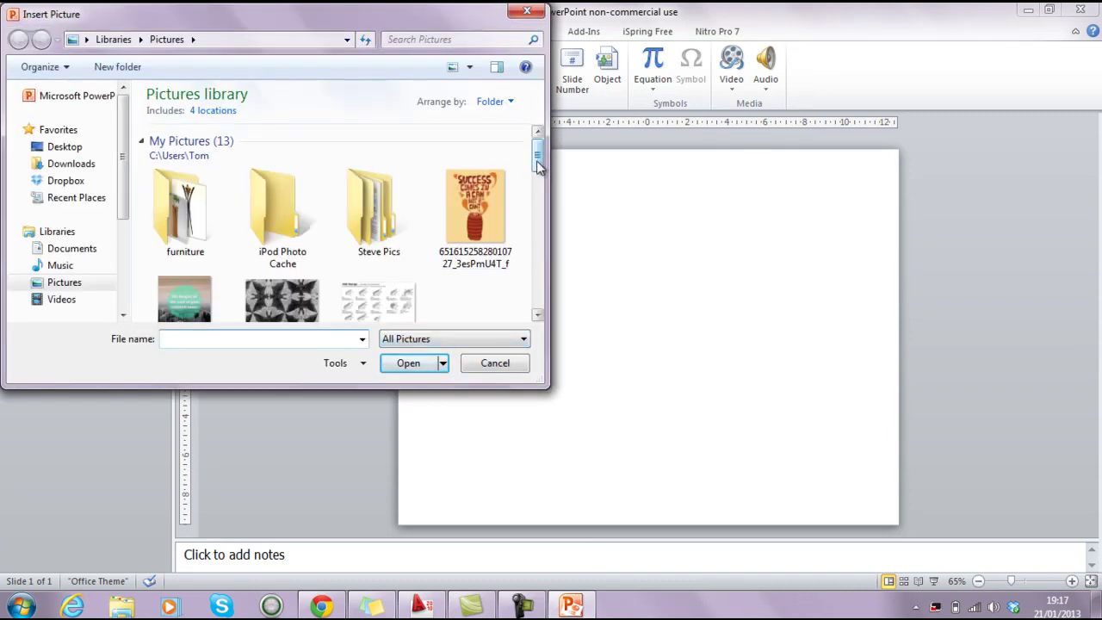
pyautogui.click(62, 152)
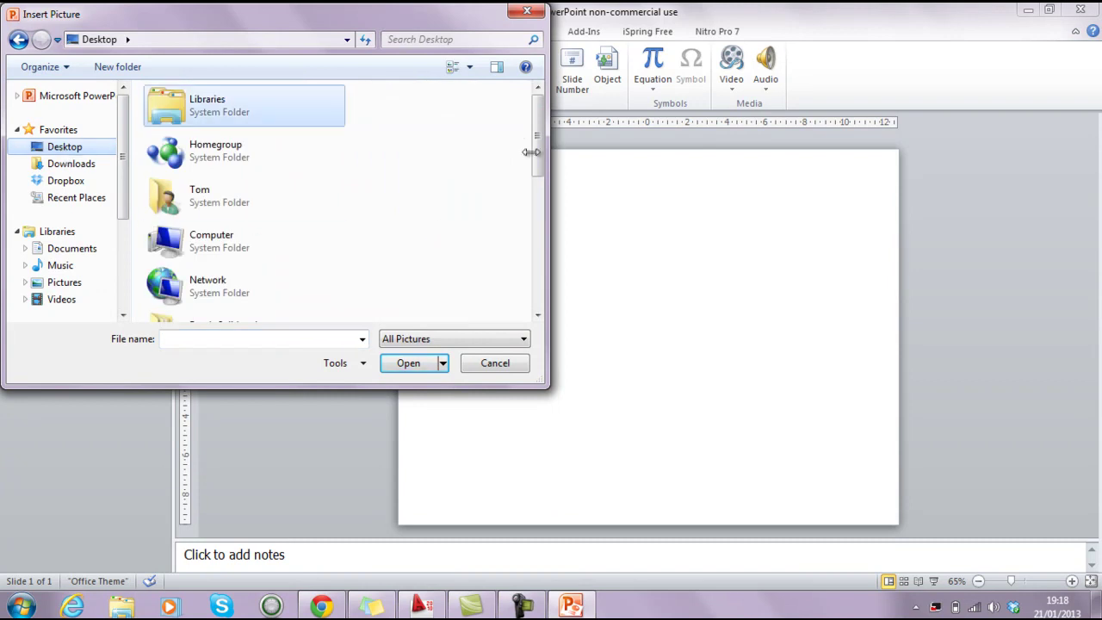
pyautogui.moveTo(539, 146); pyautogui.dragTo(538, 267)
pyautogui.click(172, 276)
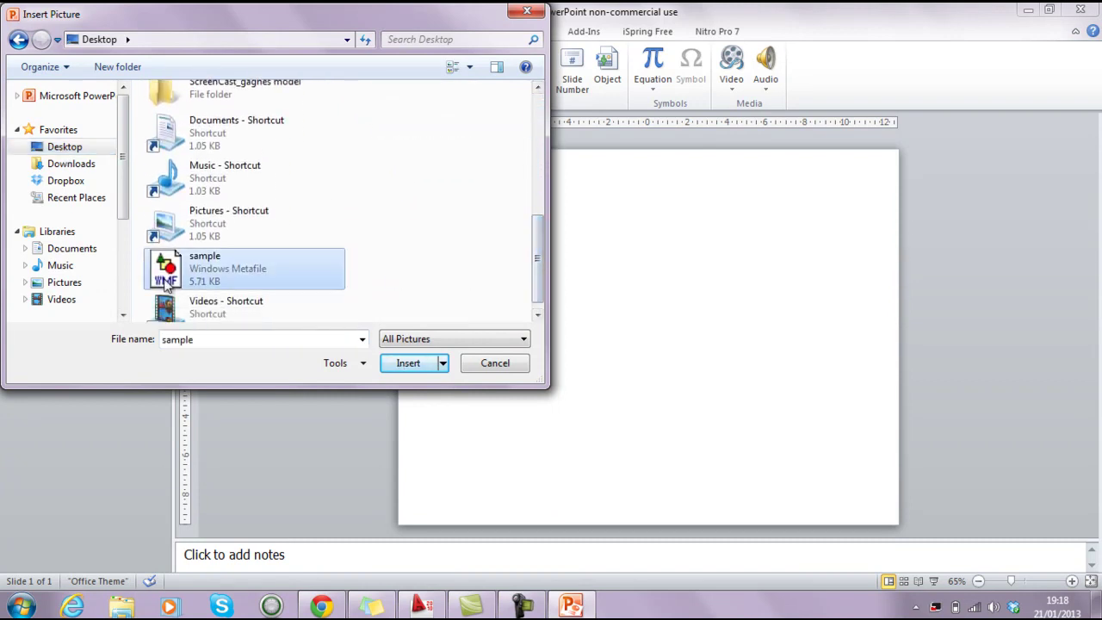
# Insert the sample picture, enlarge it to 21.4 by 52.44 cm, and move it to fill the slide
pyautogui.click(409, 363)
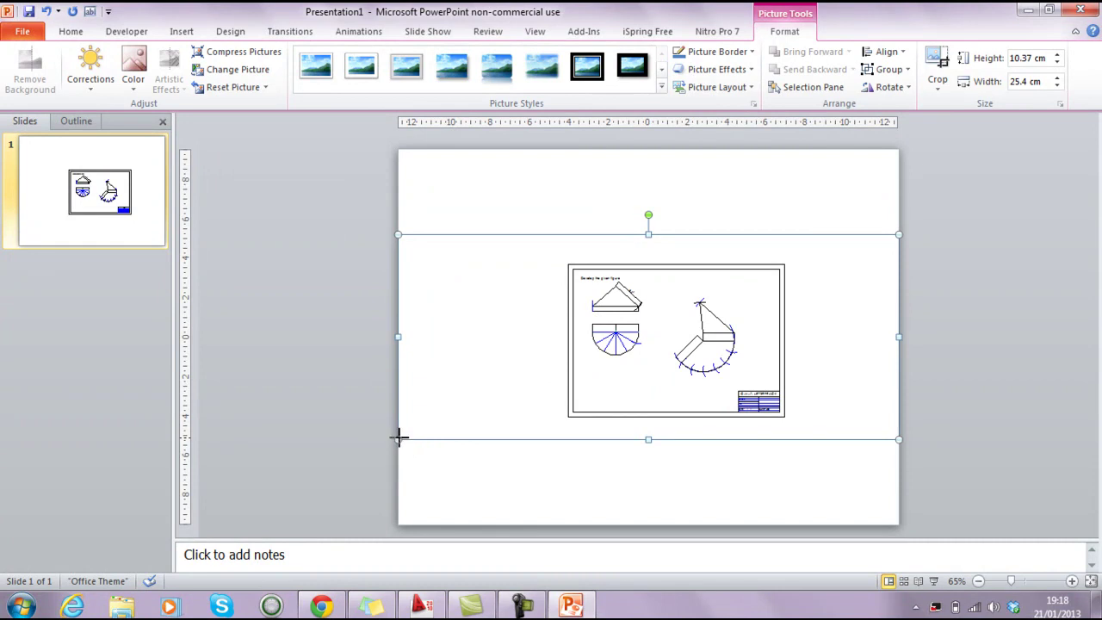
pyautogui.moveTo(311, 511); pyautogui.dragTo(307, 524)
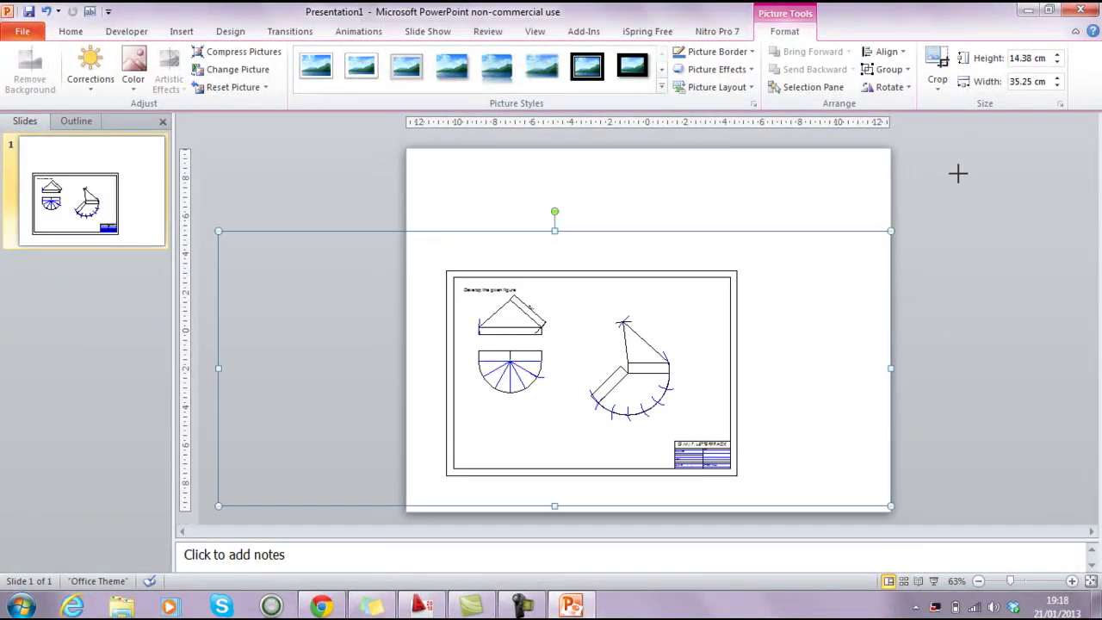
pyautogui.moveTo(996, 141); pyautogui.dragTo(1001, 139)
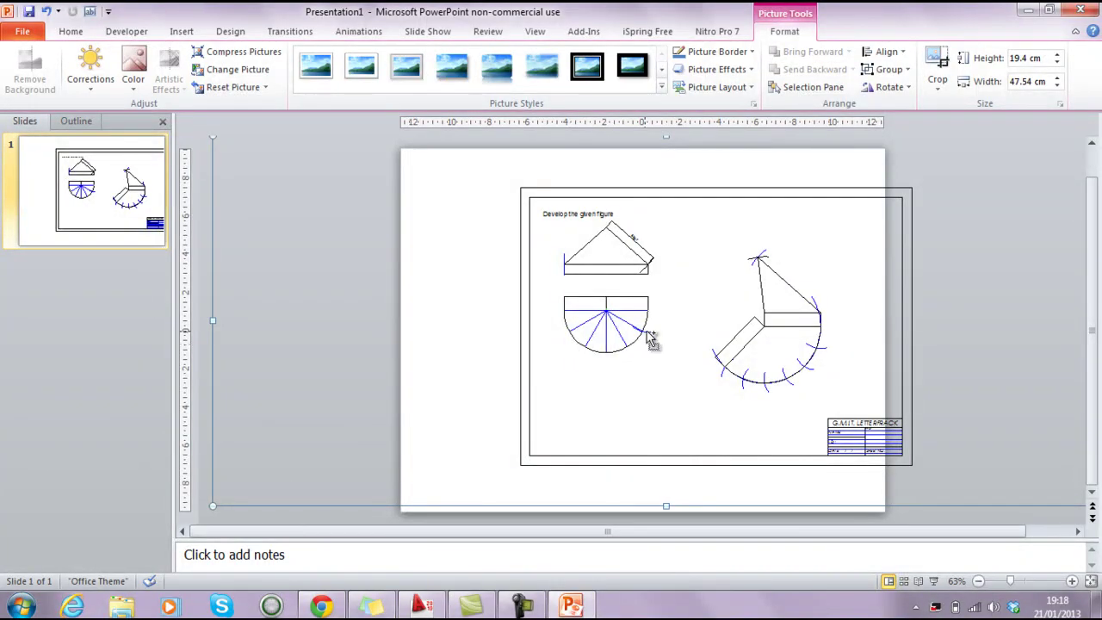
pyautogui.keyDown('ctrl'); pyautogui.scroll(-2, 651, 340); pyautogui.keyUp('ctrl')
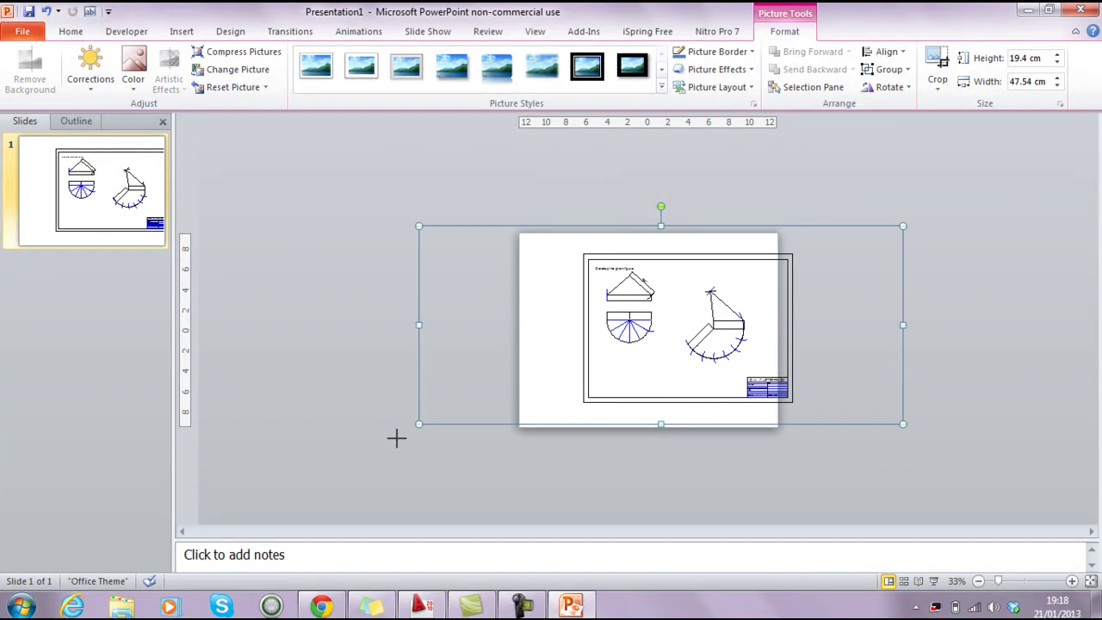
pyautogui.moveTo(390, 441); pyautogui.dragTo(384, 445)
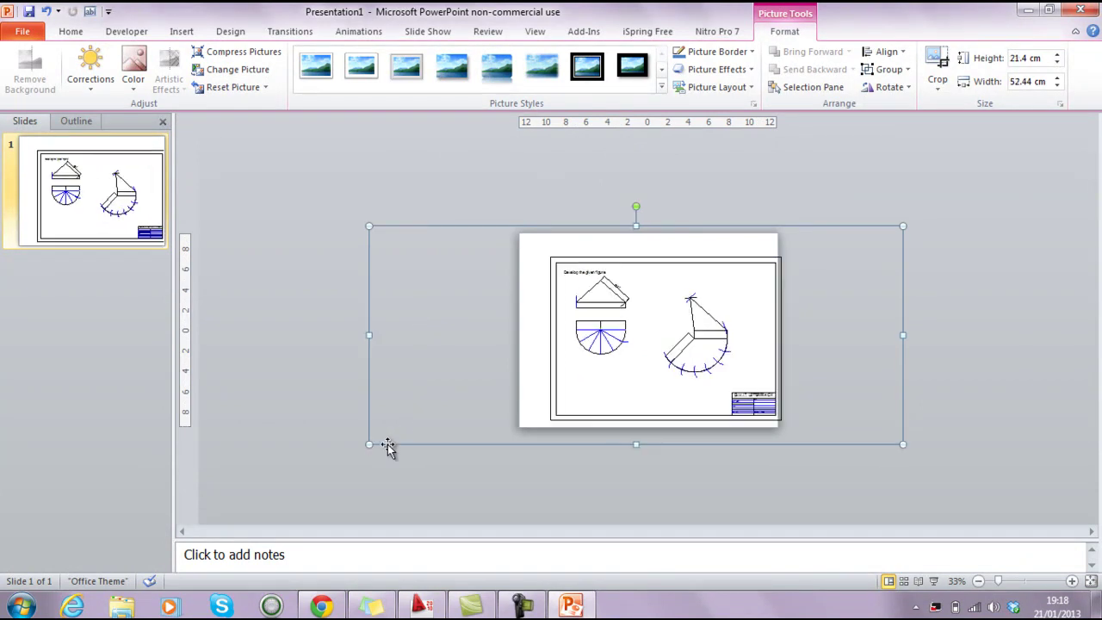
pyautogui.moveTo(769, 296); pyautogui.dragTo(755, 284)
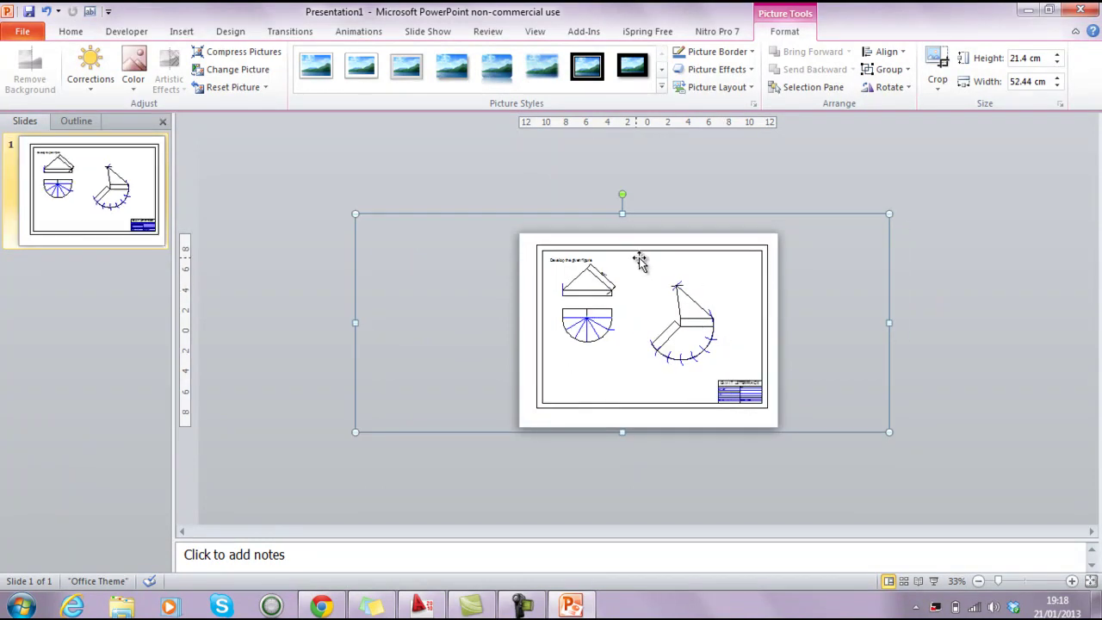
pyautogui.scroll(2, 674, 314)
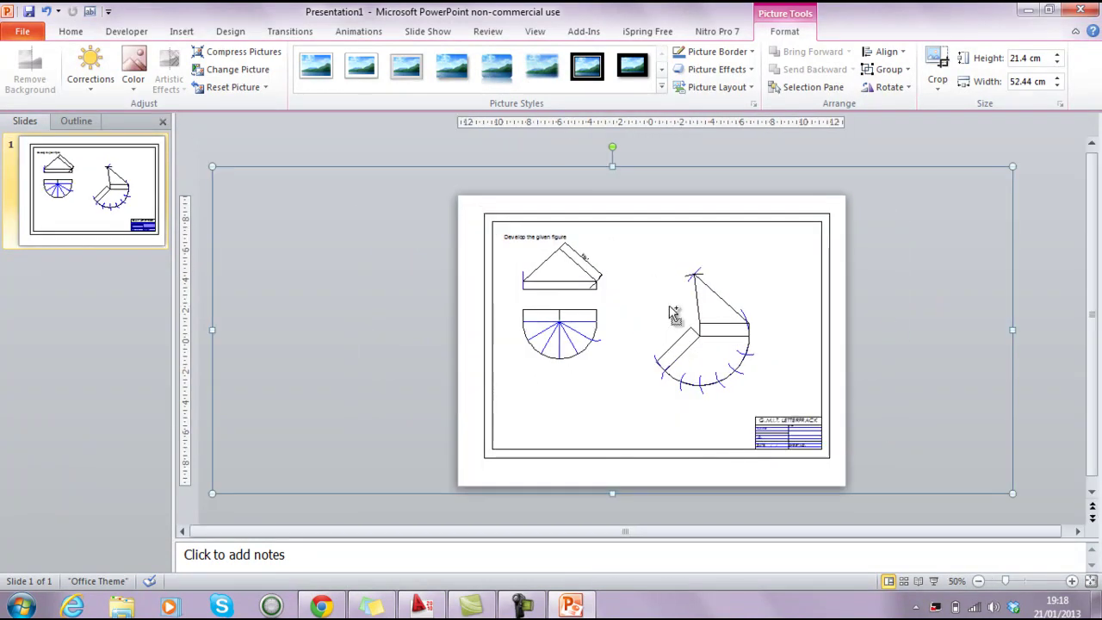
pyautogui.scroll(1, 672, 311)
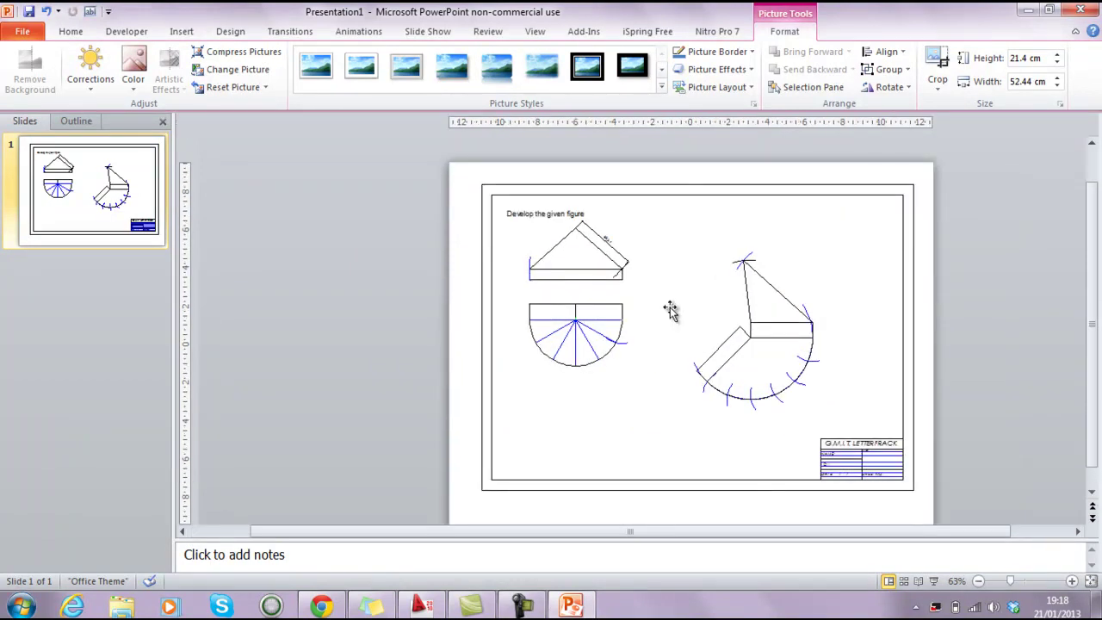
# Ungroup the picture, declining the conversion prompt first, then accepting conversion to a drawing object
pyautogui.rightClick(669, 308)
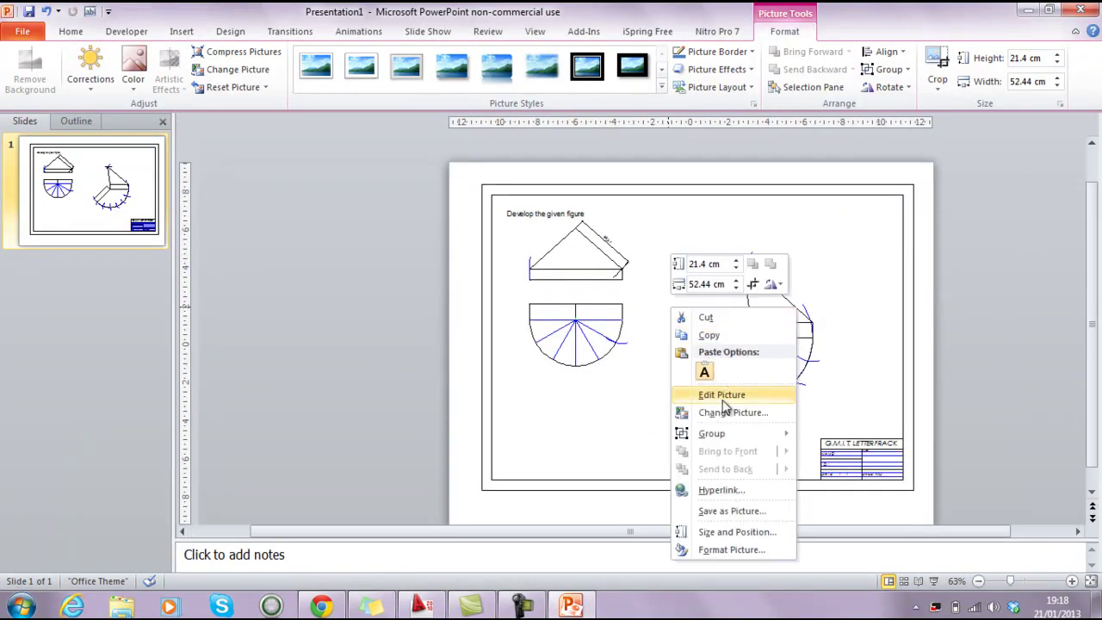
pyautogui.moveTo(721, 437)
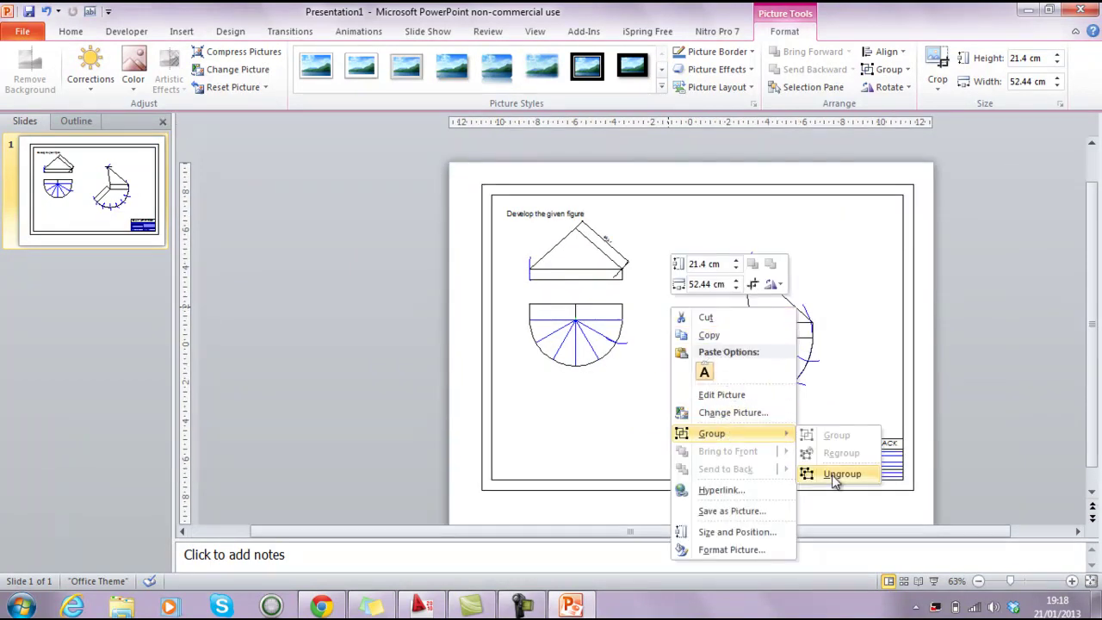
pyautogui.click(835, 475)
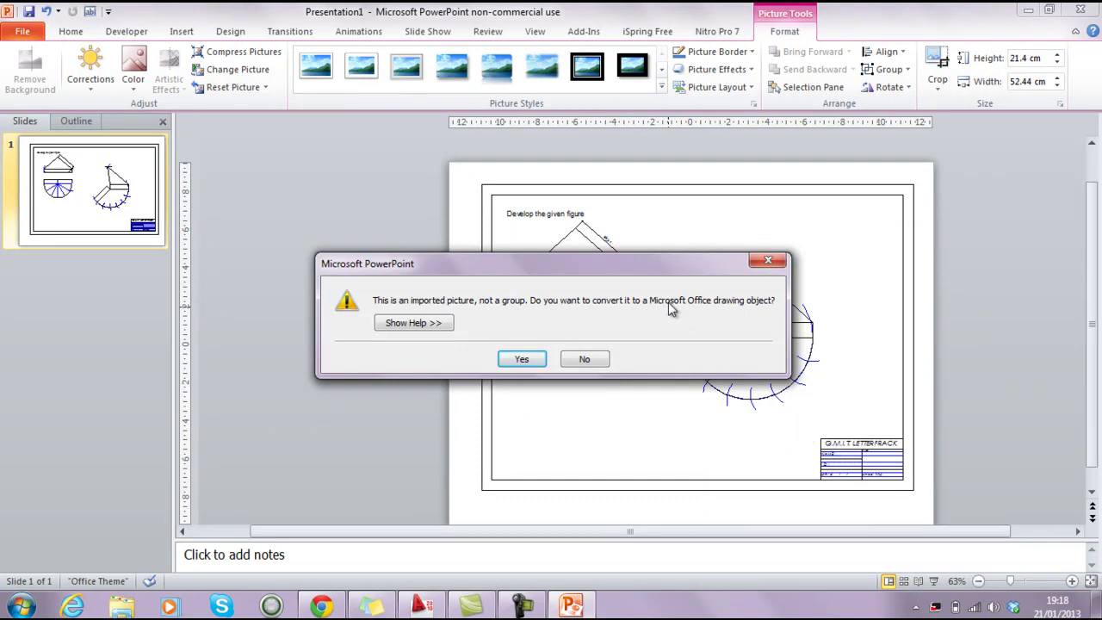
pyautogui.click(763, 262)
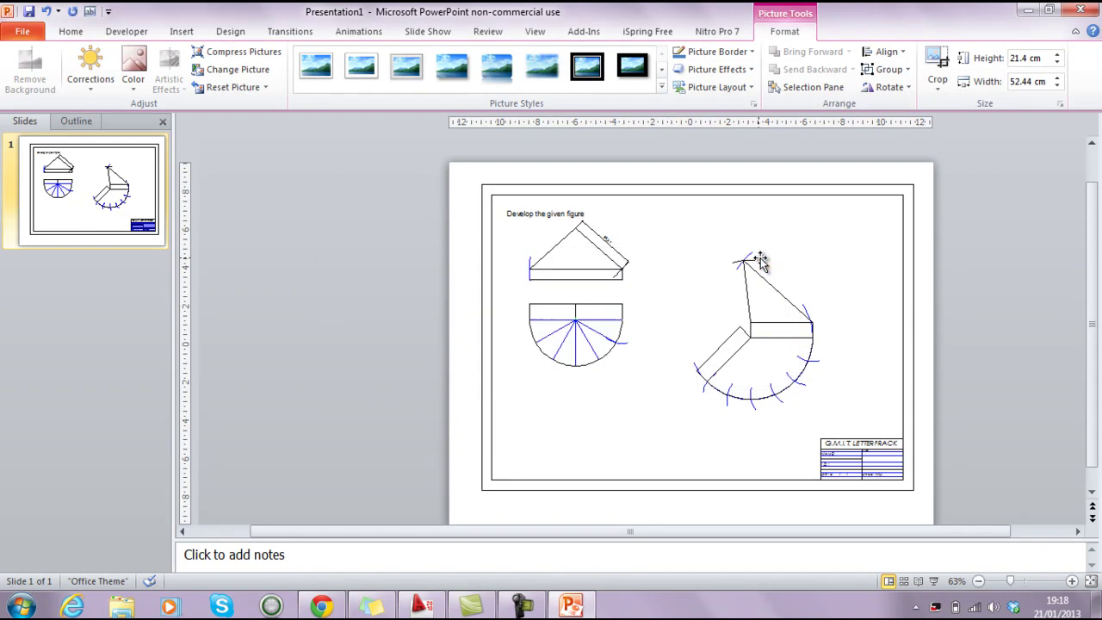
pyautogui.rightClick(690, 260)
pyautogui.rightClick(678, 271)
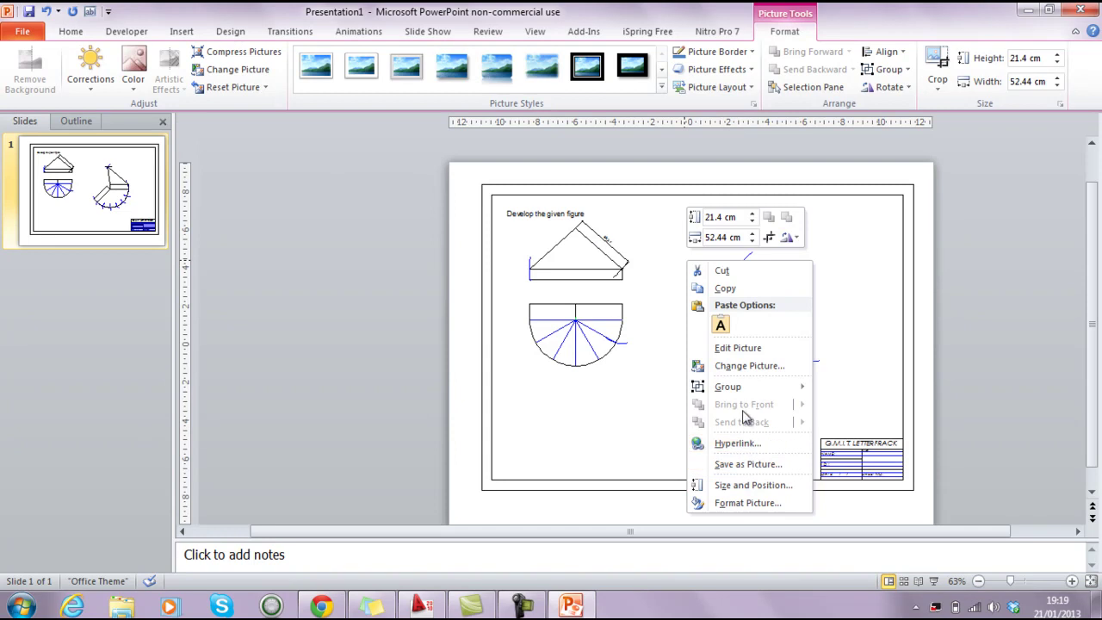
pyautogui.moveTo(746, 389)
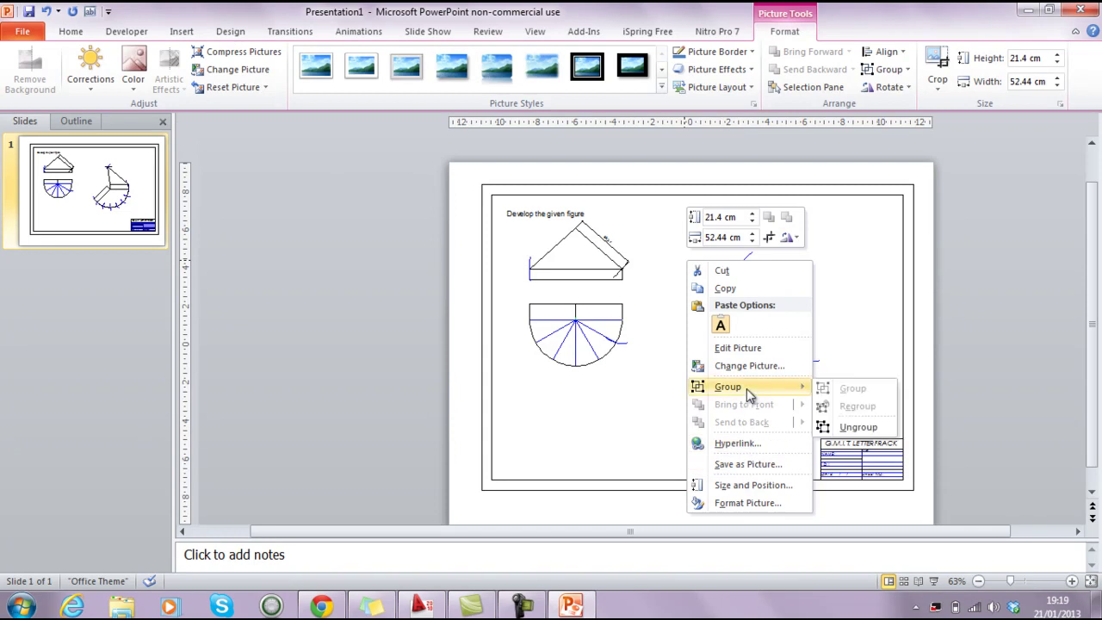
pyautogui.click(843, 430)
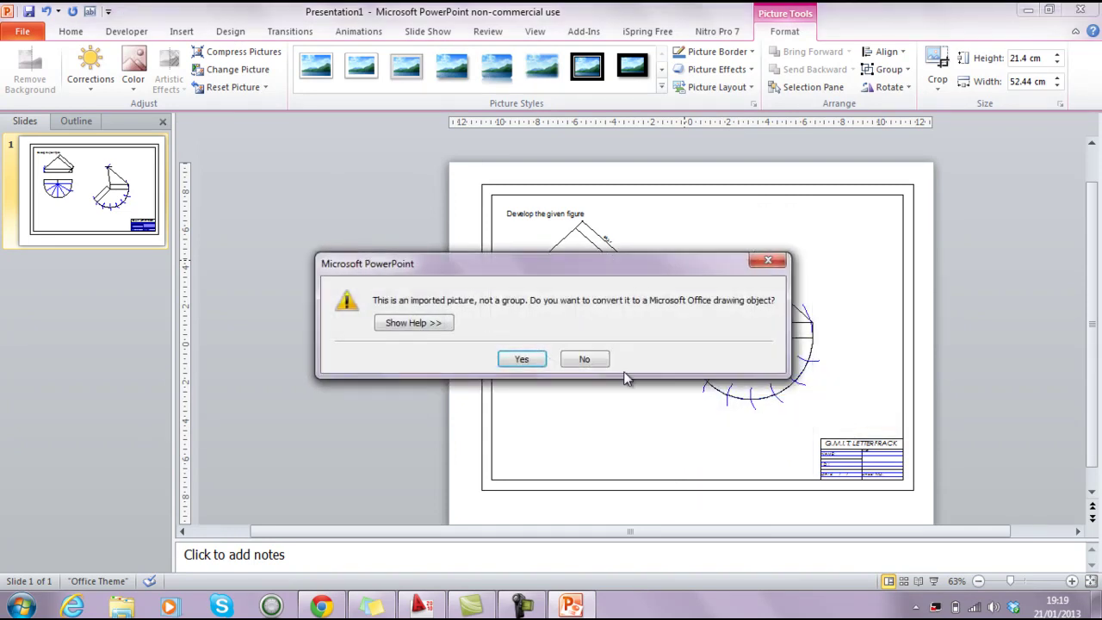
pyautogui.click(524, 359)
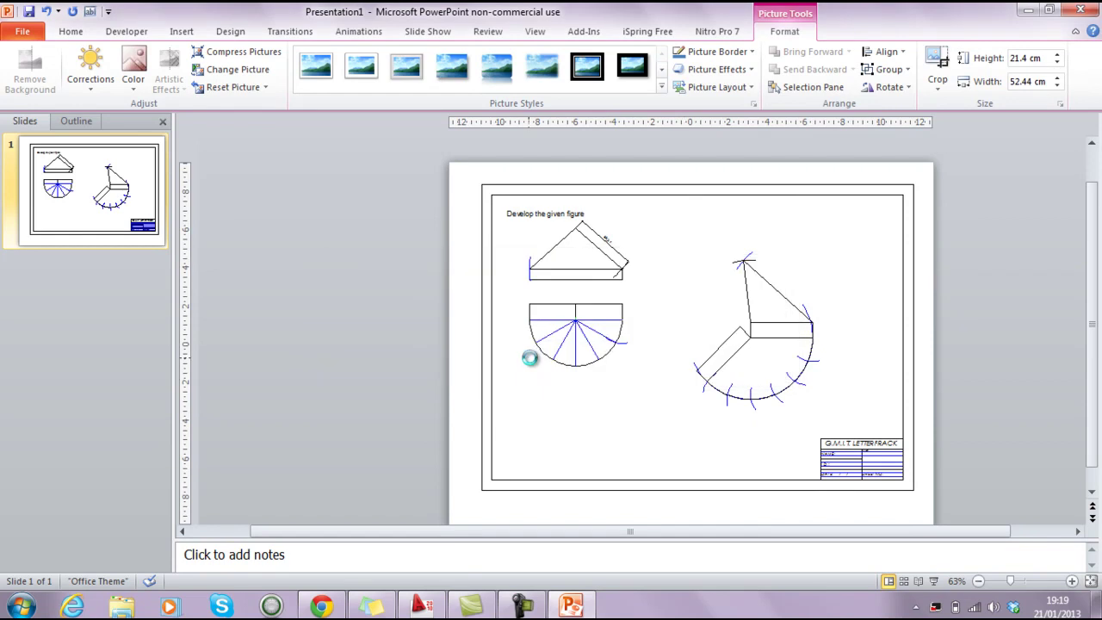
# Select the whole converted drawing object, zooming in and out to check it
pyautogui.click(753, 325)
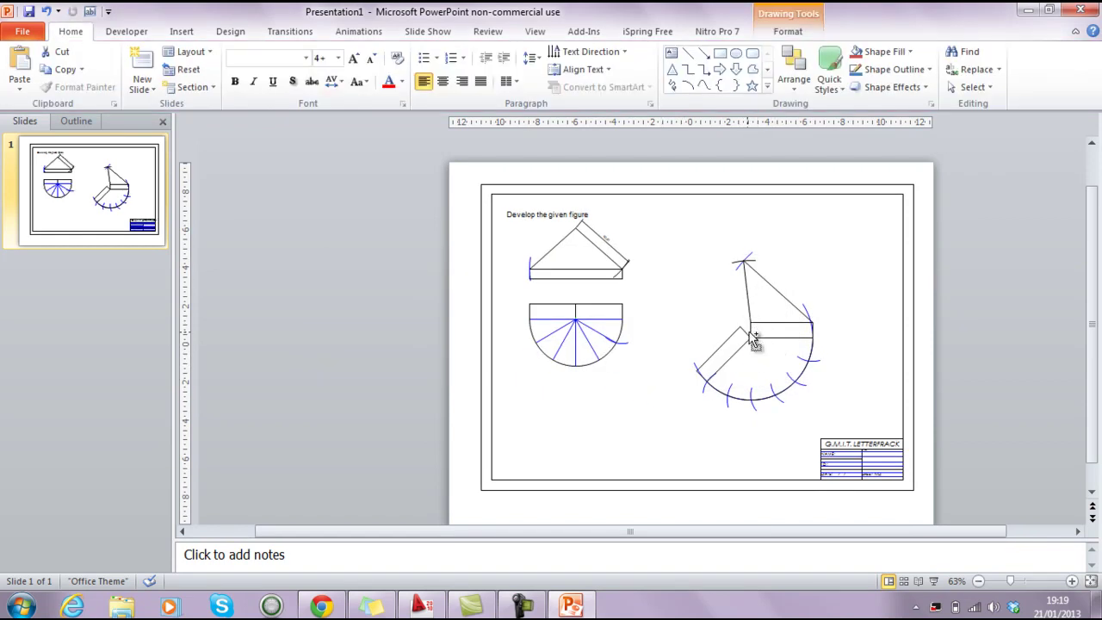
pyautogui.keyDown('ctrl'); pyautogui.scroll(2, 755, 340); pyautogui.keyUp('ctrl')
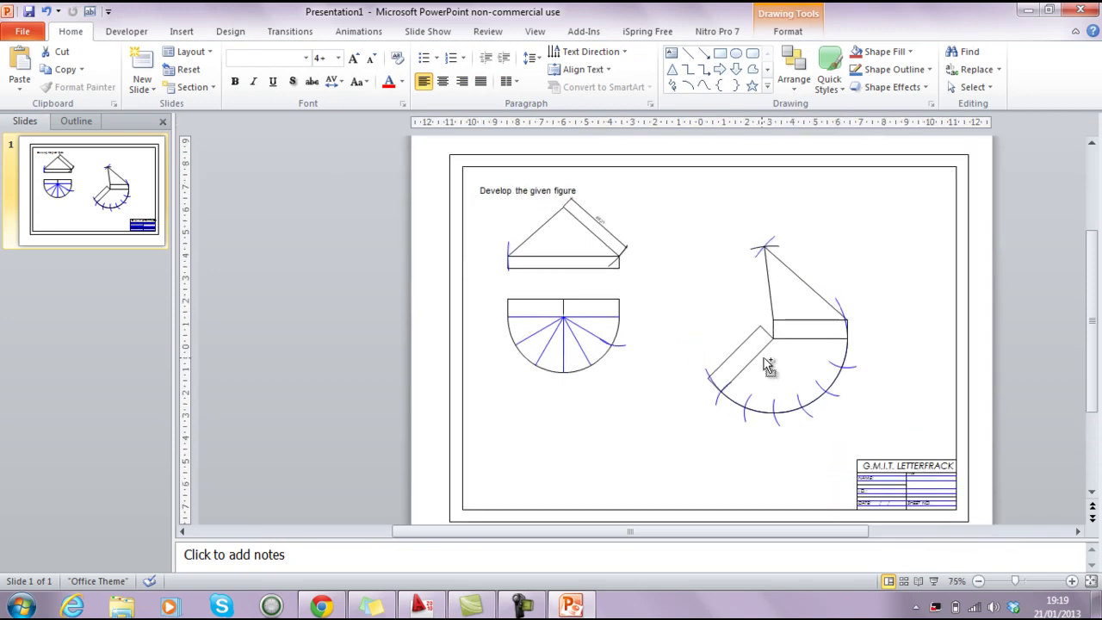
pyautogui.keyDown('ctrl'); pyautogui.scroll(5, 767, 365); pyautogui.keyUp('ctrl')
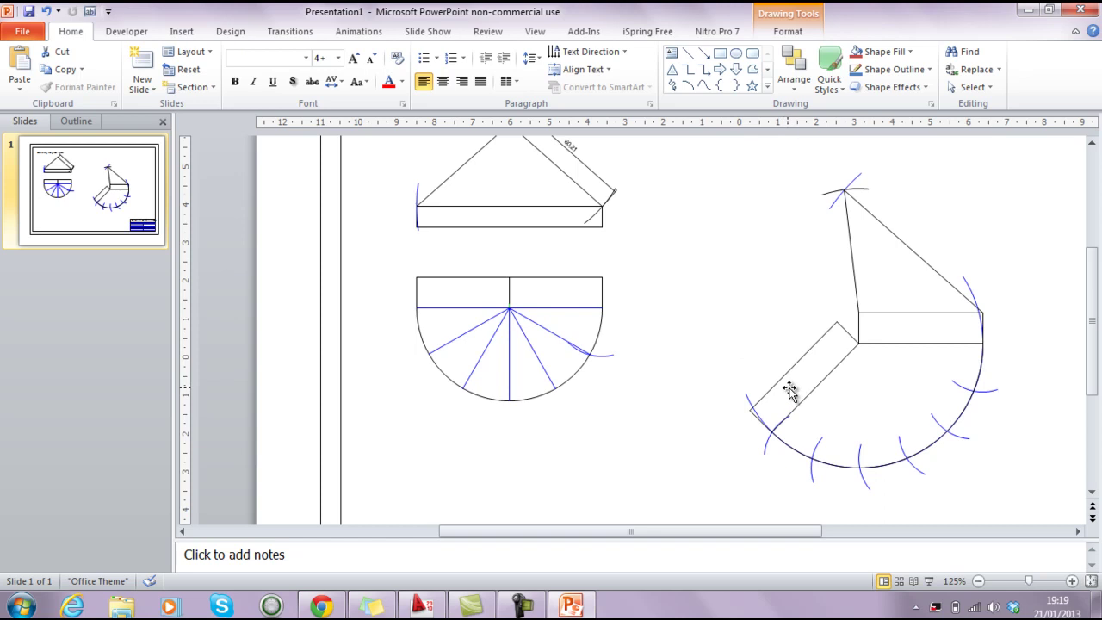
pyautogui.keyDown('ctrl'); pyautogui.scroll(-3, 794, 394); pyautogui.keyUp('ctrl')
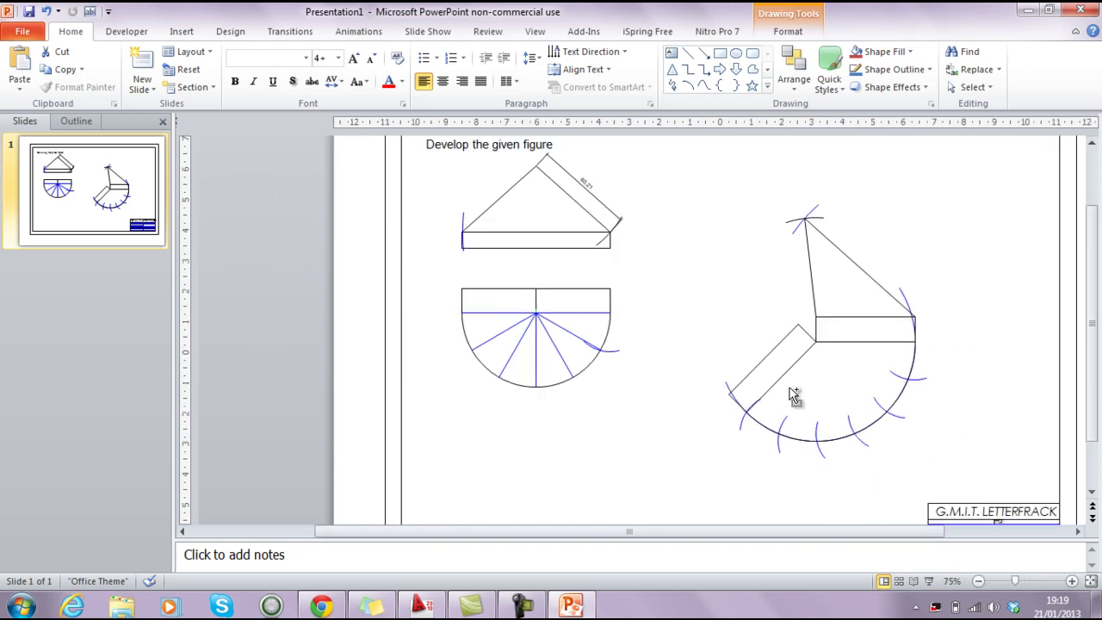
pyautogui.keyDown('ctrl'); pyautogui.scroll(-2, 794, 394); pyautogui.keyUp('ctrl')
pyautogui.keyDown('ctrl'); pyautogui.scroll(-1, 793, 394); pyautogui.keyUp('ctrl')
pyautogui.keyDown('ctrl'); pyautogui.scroll(-1, 793, 389); pyautogui.keyUp('ctrl')
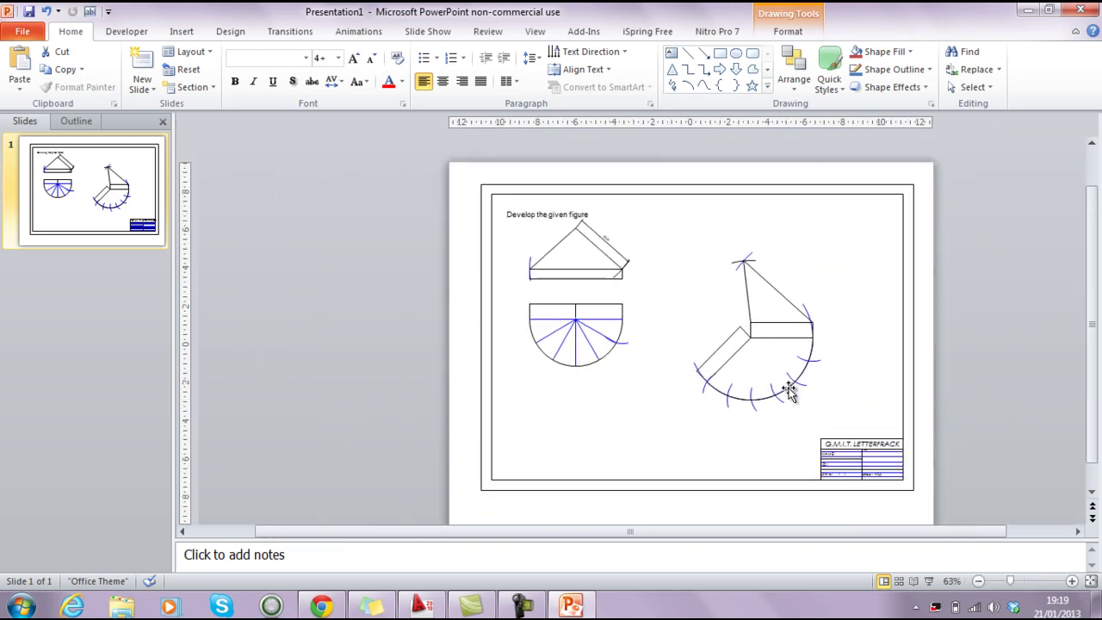
pyautogui.click(792, 374)
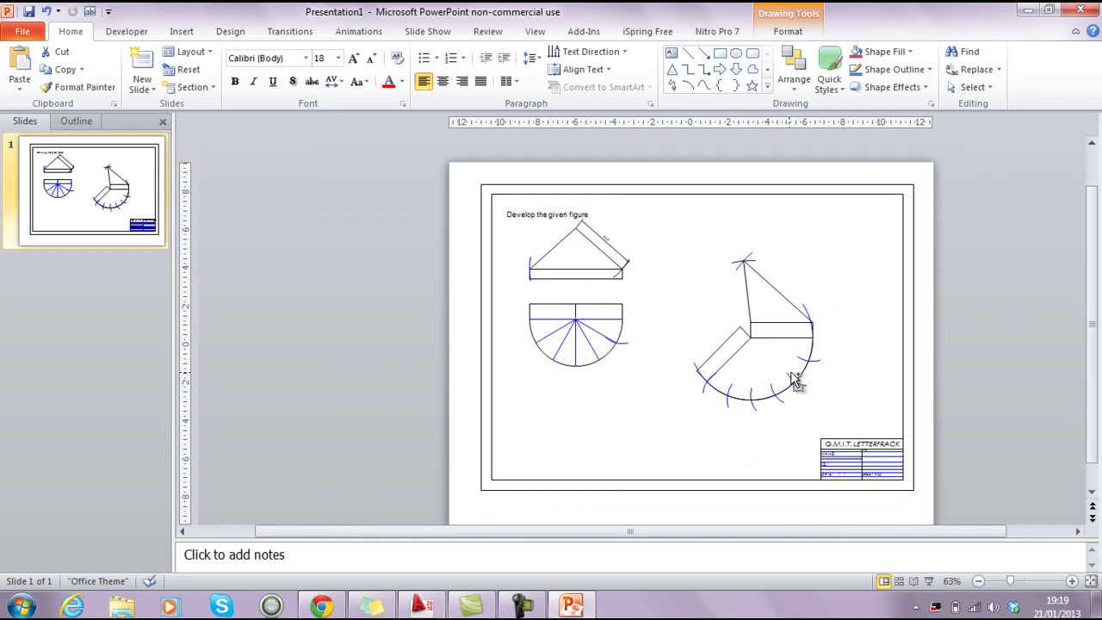
pyautogui.keyDown('ctrl'); pyautogui.scroll(-1, 792, 375); pyautogui.keyUp('ctrl')
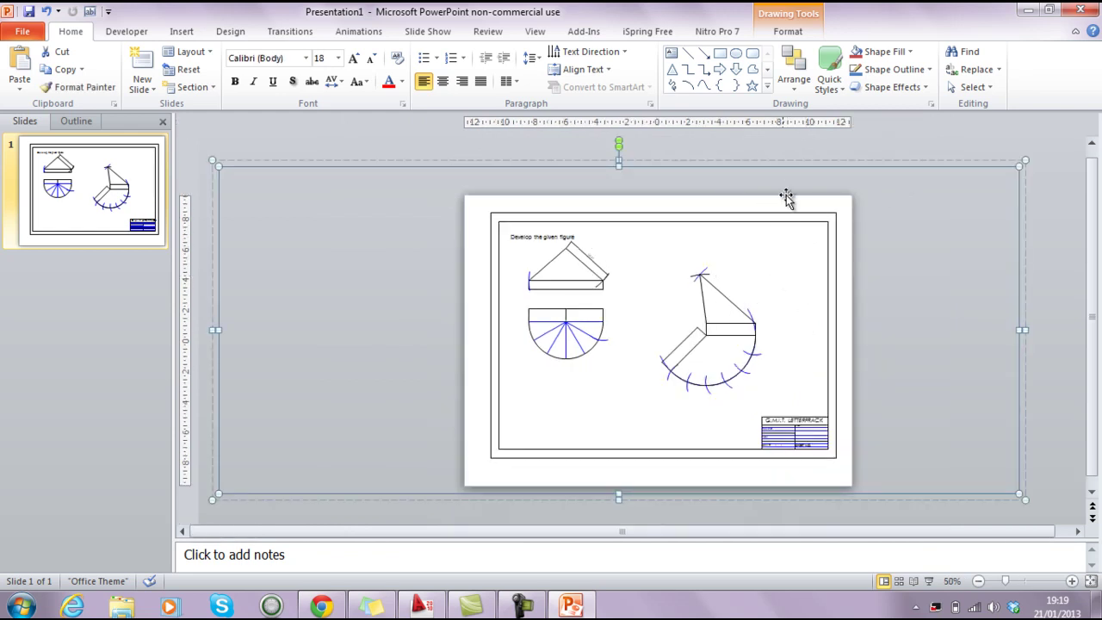
# Reselect the converted drawing and ungroup it into individual shapes, then clear the selection
pyautogui.click(814, 144)
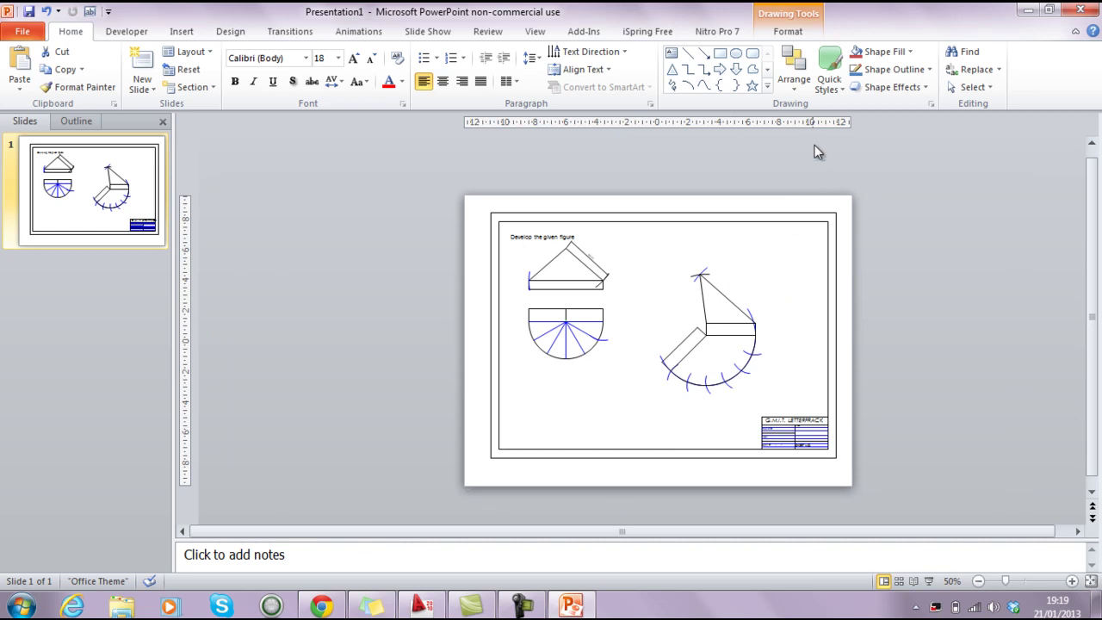
pyautogui.click(766, 275)
pyautogui.rightClick(768, 274)
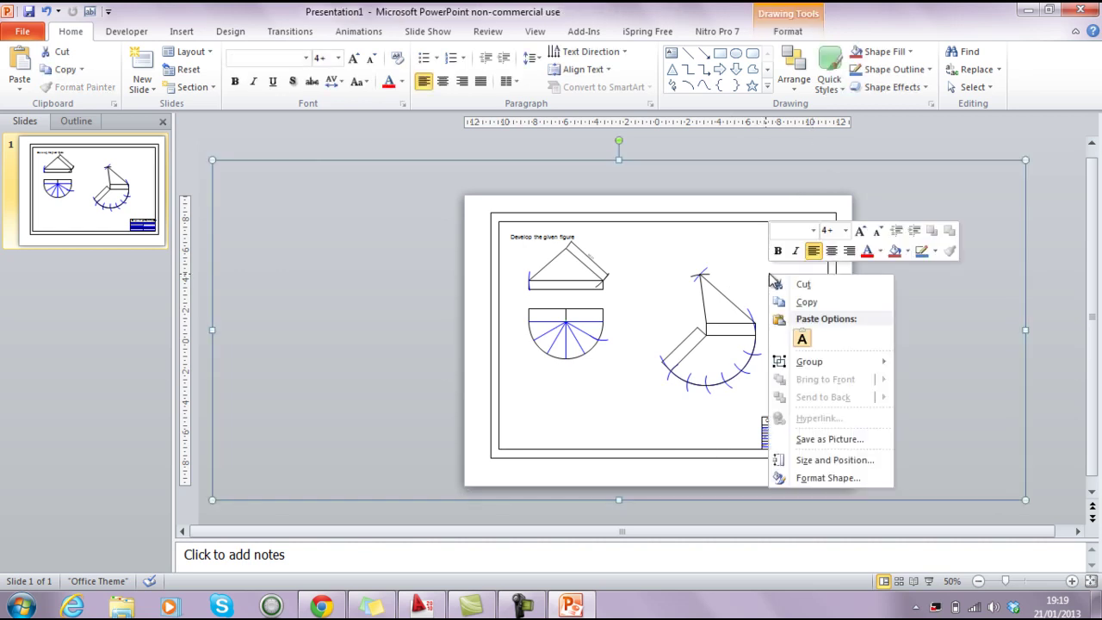
pyautogui.moveTo(845, 365)
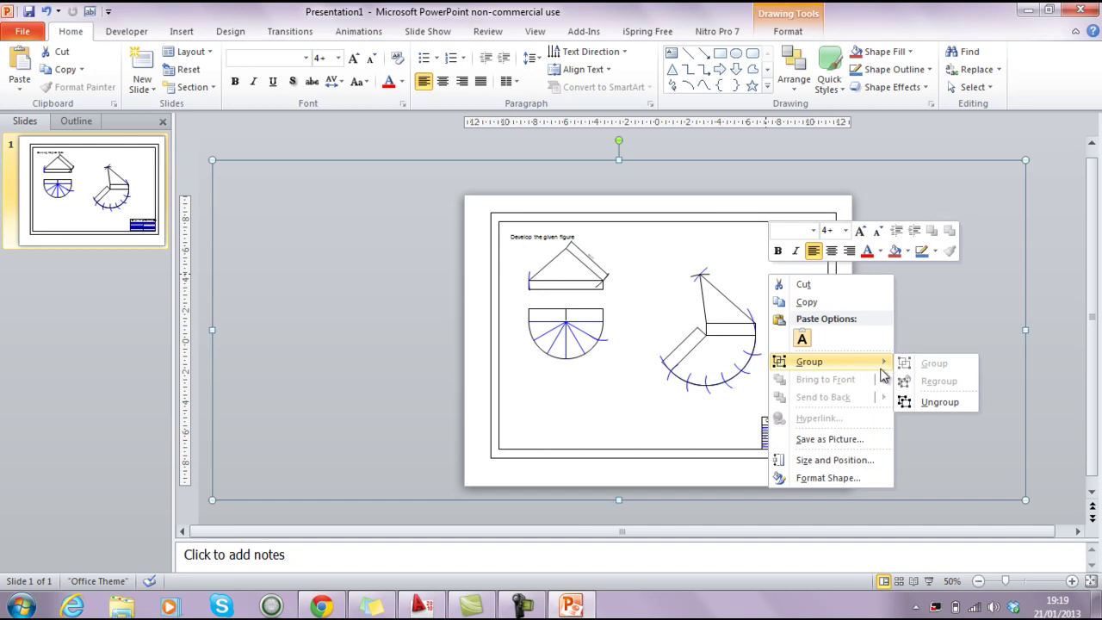
pyautogui.click(925, 402)
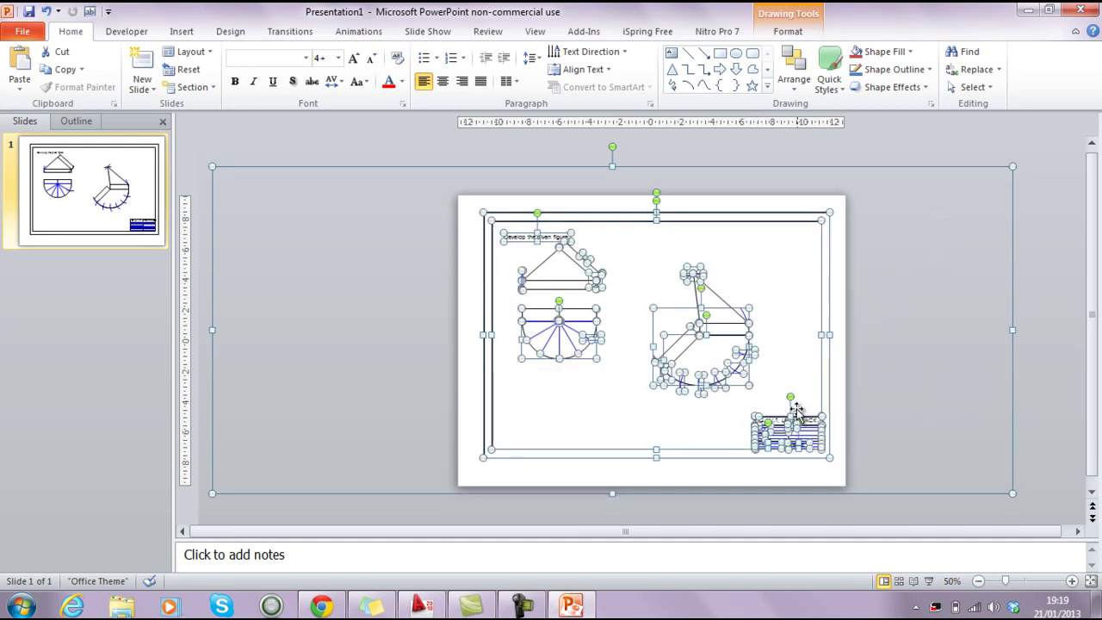
pyautogui.click(902, 357)
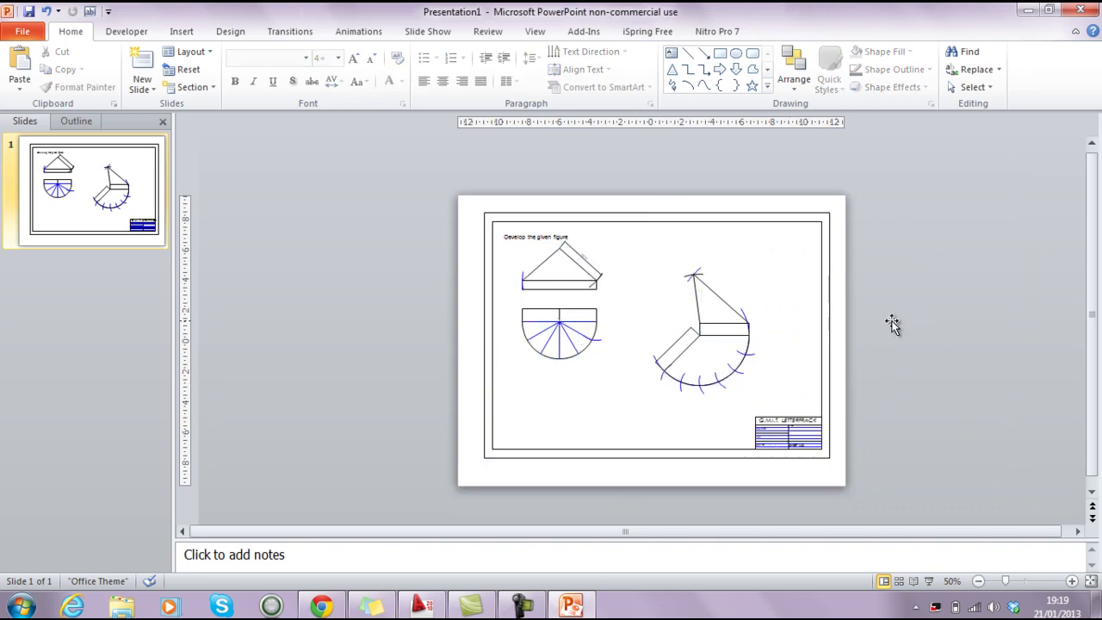
pyautogui.click(892, 321)
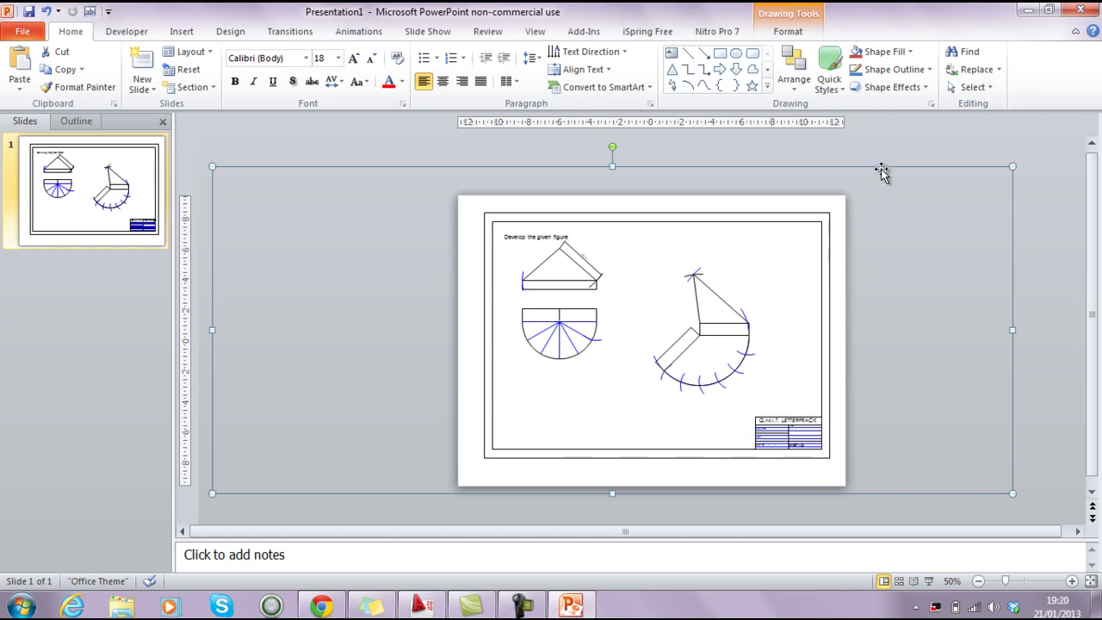
# Select the diagonal line, zoom in to 100%, and box-select the right-hand development figure
pyautogui.click(916, 199)
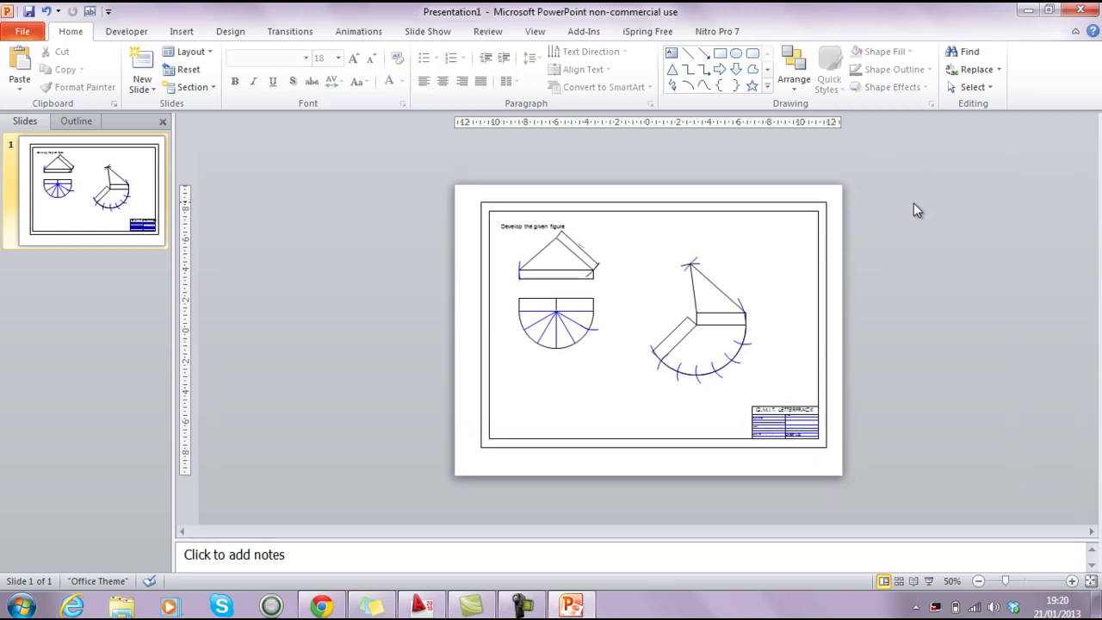
pyautogui.click(686, 338)
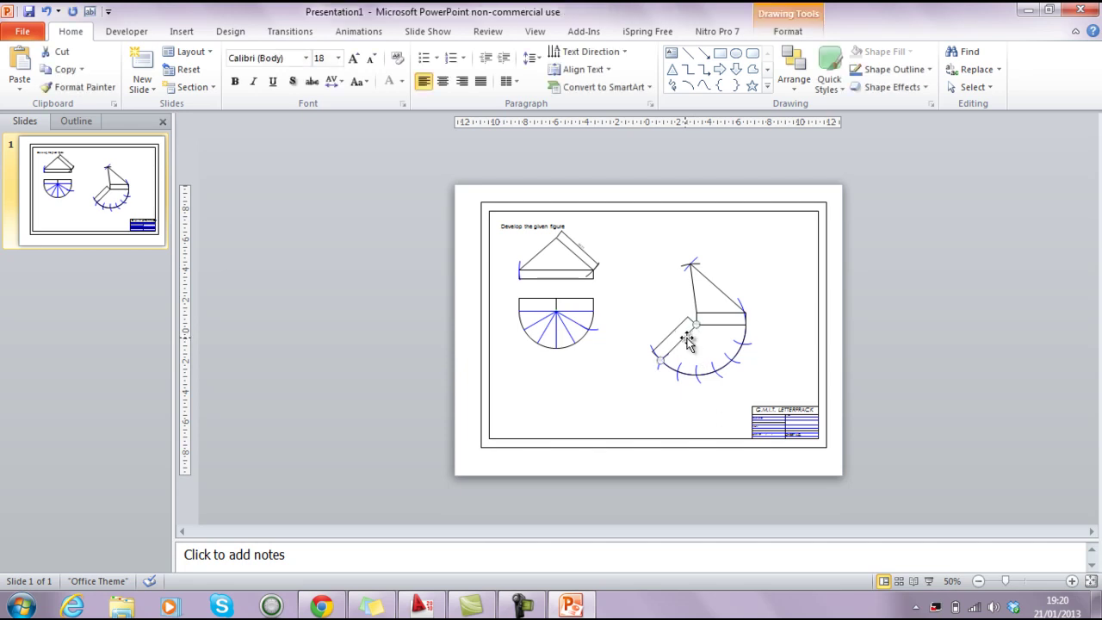
pyautogui.moveTo(686, 338); pyautogui.dragTo(691, 346)
pyautogui.keyDown('ctrl'); pyautogui.scroll(2, 691, 346); pyautogui.keyUp('ctrl')
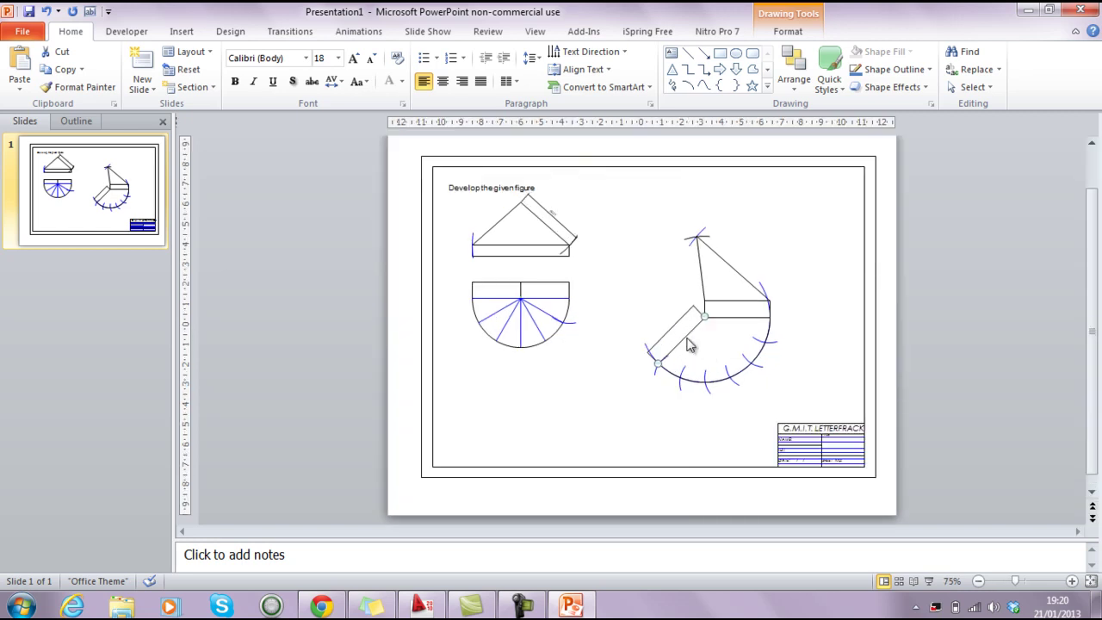
pyautogui.keyDown('ctrl'); pyautogui.scroll(1, 692, 346); pyautogui.keyUp('ctrl')
pyautogui.scroll(1, 689, 346)
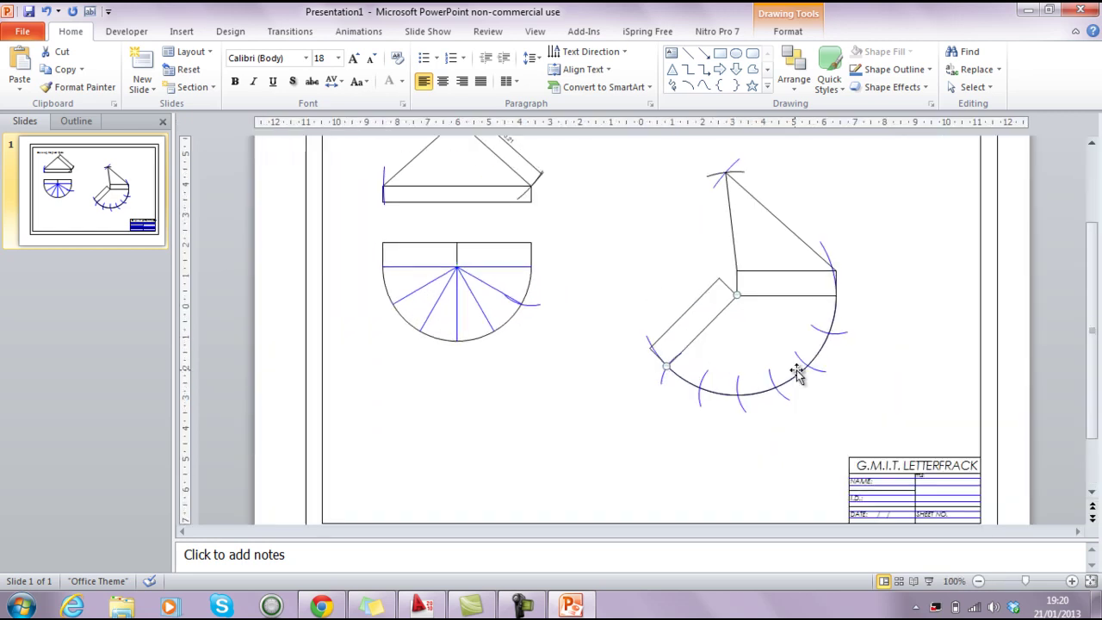
pyautogui.scroll(1, 793, 372)
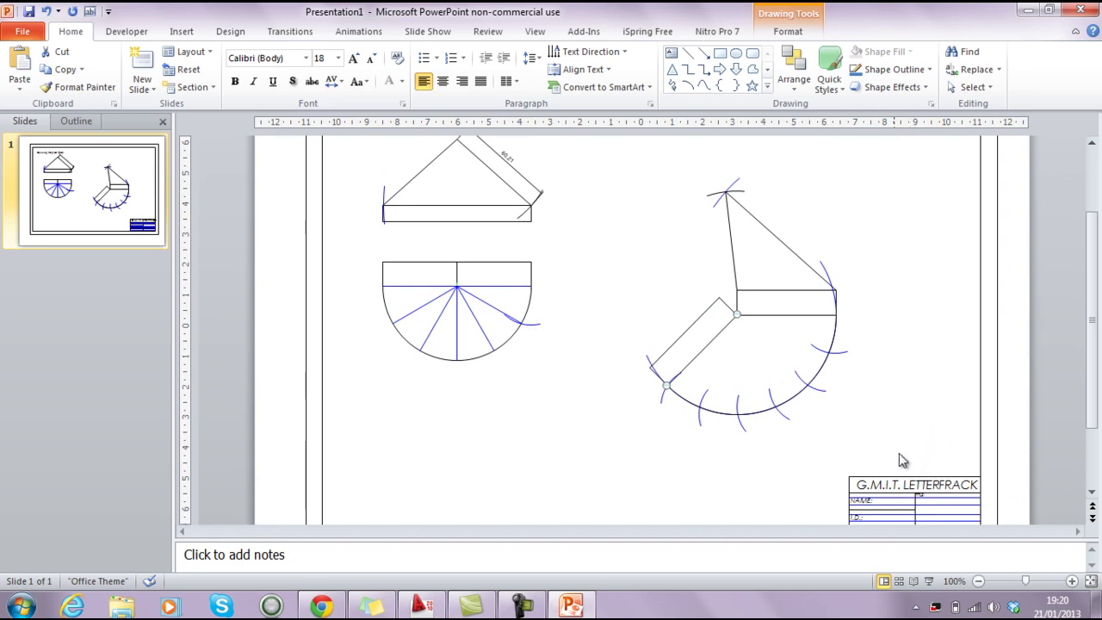
pyautogui.moveTo(901, 453)
pyautogui.mouseDown()
pyautogui.moveTo(765, 381)
pyautogui.moveTo(624, 161)
pyautogui.mouseUp()
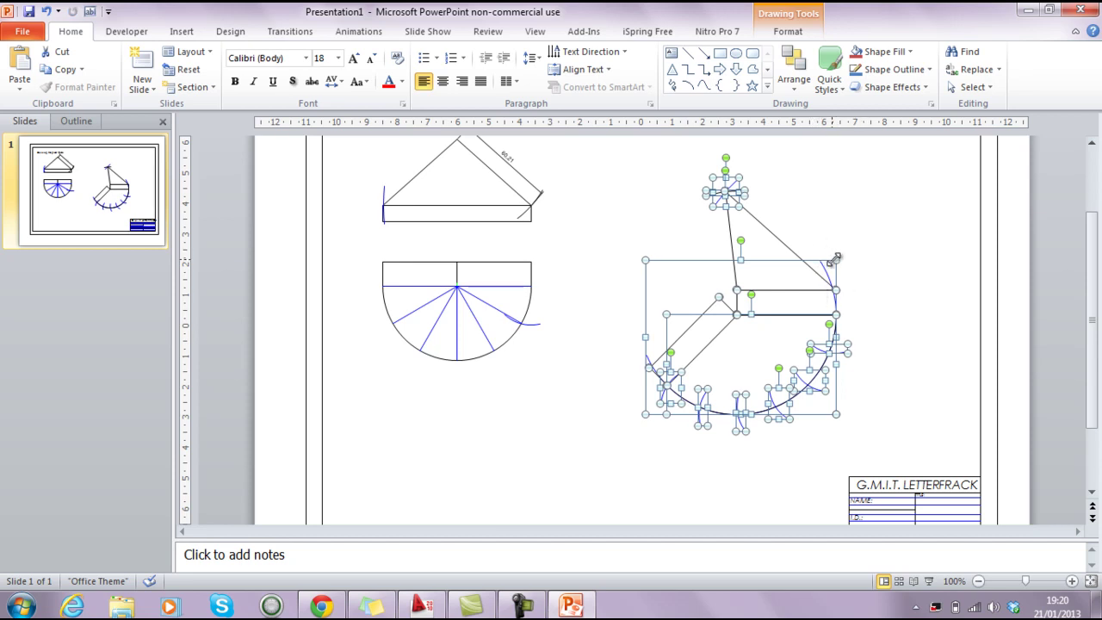
# Box-select every line and arc of the right-hand development drawing
pyautogui.rightClick(872, 233)
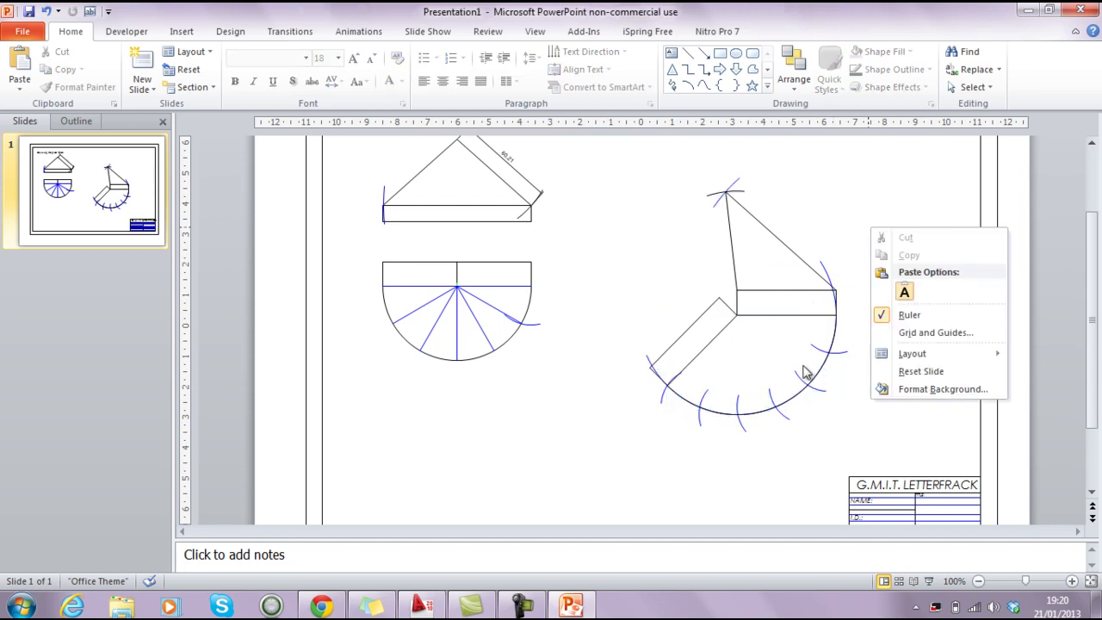
pyautogui.click(878, 457)
pyautogui.moveTo(884, 454)
pyautogui.mouseDown()
pyautogui.moveTo(713, 308)
pyautogui.moveTo(657, 195)
pyautogui.moveTo(623, 168)
pyautogui.mouseUp()
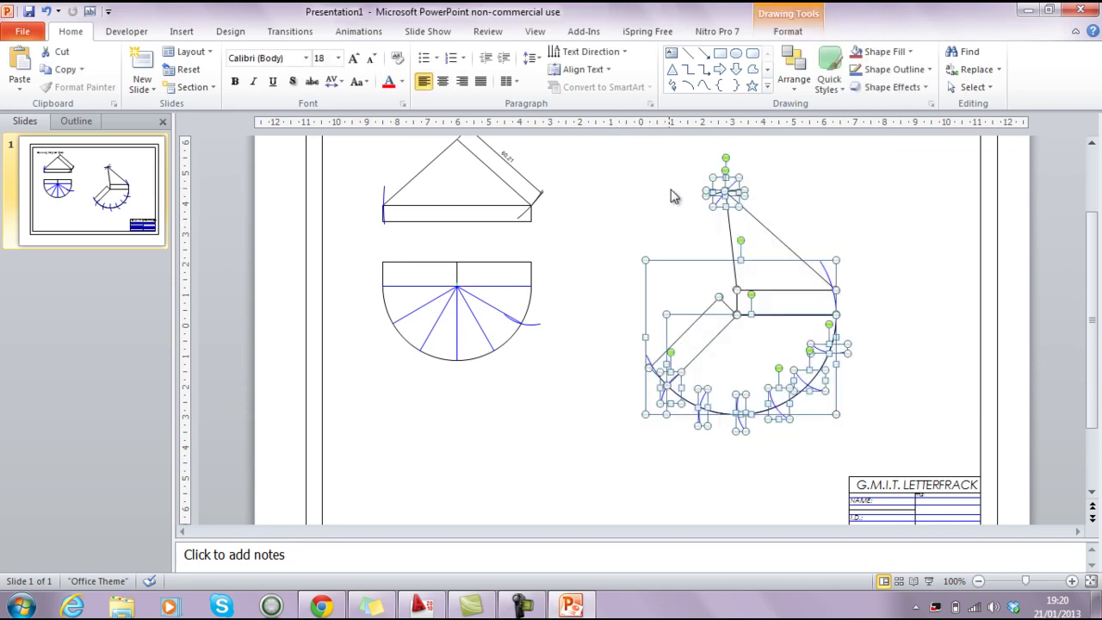
# Set the selected shapes' line width to 1.25 pt in Format Object
pyautogui.rightClick(834, 258)
pyautogui.rightClick(834, 260)
pyautogui.rightClick(836, 262)
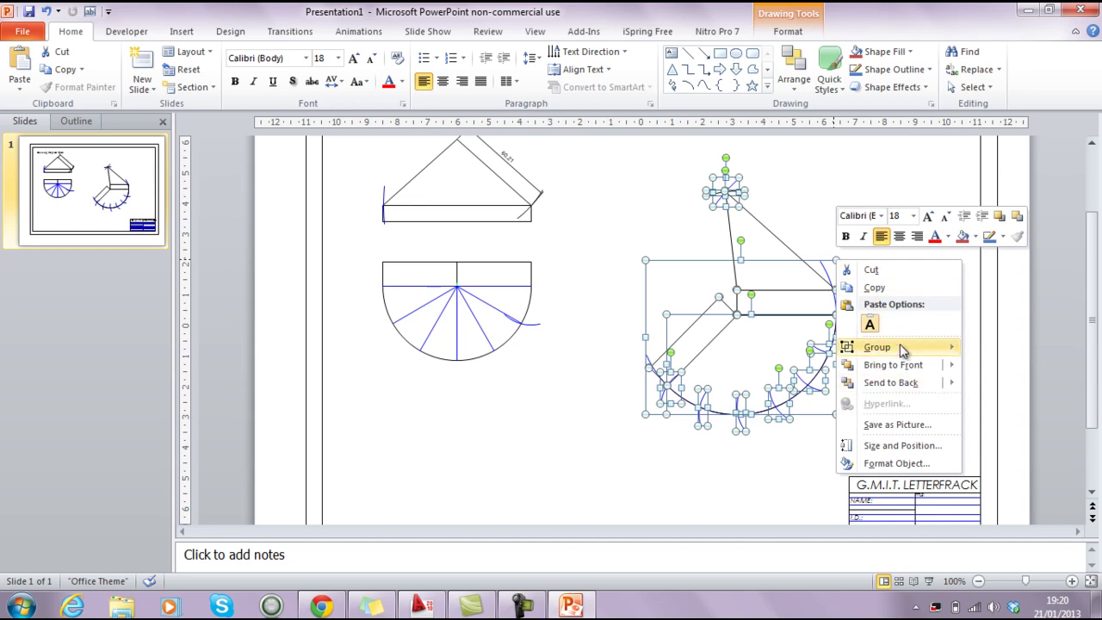
pyautogui.click(879, 465)
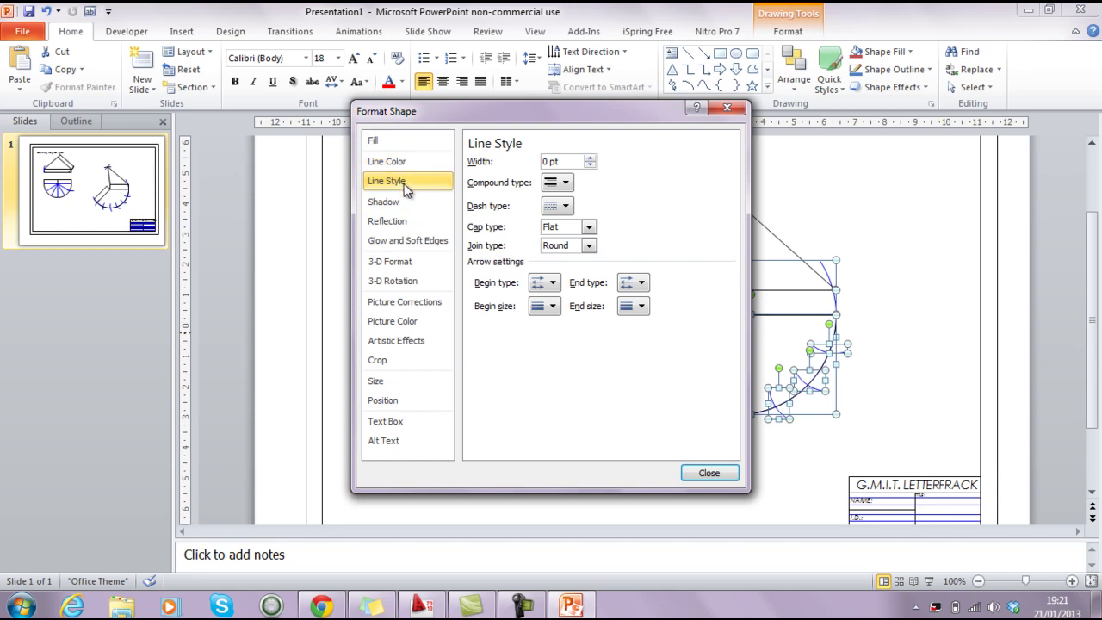
pyautogui.click(590, 159)
pyautogui.click(590, 159)
pyautogui.click(591, 159)
pyautogui.moveTo(662, 115); pyautogui.dragTo(521, 107)
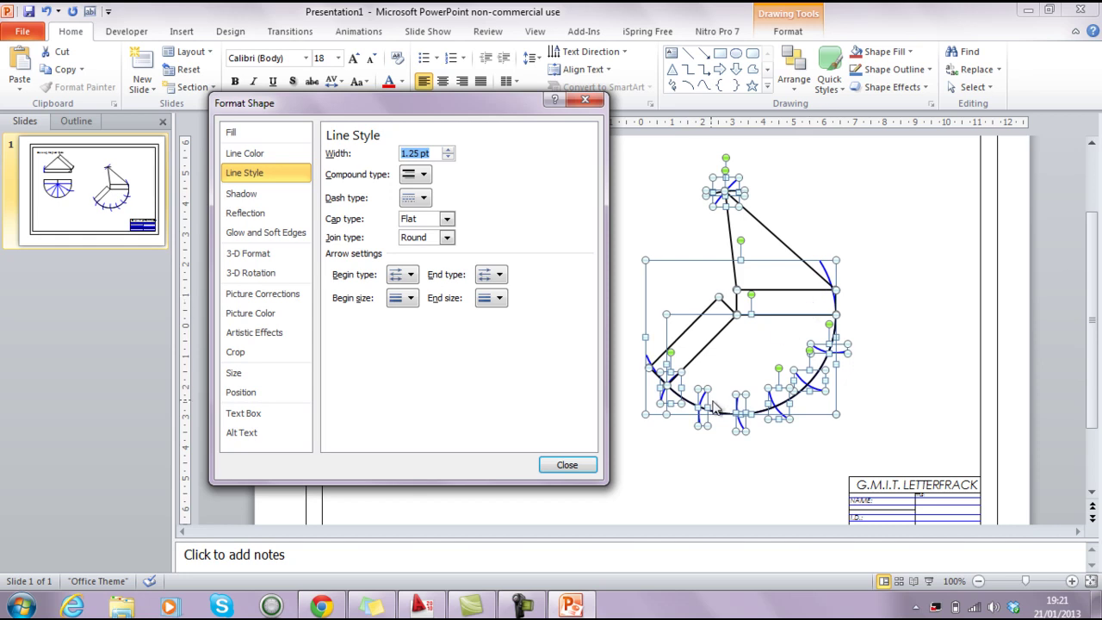
# Zoom in on the drawing and select the short diagonal line at the inner corner
pyautogui.click(583, 104)
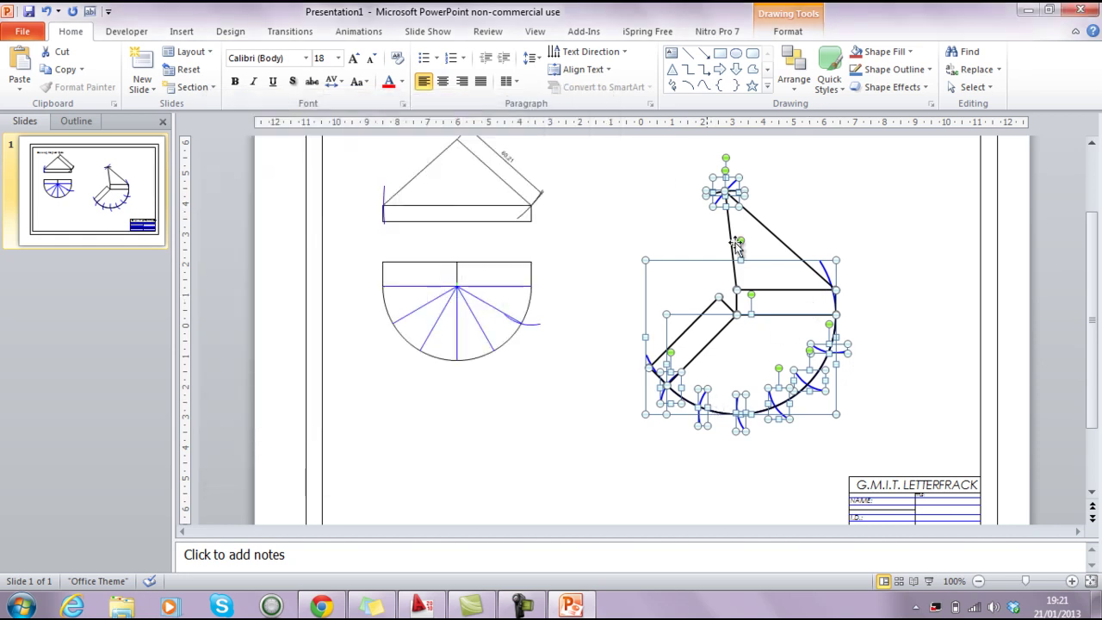
pyautogui.scroll(5, 831, 273)
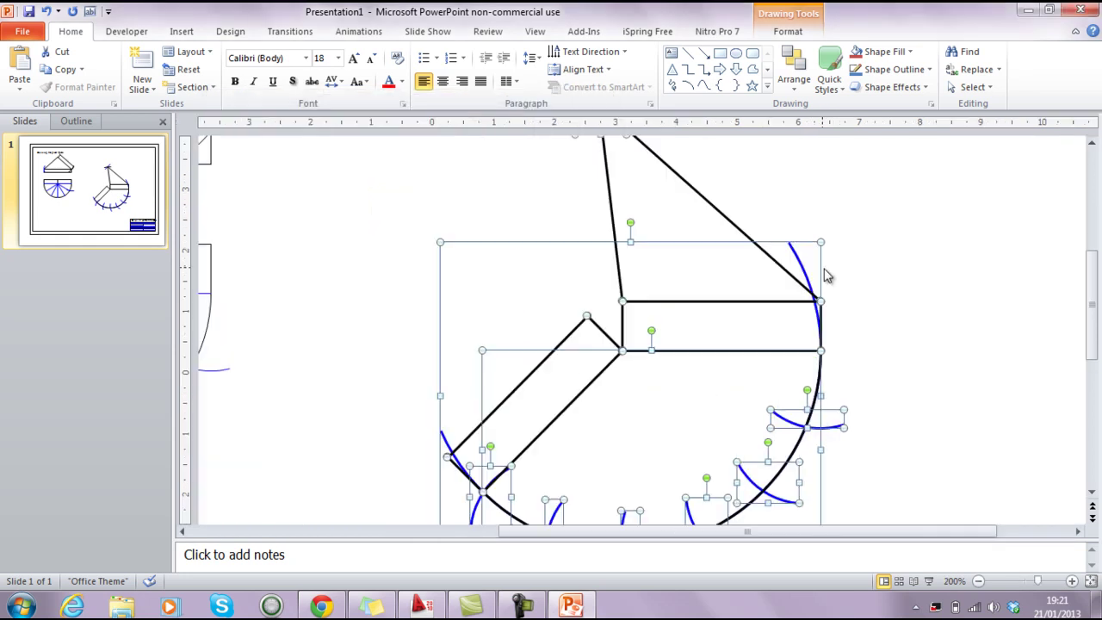
pyautogui.scroll(5, 802, 301)
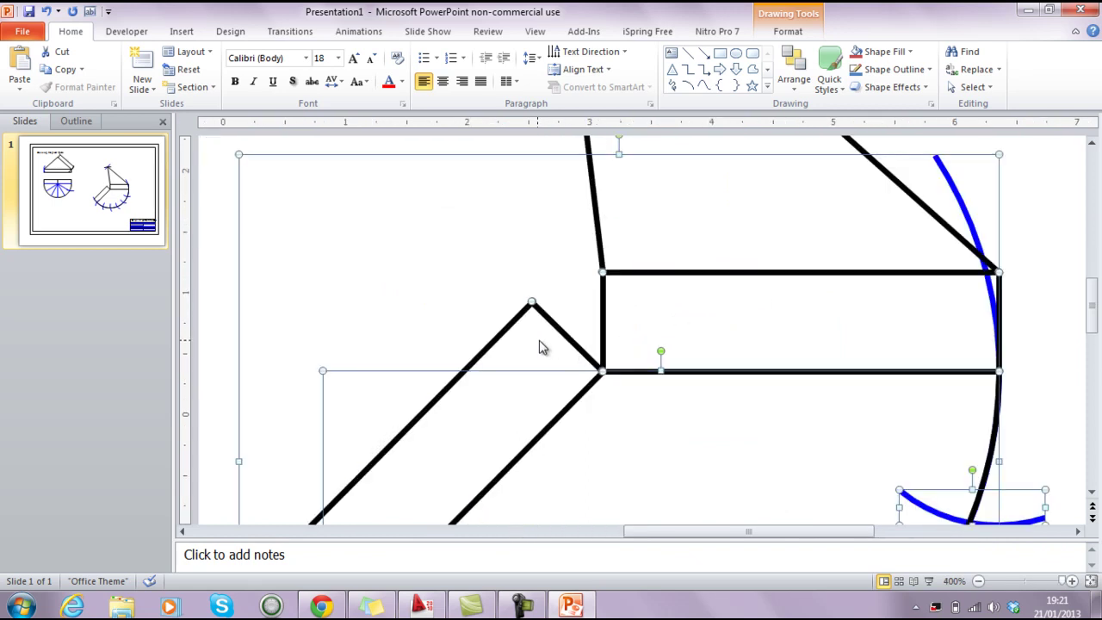
pyautogui.click(486, 234)
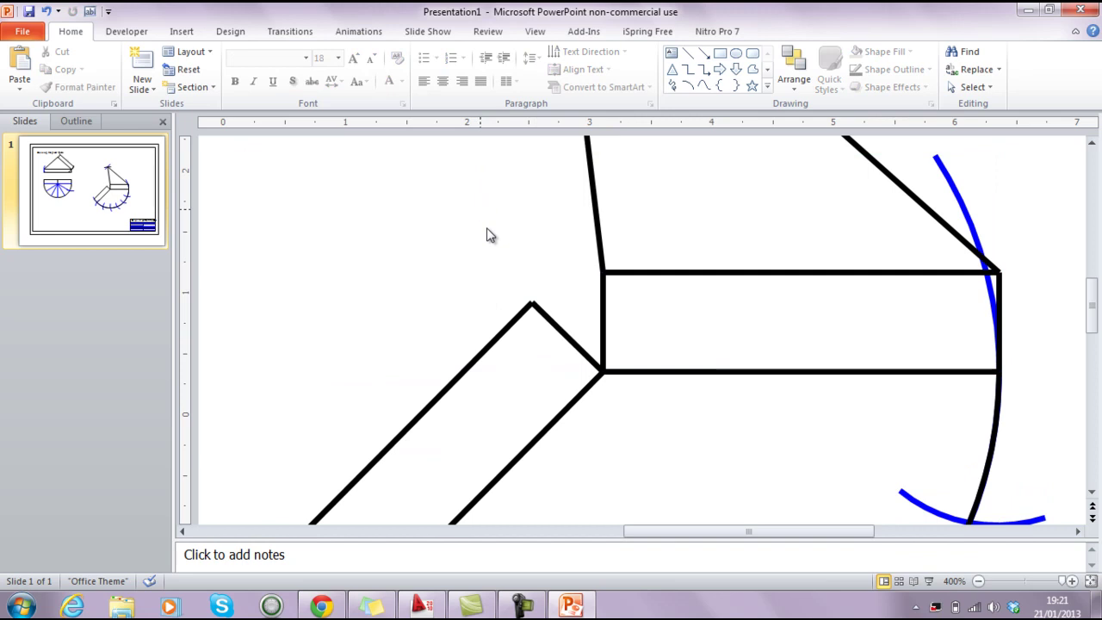
pyautogui.click(543, 314)
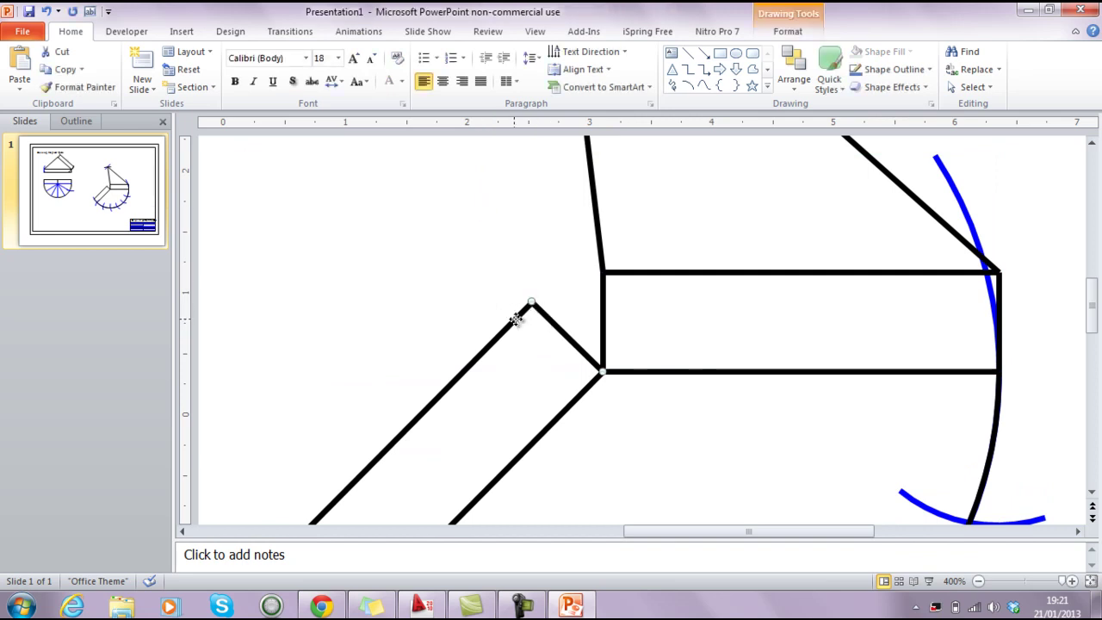
# Give the diagonal line Round end caps, undoing the accidental move so it stays in place
pyautogui.rightClick(515, 320)
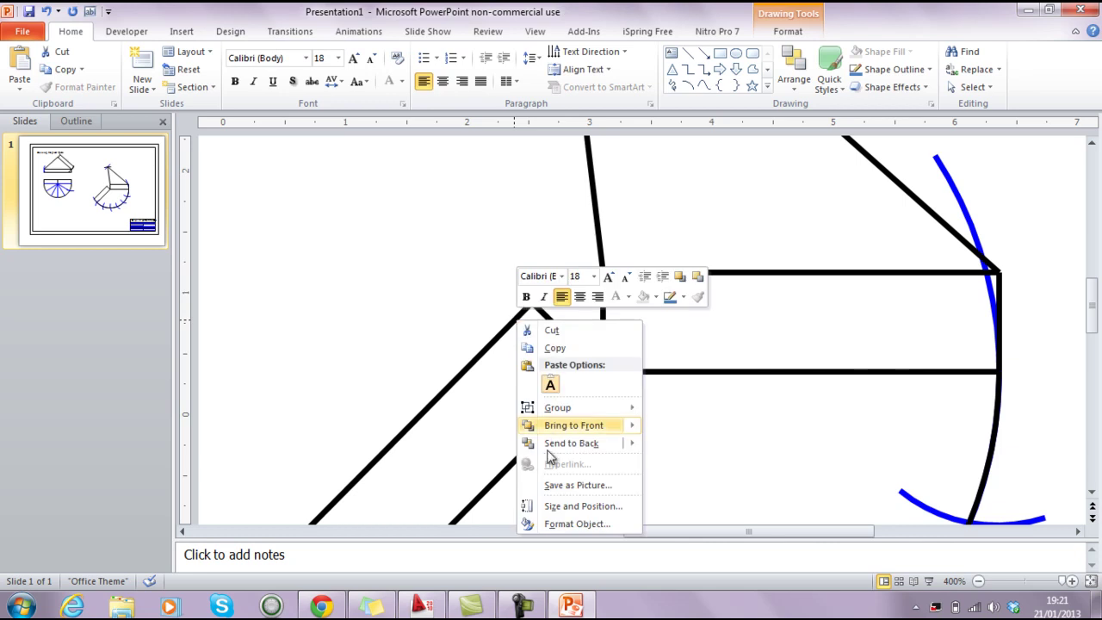
pyautogui.click(560, 525)
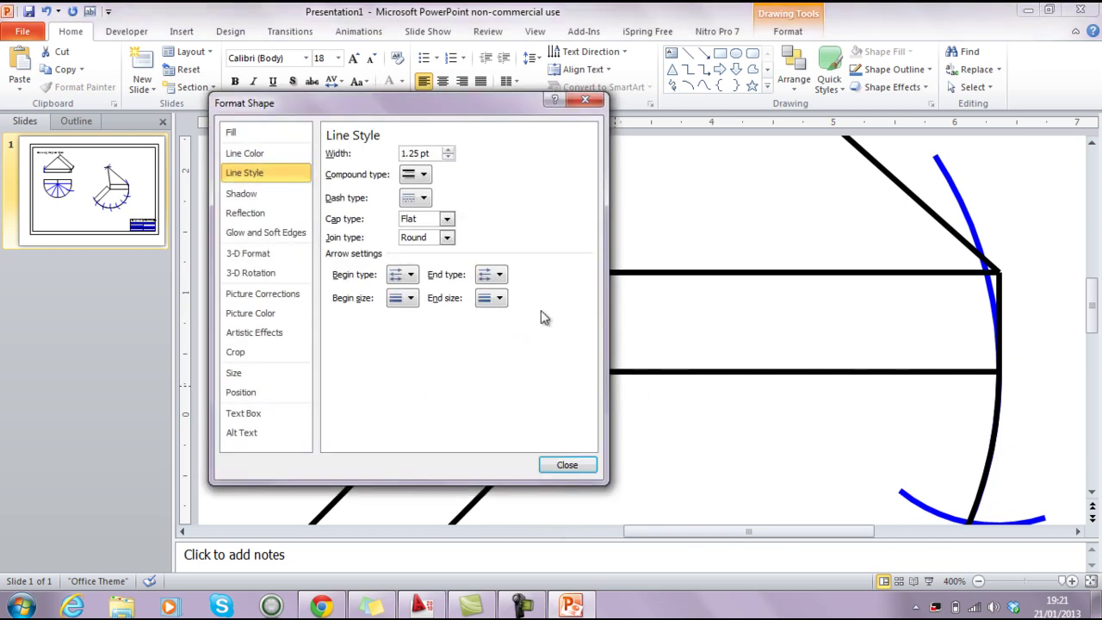
pyautogui.click(446, 221)
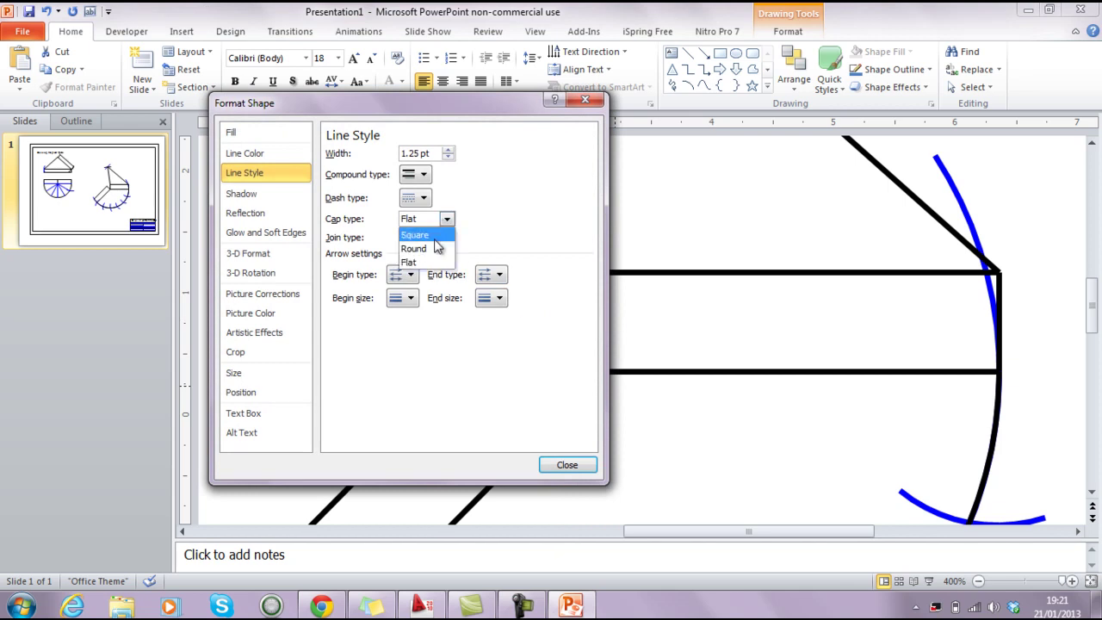
pyautogui.click(430, 249)
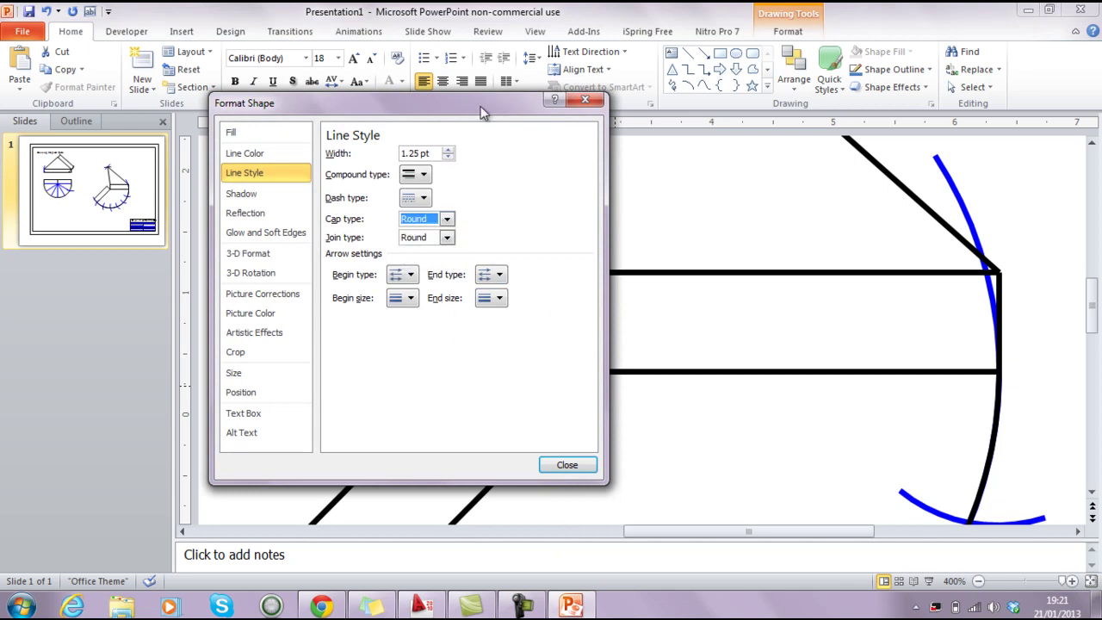
pyautogui.moveTo(511, 103); pyautogui.dragTo(910, 121)
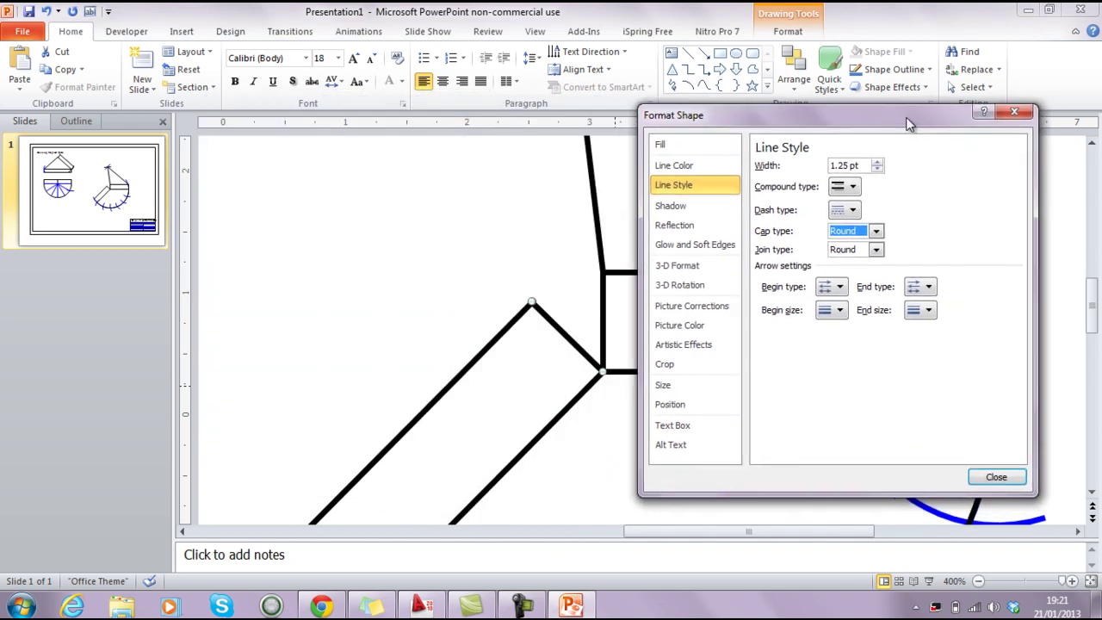
pyautogui.click(994, 476)
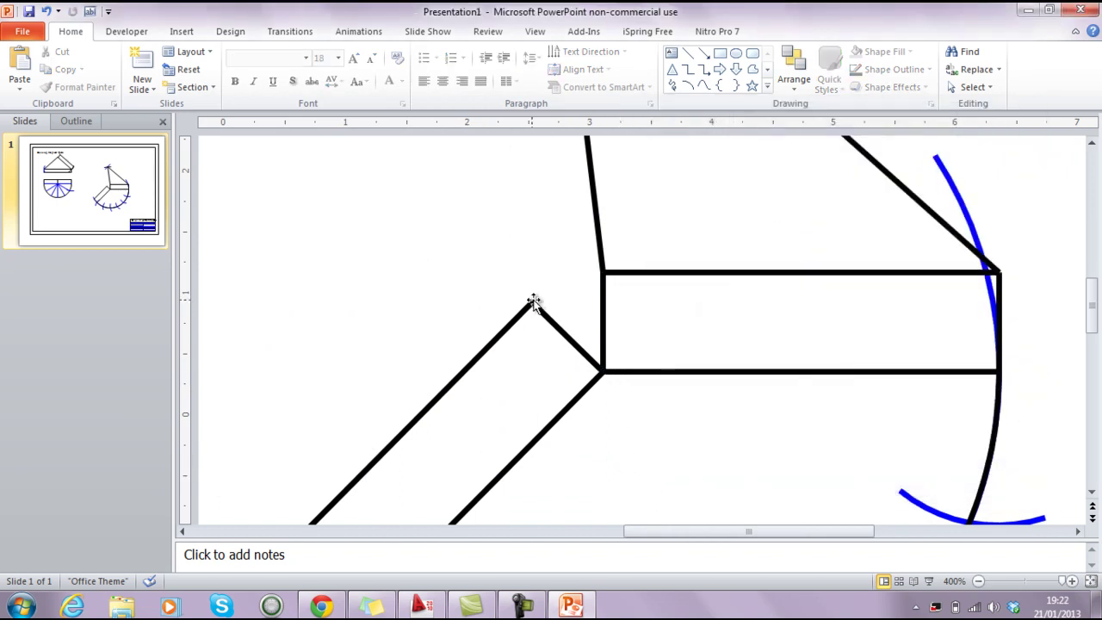
pyautogui.moveTo(544, 313)
pyautogui.mouseDown()
pyautogui.moveTo(556, 272)
pyautogui.moveTo(520, 247)
pyautogui.moveTo(572, 293)
pyautogui.moveTo(602, 296)
pyautogui.moveTo(575, 272)
pyautogui.mouseUp()
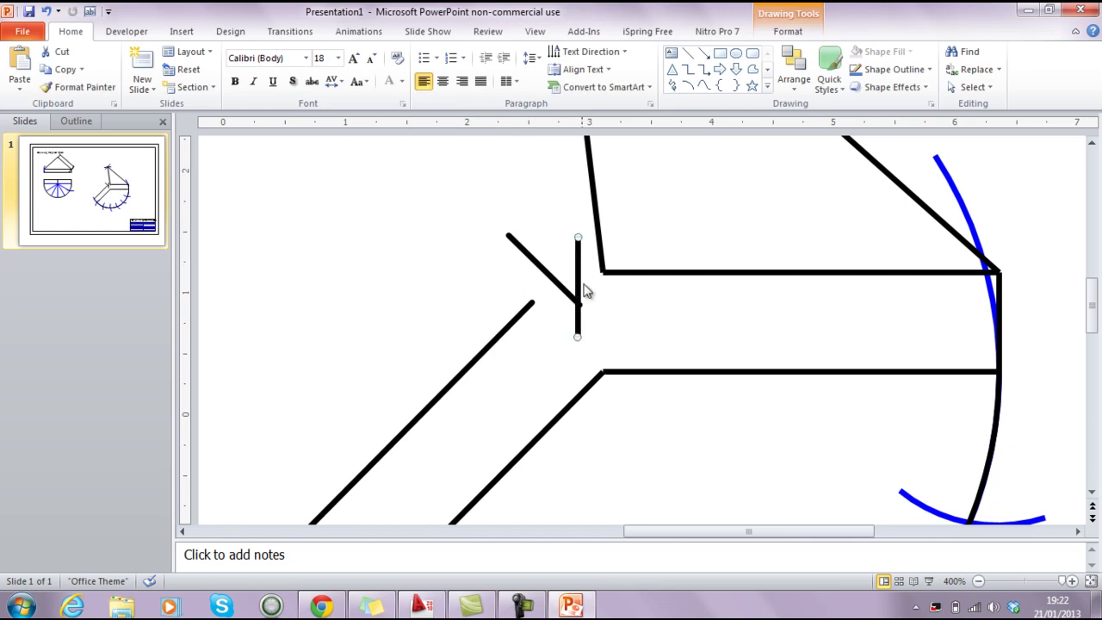
pyautogui.click(625, 337)
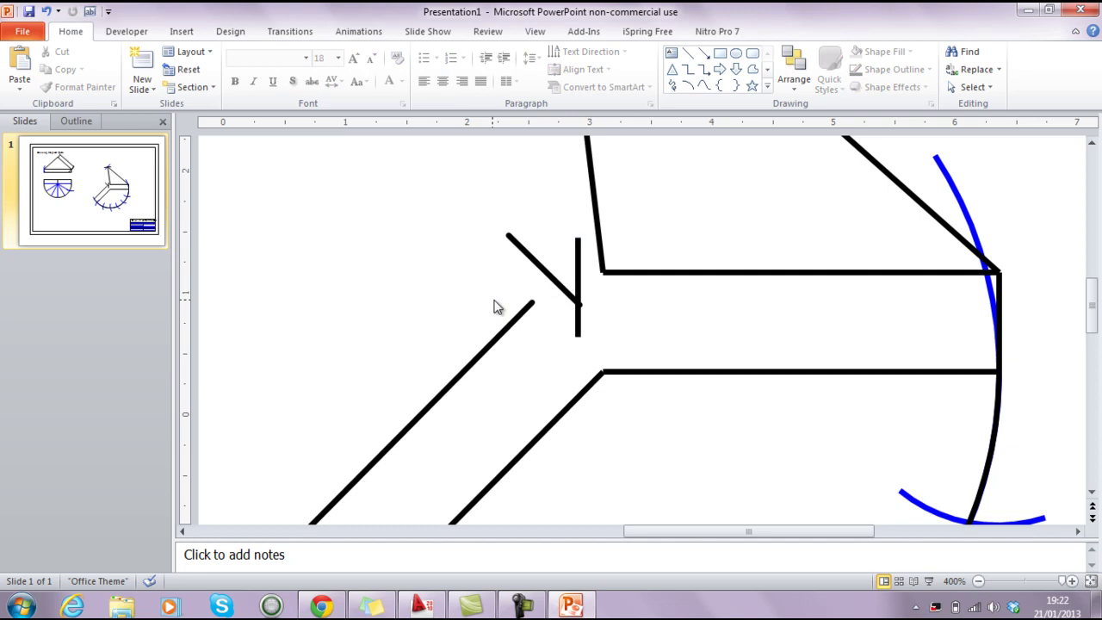
pyautogui.hotkey('ctrl', 'z')
pyautogui.hotkey('ctrl', 'z')
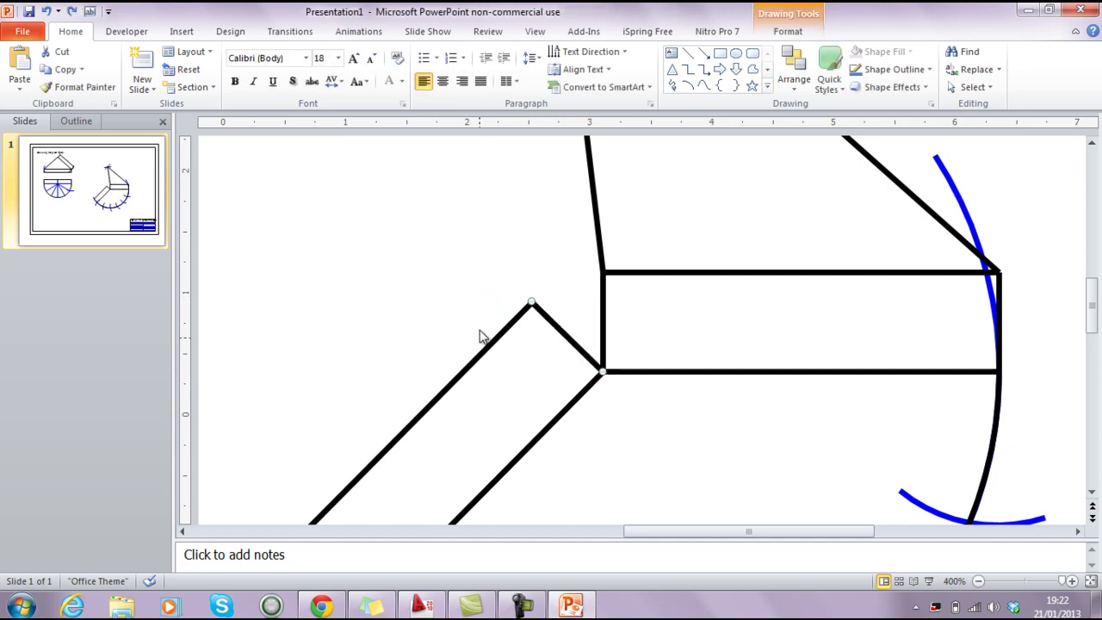
# Select the construction arcs around the semicircle, from the right side down to lower-left
pyautogui.click(456, 309)
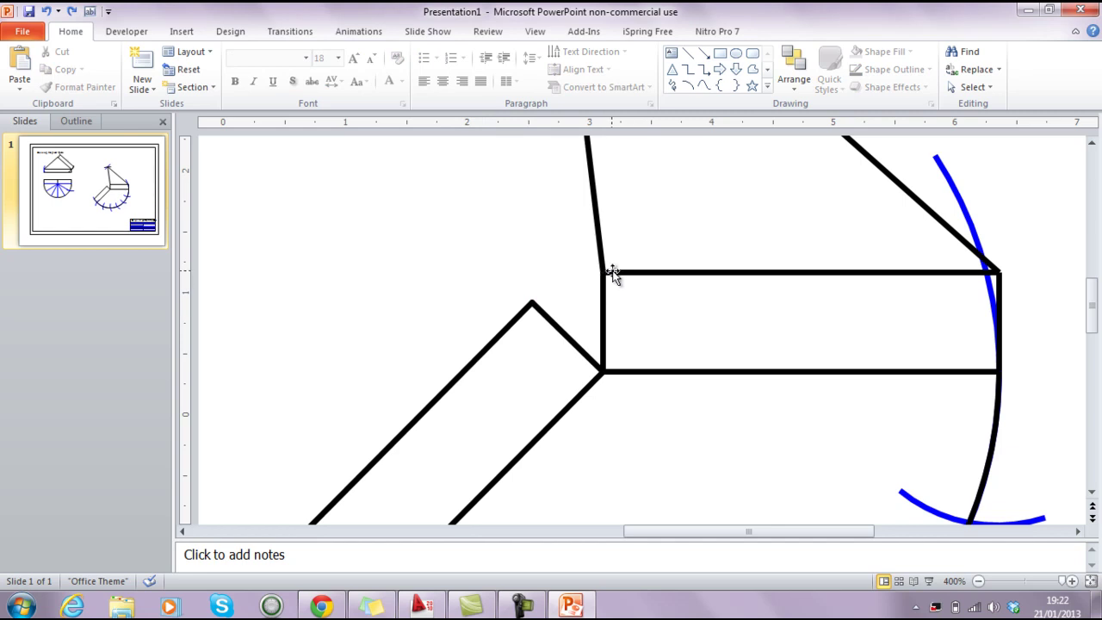
pyautogui.scroll(-5, 694, 284)
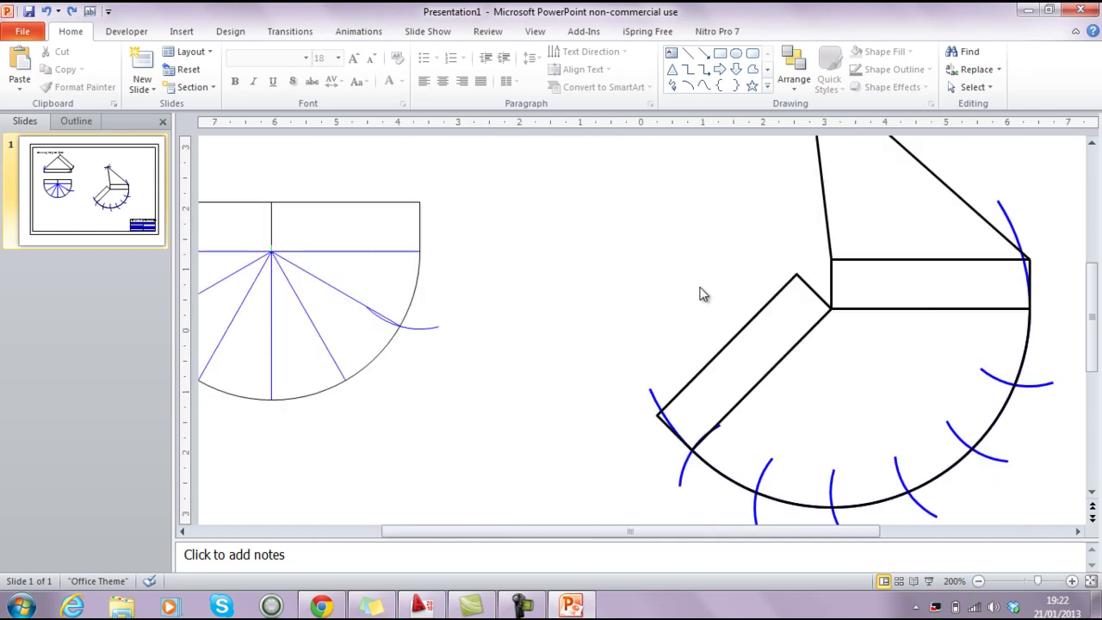
pyautogui.scroll(1, 886, 336)
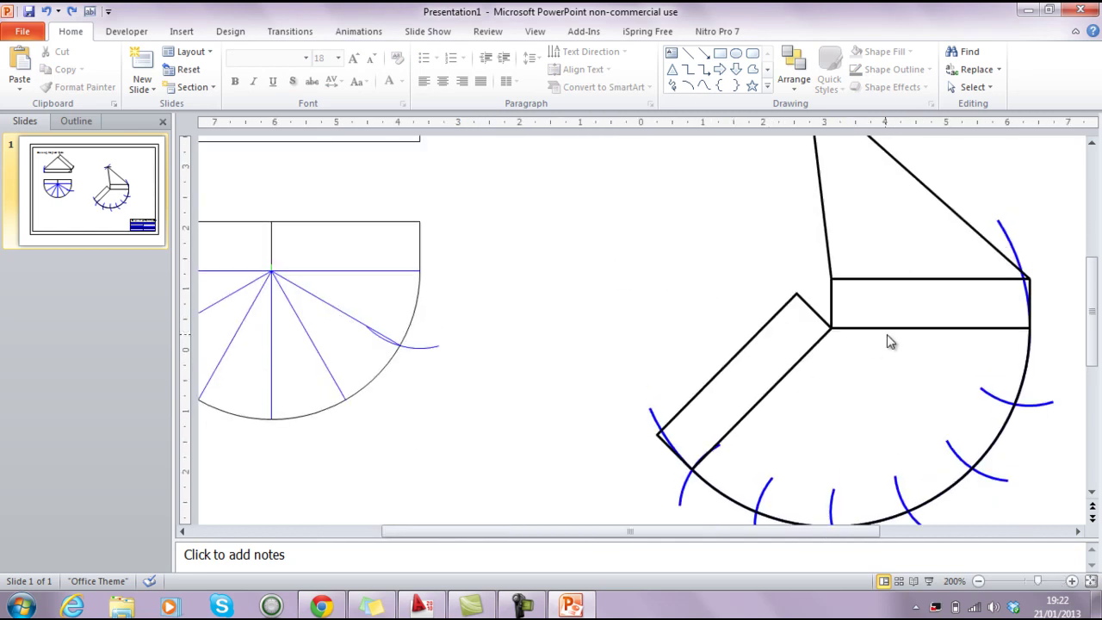
pyautogui.scroll(1, 887, 336)
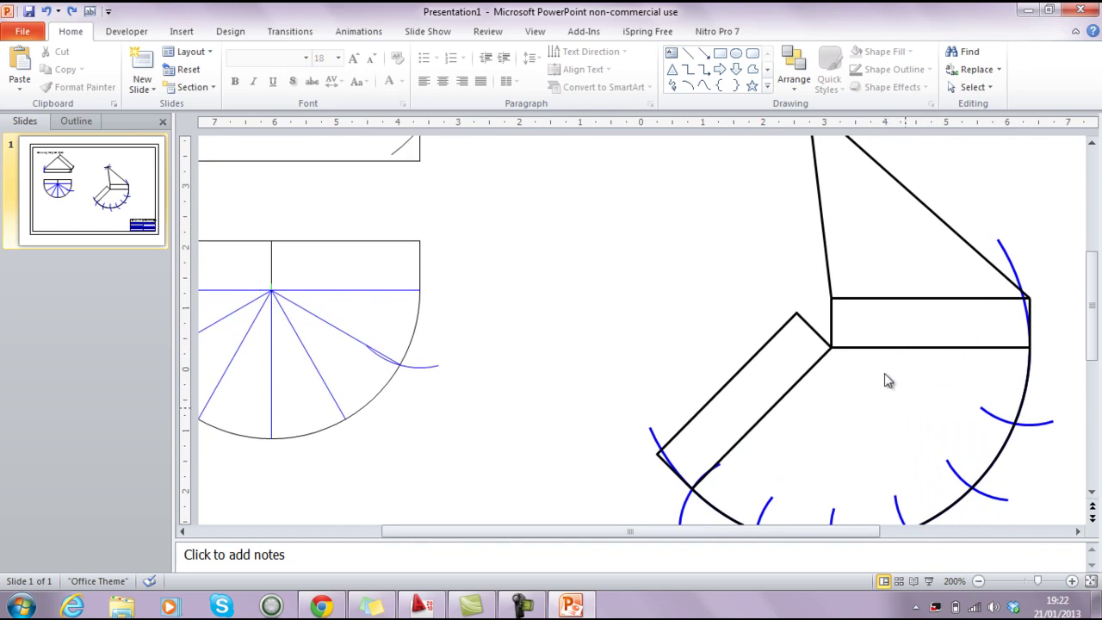
pyautogui.scroll(-2, 905, 351)
pyautogui.click(1009, 215)
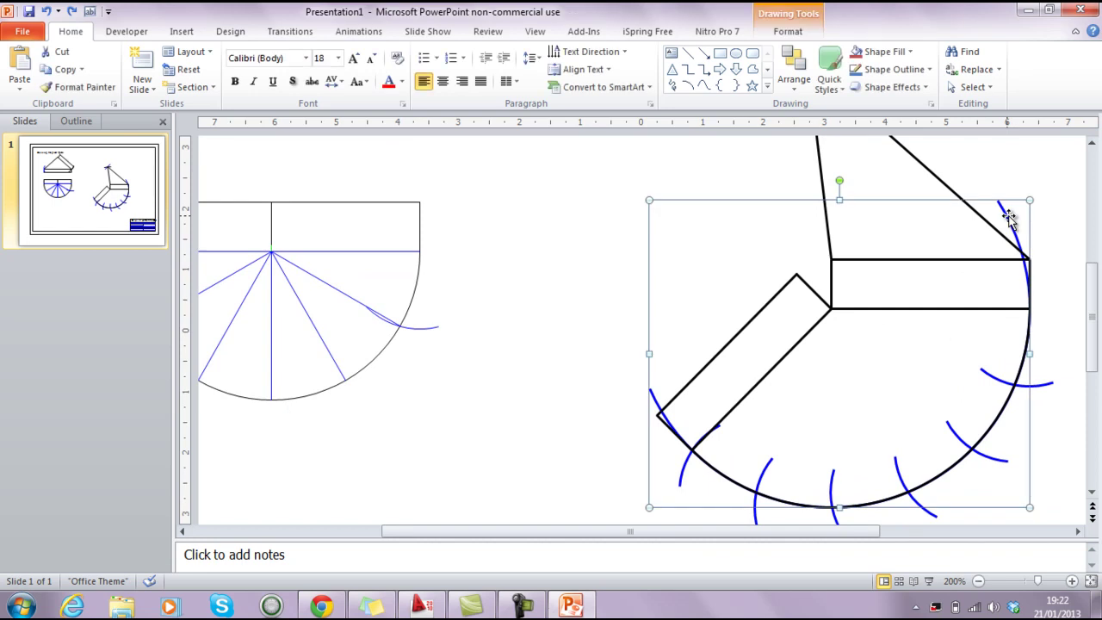
pyautogui.click(1038, 385)
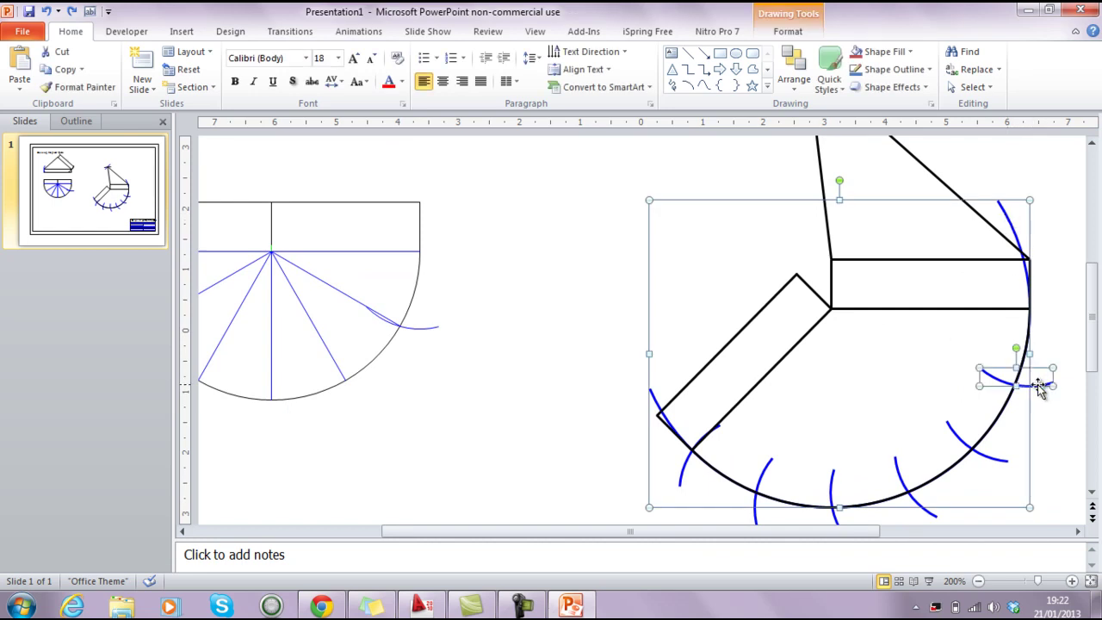
pyautogui.keyDown('shift'); pyautogui.click(990, 458); pyautogui.keyUp('shift')
pyautogui.keyDown('shift'); pyautogui.click(902, 475); pyautogui.keyUp('shift')
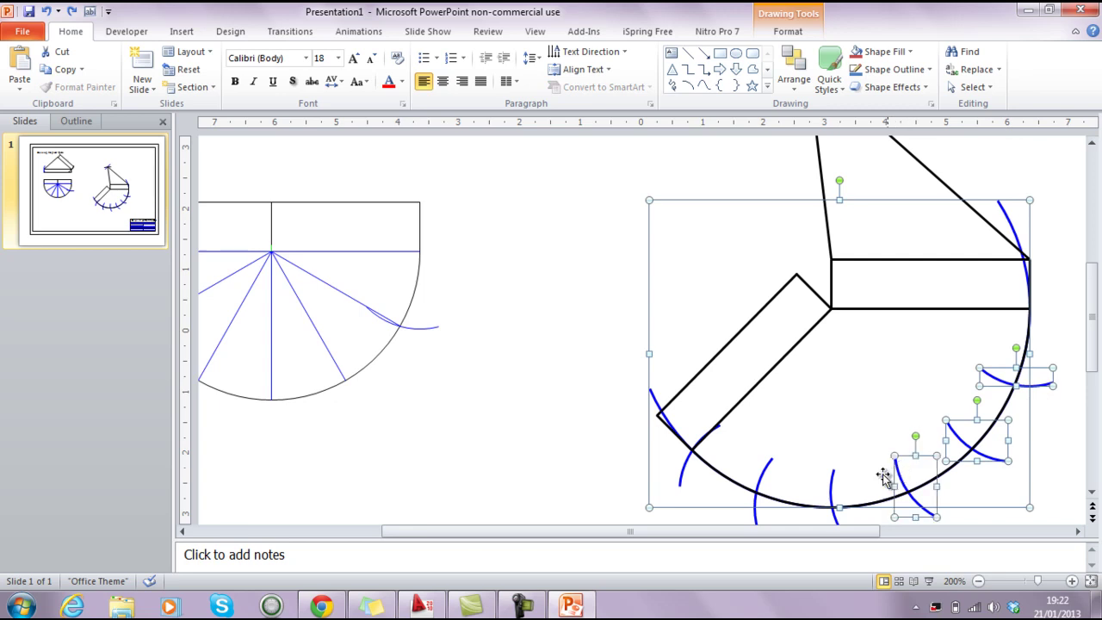
pyautogui.keyDown('shift'); pyautogui.click(830, 485); pyautogui.keyUp('shift')
pyautogui.keyDown('shift'); pyautogui.click(764, 473); pyautogui.keyUp('shift')
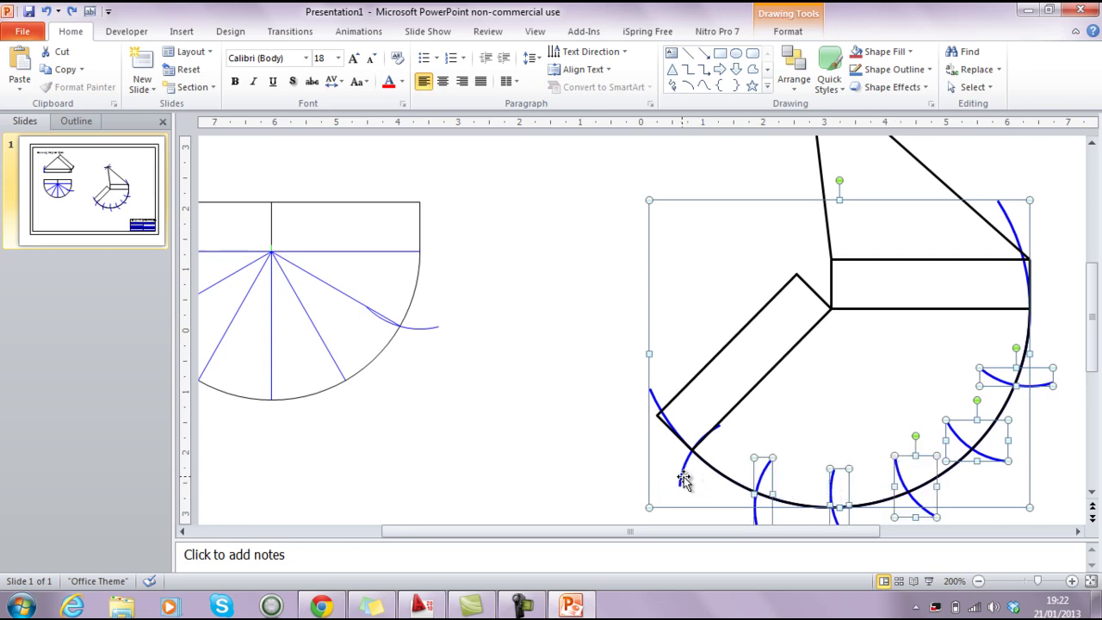
pyautogui.keyDown('shift'); pyautogui.click(682, 478); pyautogui.keyUp('shift')
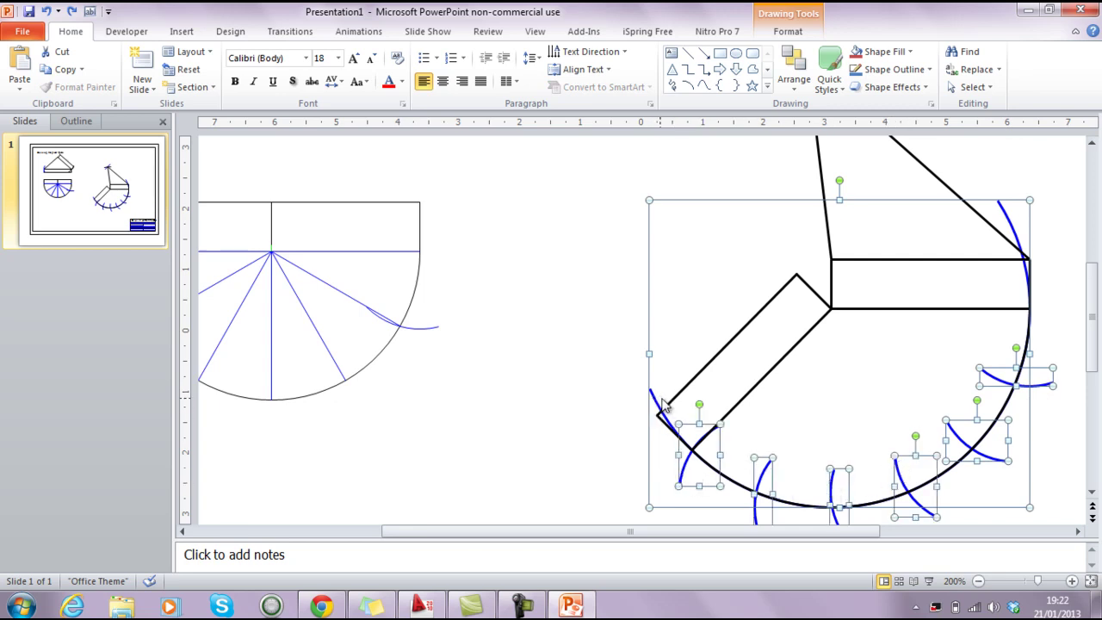
# Set the selected arcs' line colour to the blue standard colour
pyautogui.rightClick(650, 200)
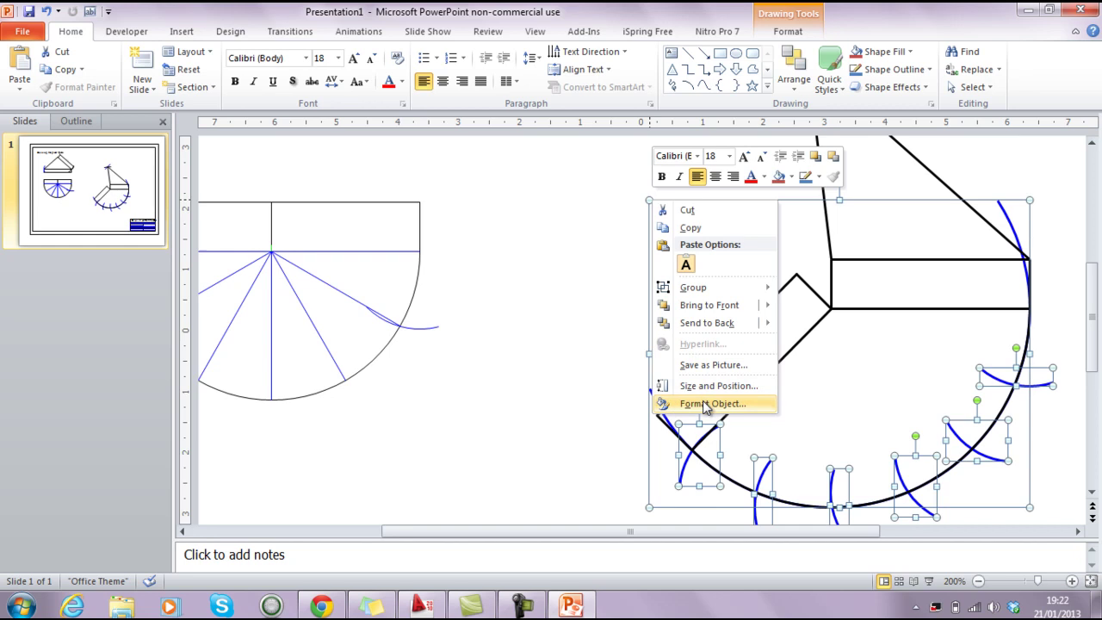
pyautogui.press('Escape')
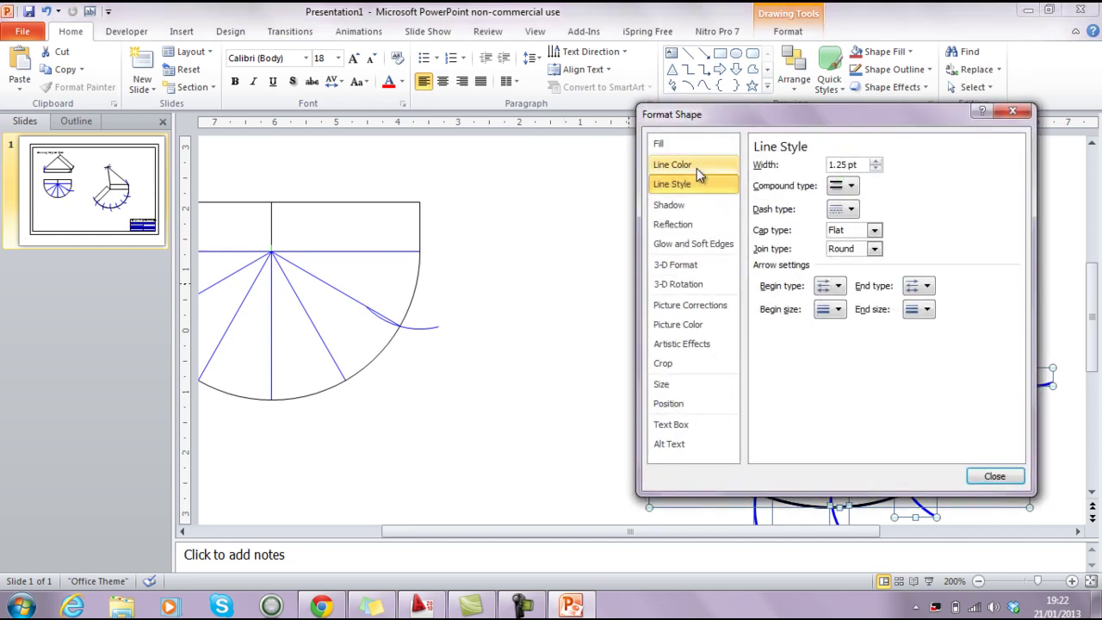
pyautogui.click(696, 166)
pyautogui.click(814, 216)
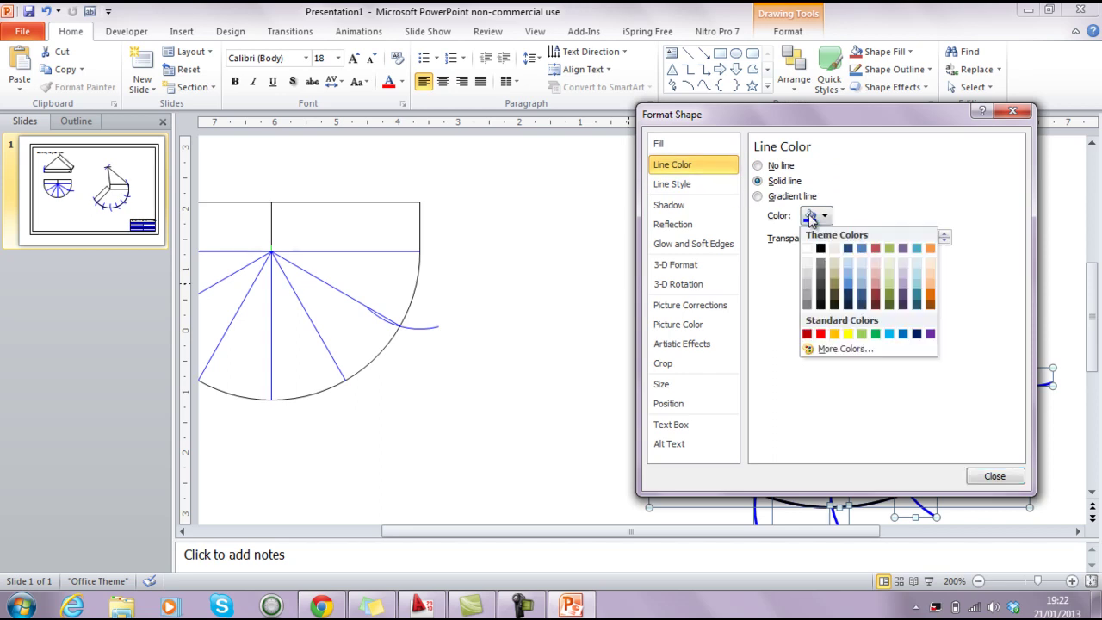
pyautogui.click(902, 335)
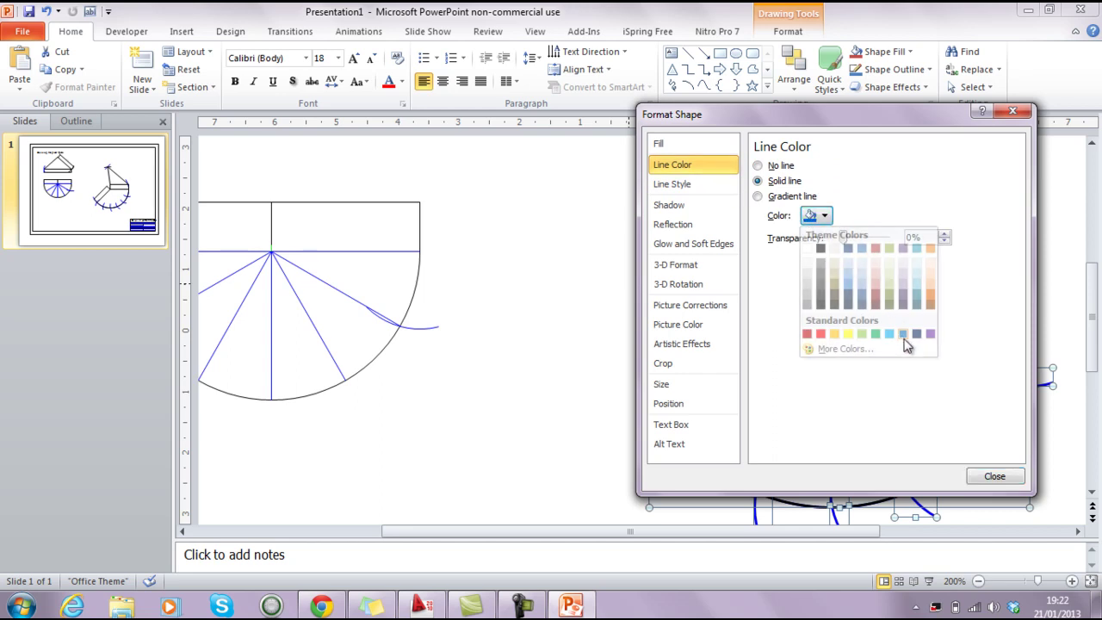
pyautogui.click(992, 478)
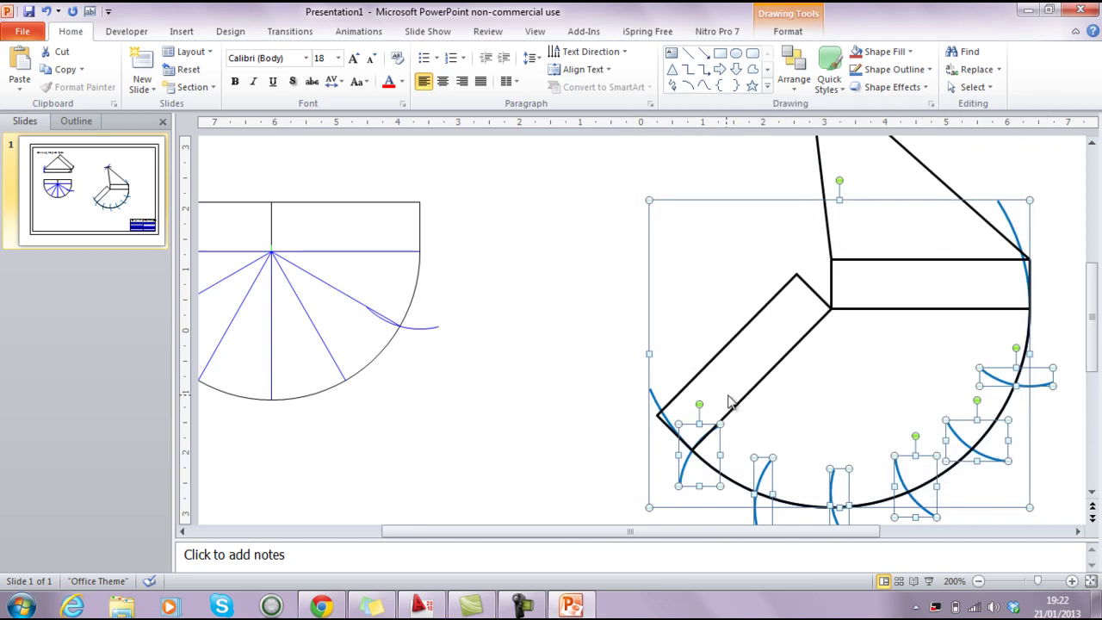
pyautogui.click(597, 364)
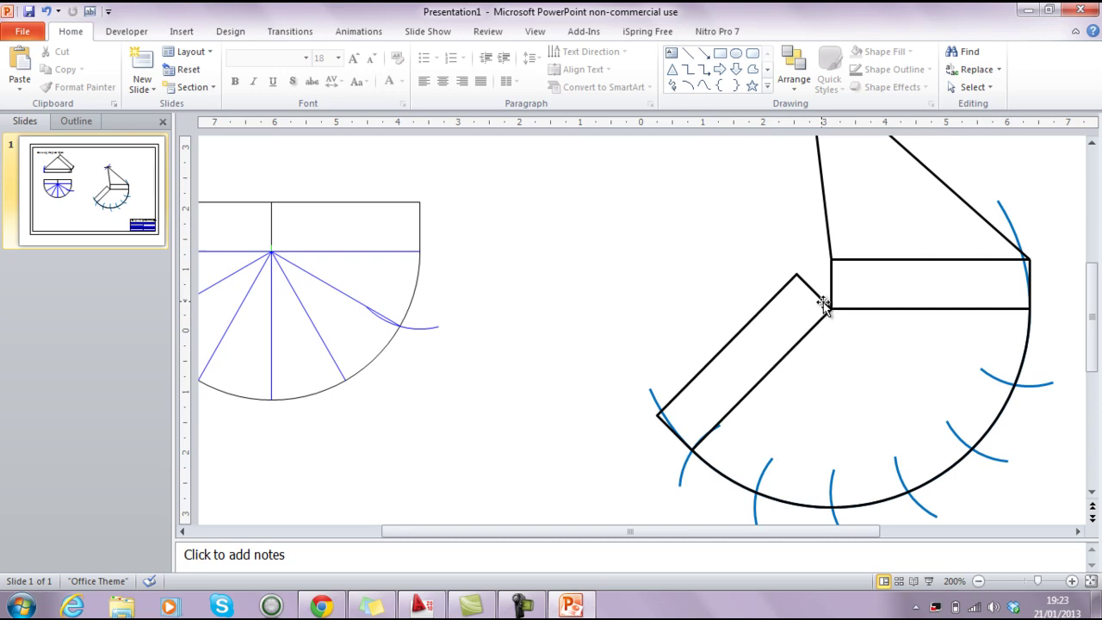
# Make the selected fold lines long dash-dot-dot with a green line colour
pyautogui.click(865, 259)
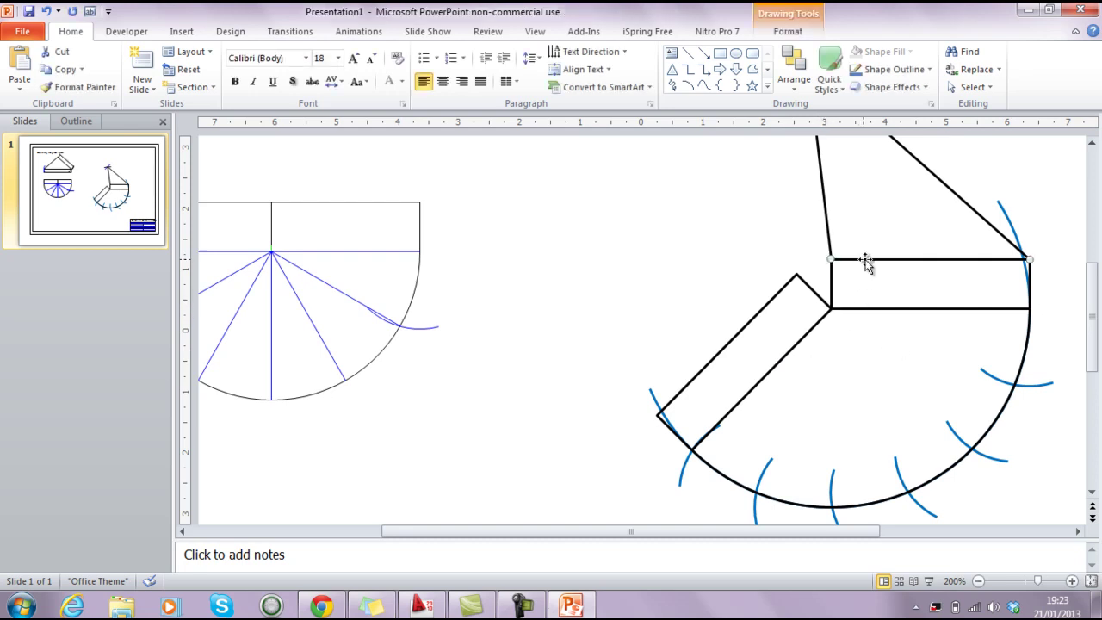
pyautogui.keyDown('shift'); pyautogui.click(864, 308); pyautogui.keyUp('shift')
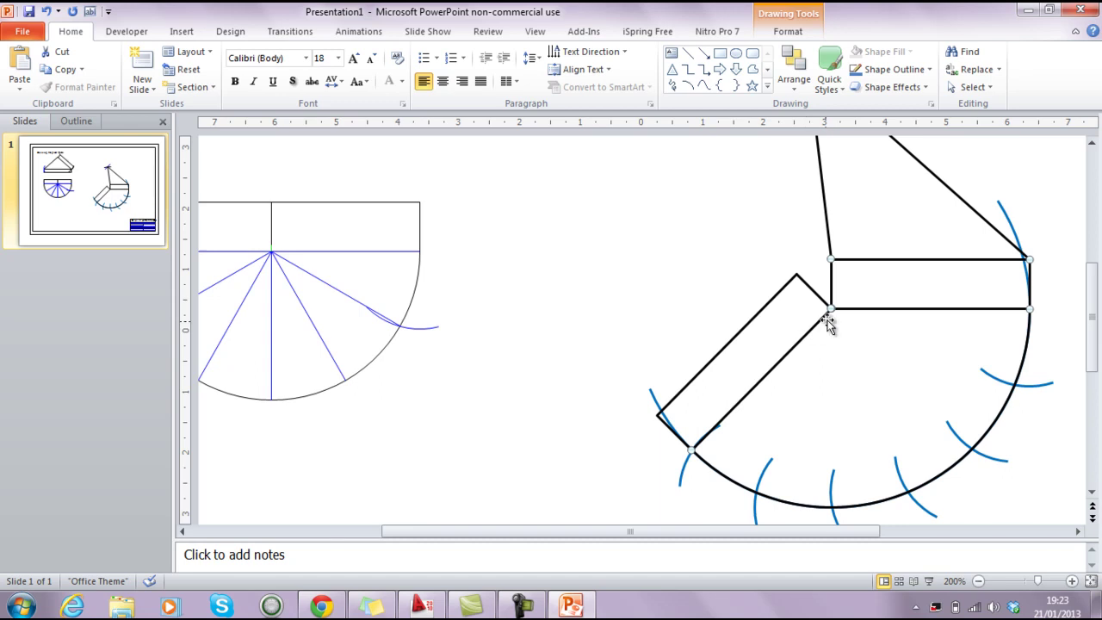
pyautogui.rightClick(829, 307)
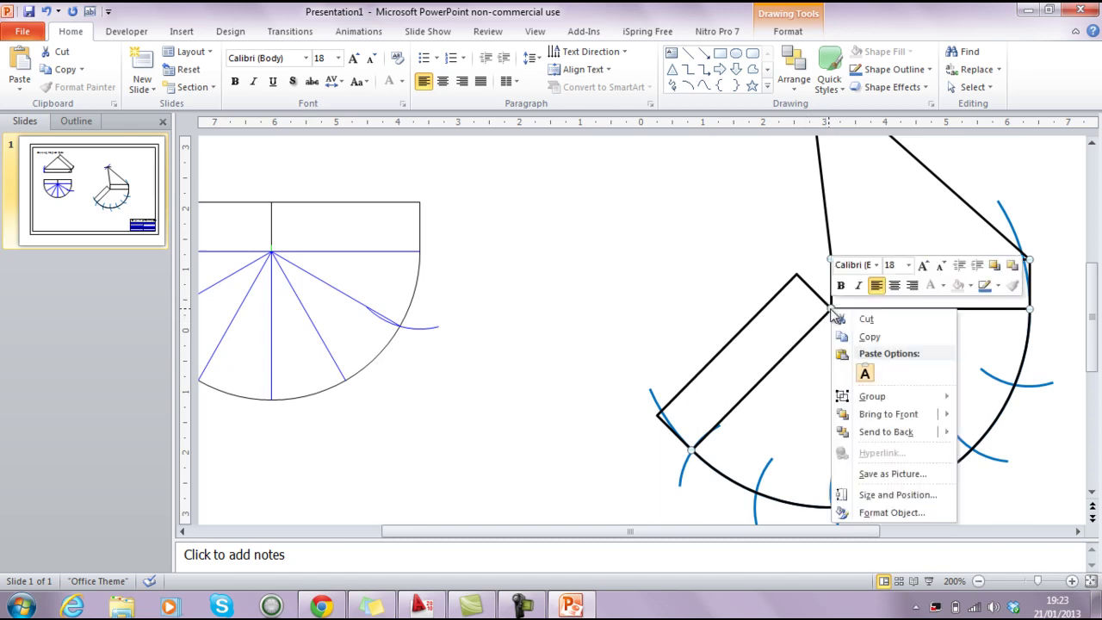
pyautogui.click(881, 513)
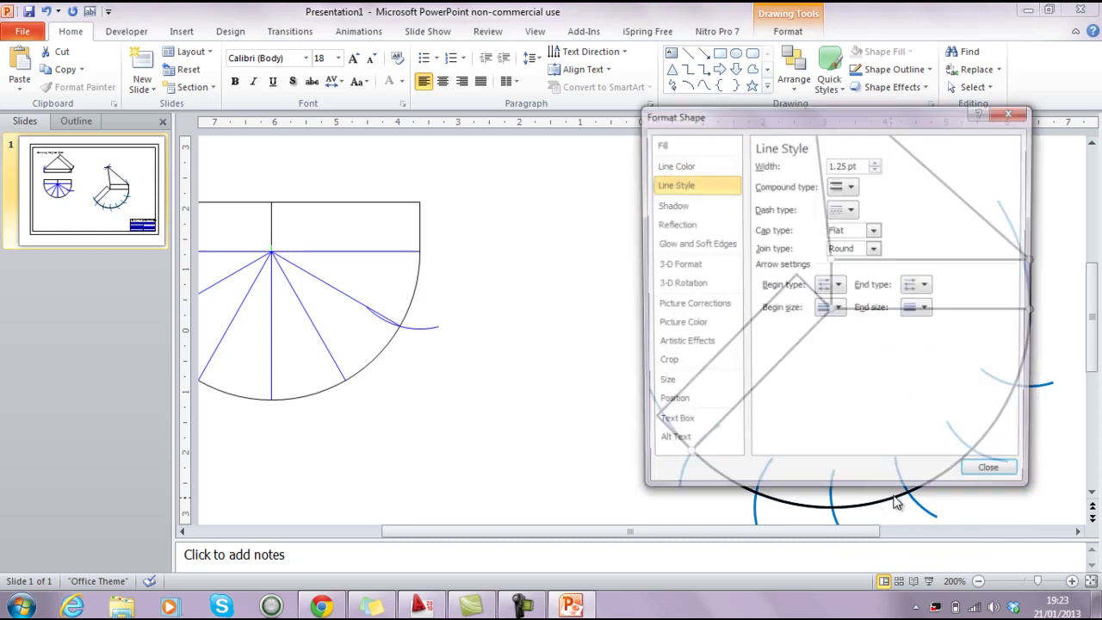
pyautogui.moveTo(847, 117); pyautogui.dragTo(547, 103)
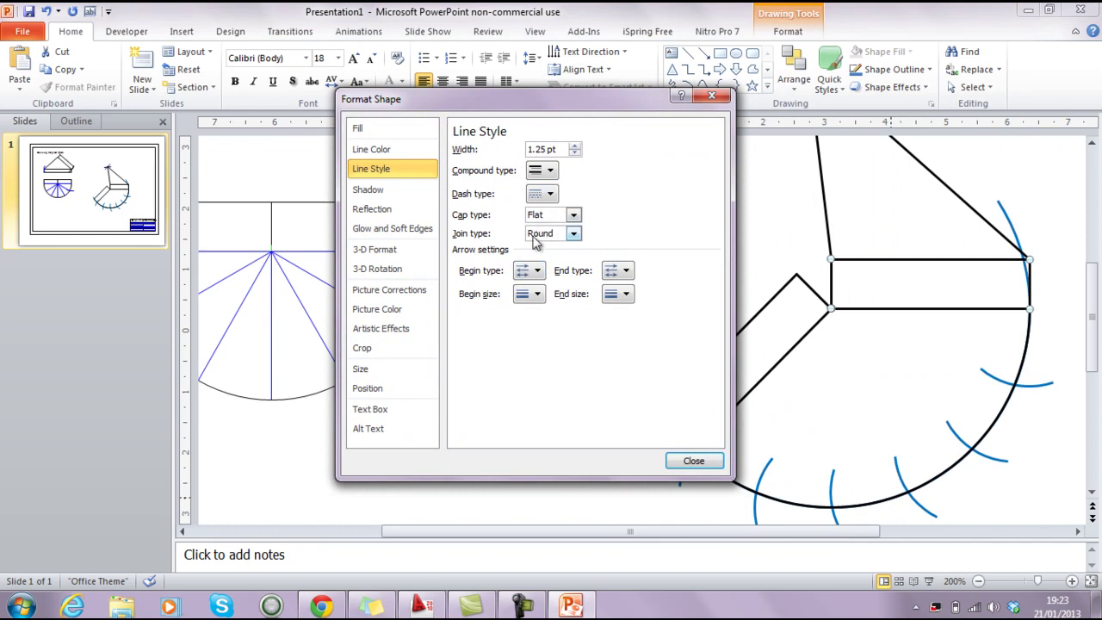
pyautogui.click(542, 198)
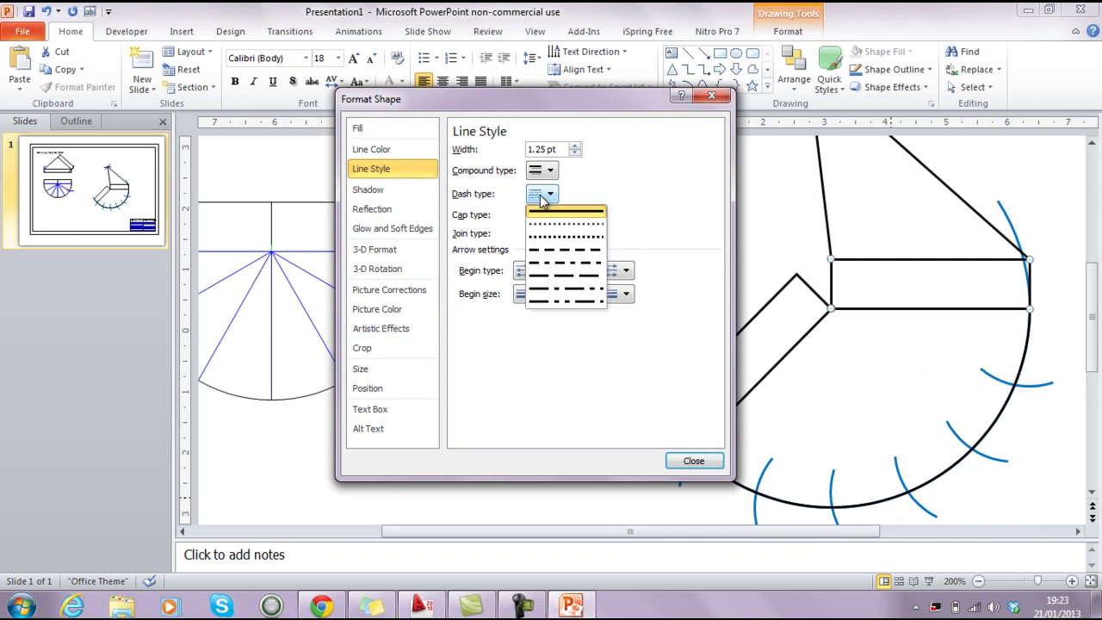
pyautogui.click(576, 300)
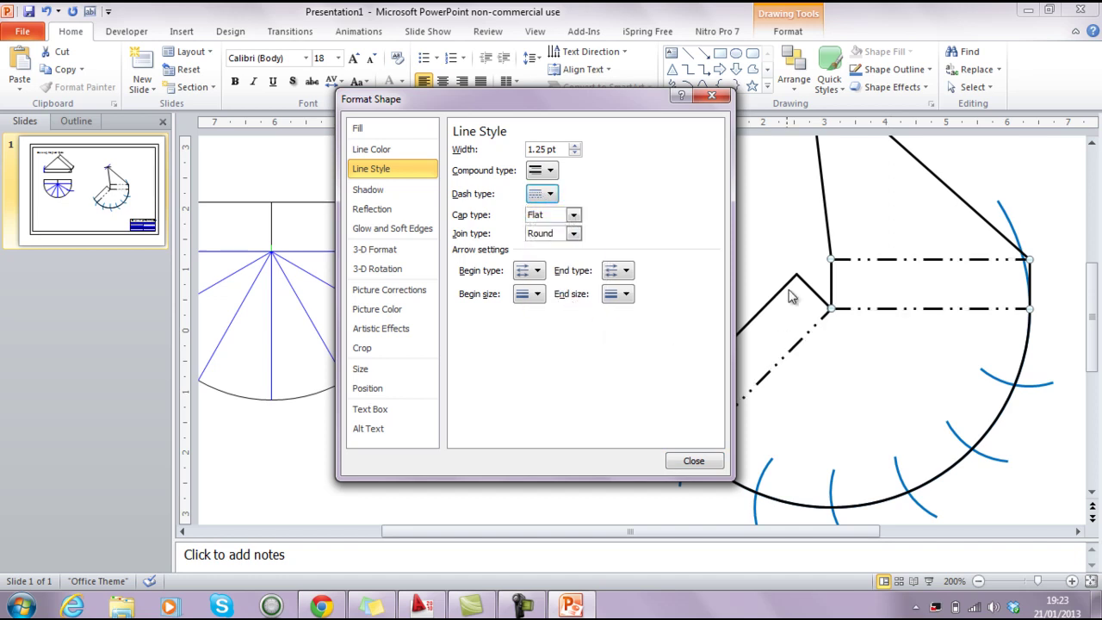
pyautogui.click(400, 149)
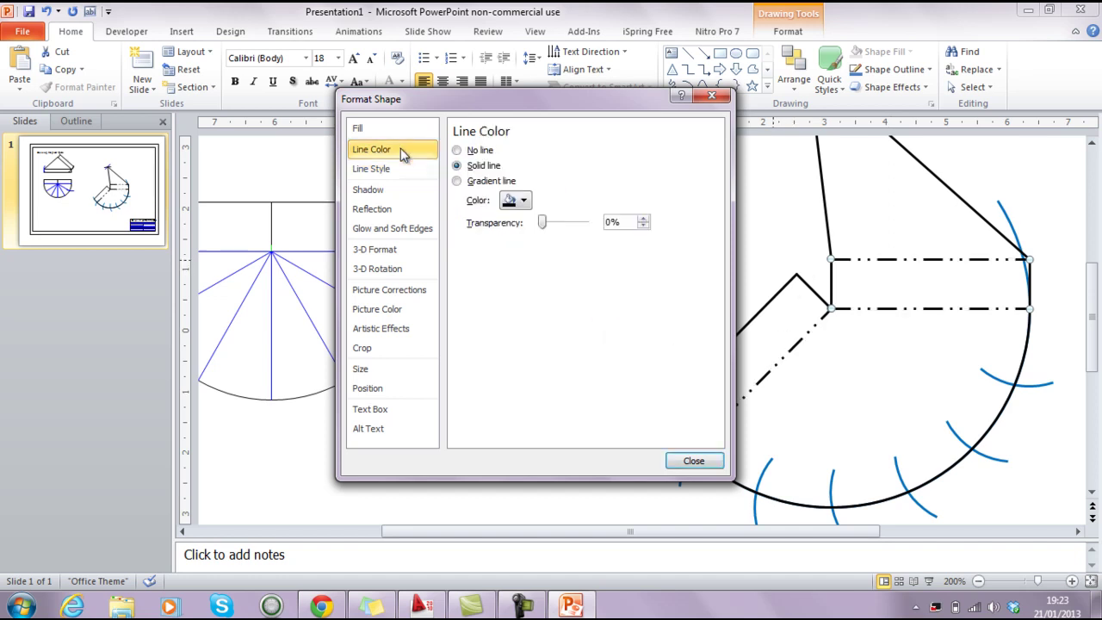
pyautogui.click(514, 200)
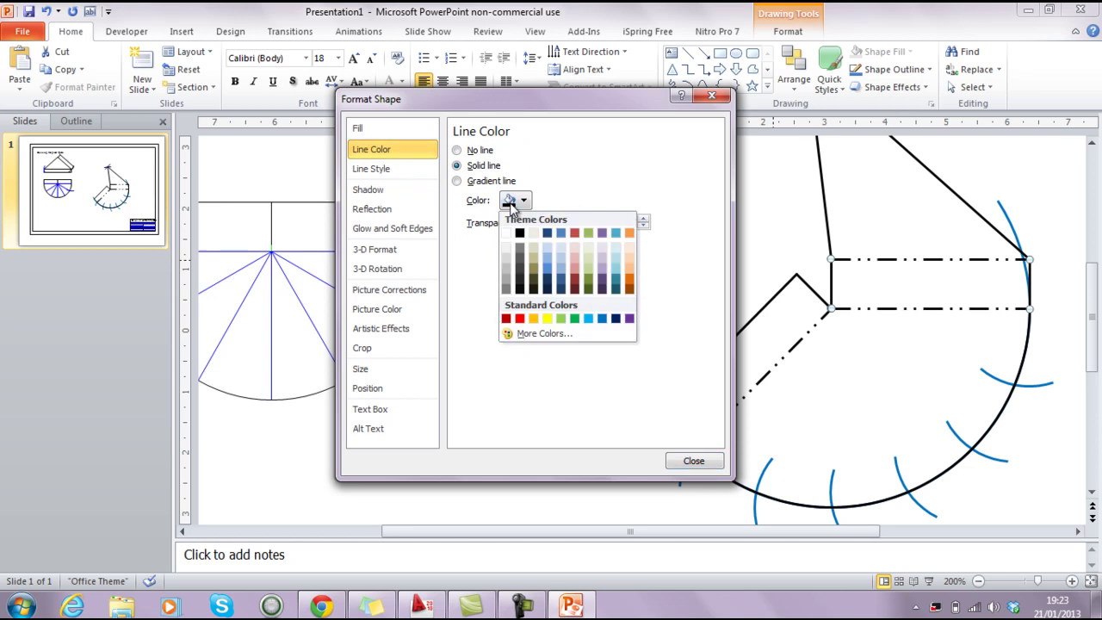
pyautogui.click(575, 319)
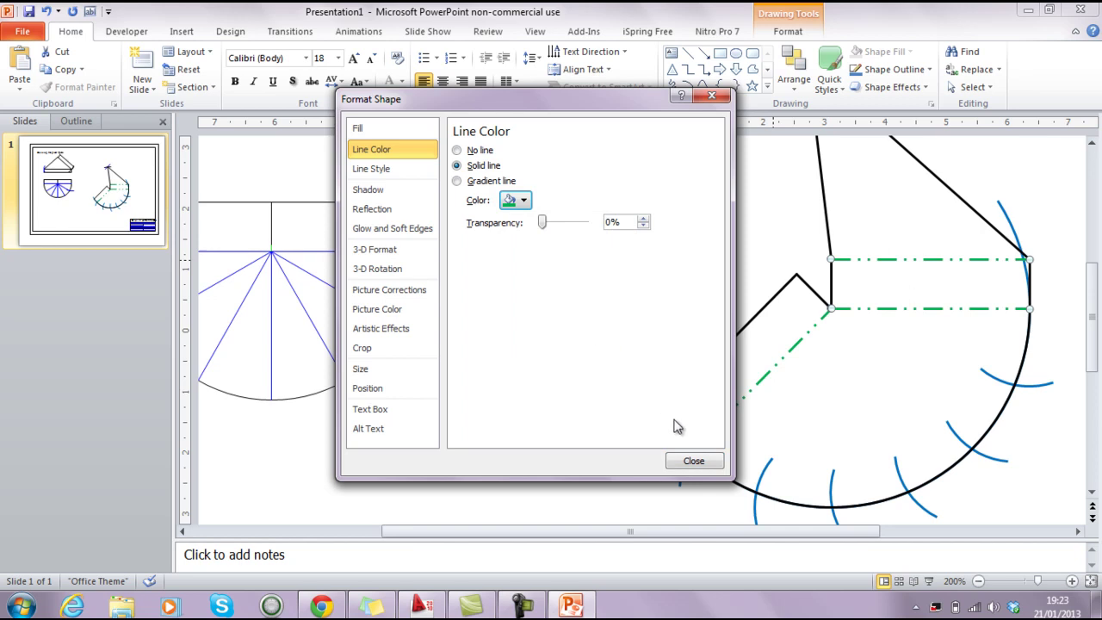
pyautogui.click(693, 461)
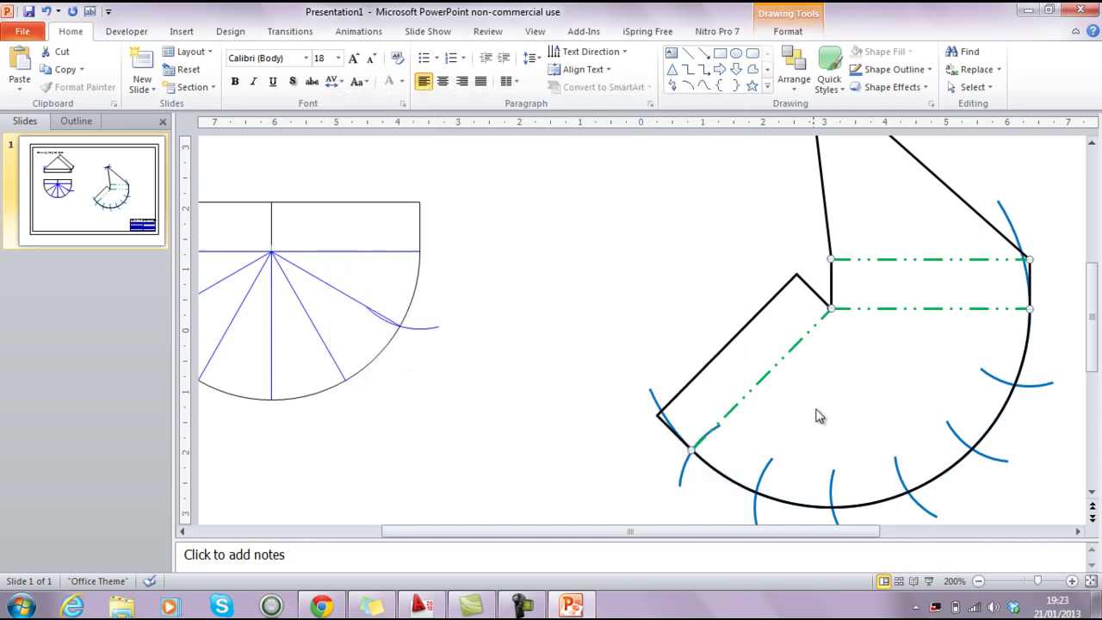
pyautogui.click(820, 413)
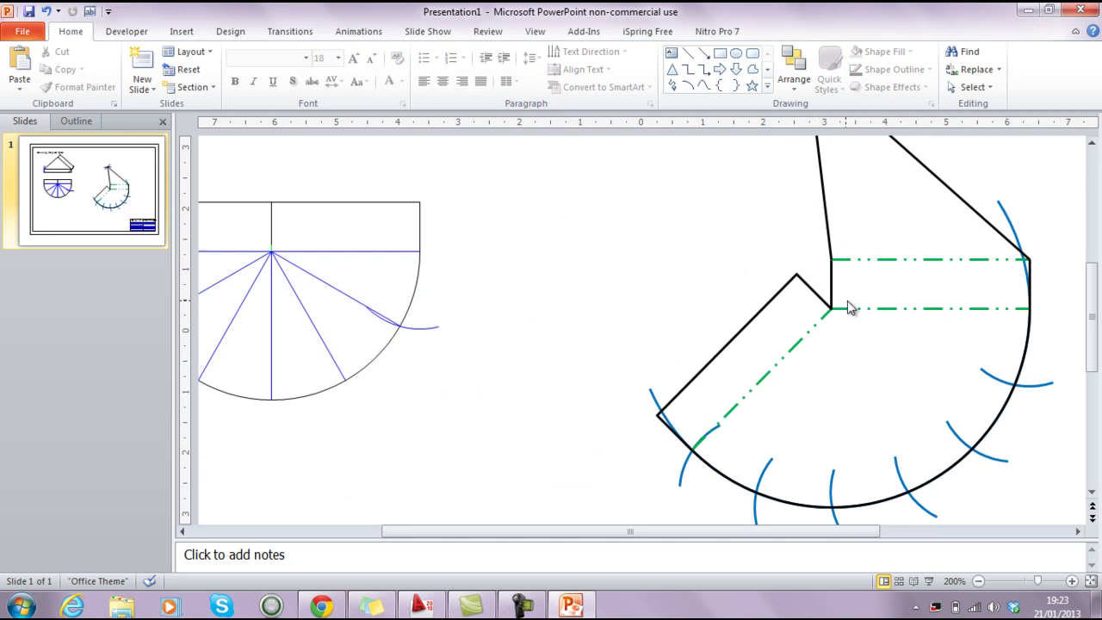
# Zoom out to the triangular front view and select its 60,21 dimension line
pyautogui.click(906, 258)
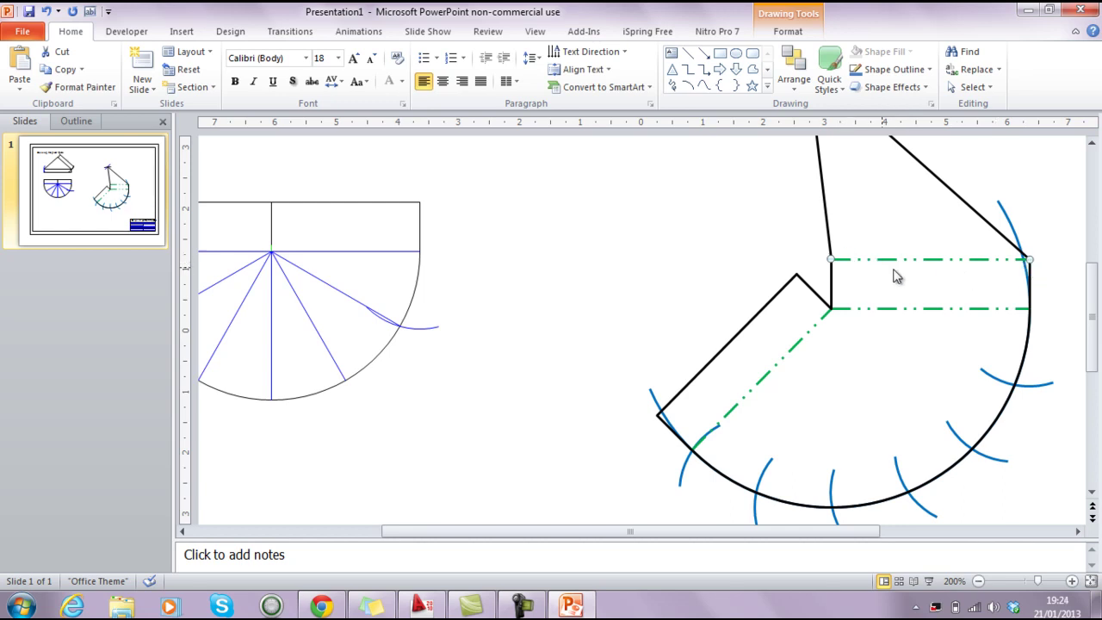
pyautogui.click(593, 348)
pyautogui.scroll(-5, 592, 346)
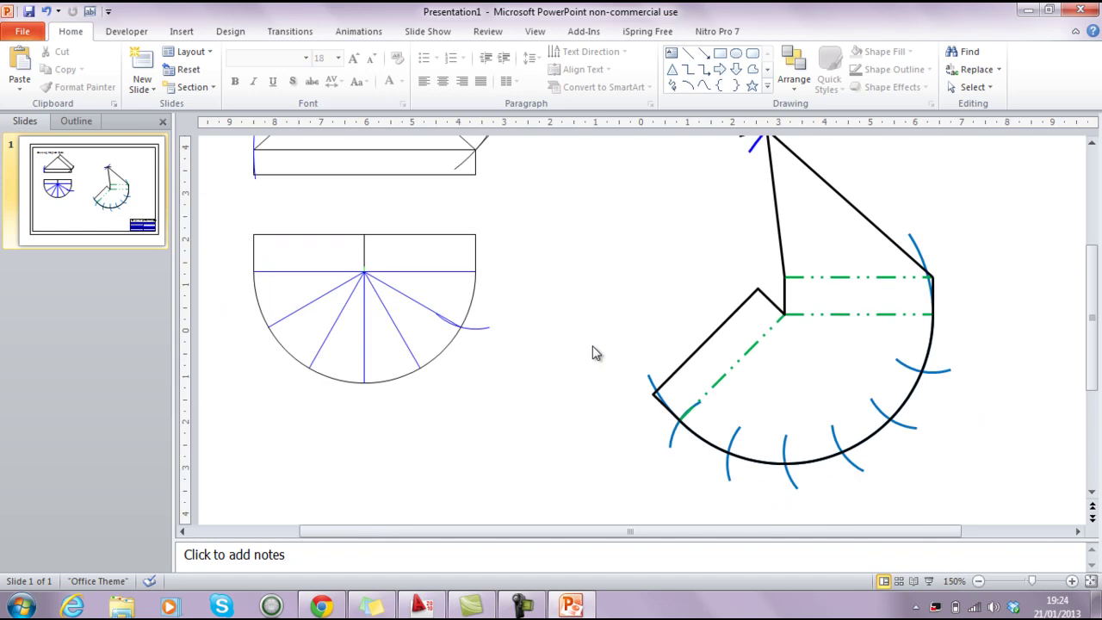
pyautogui.scroll(3, 575, 349)
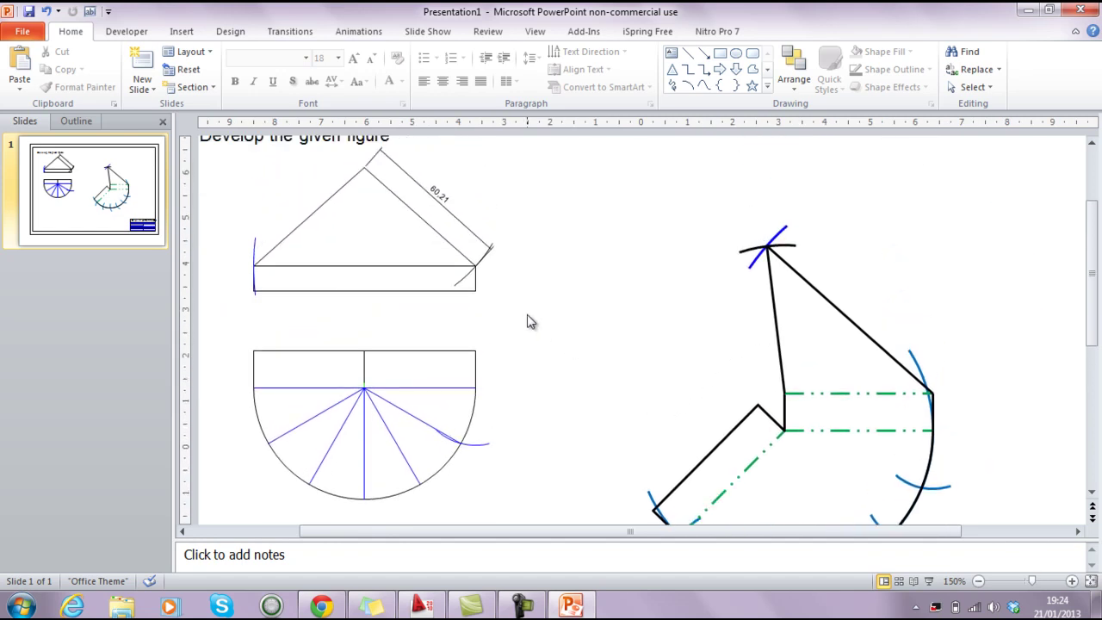
pyautogui.scroll(1, 513, 306)
pyautogui.click(476, 255)
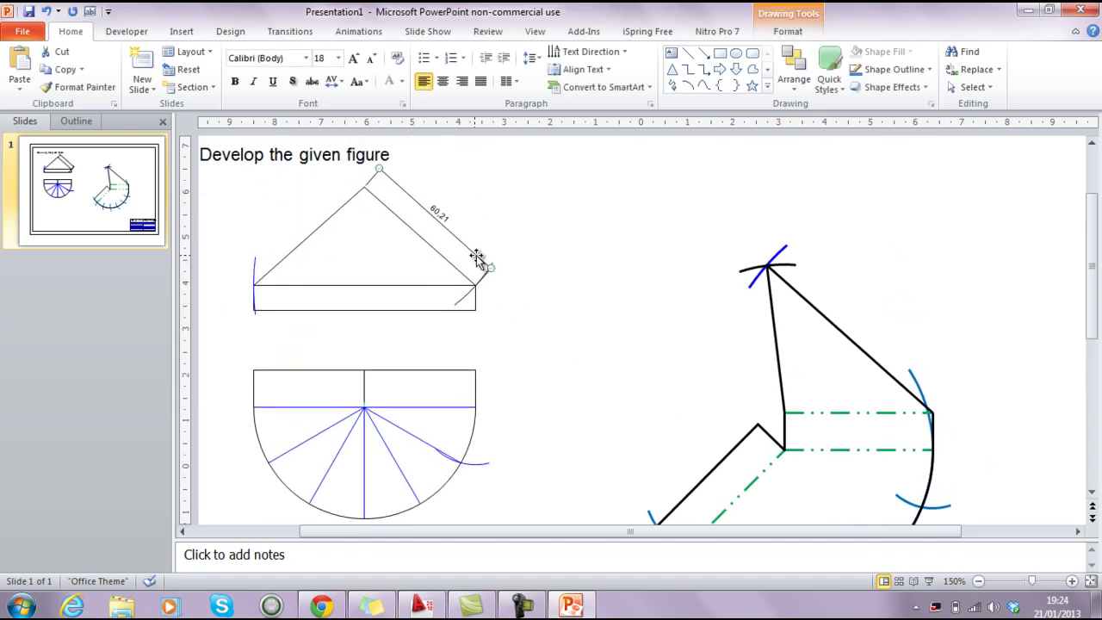
# Select the 60,21 dimension line with its short extension line and open Format Shape
pyautogui.scroll(5, 476, 257)
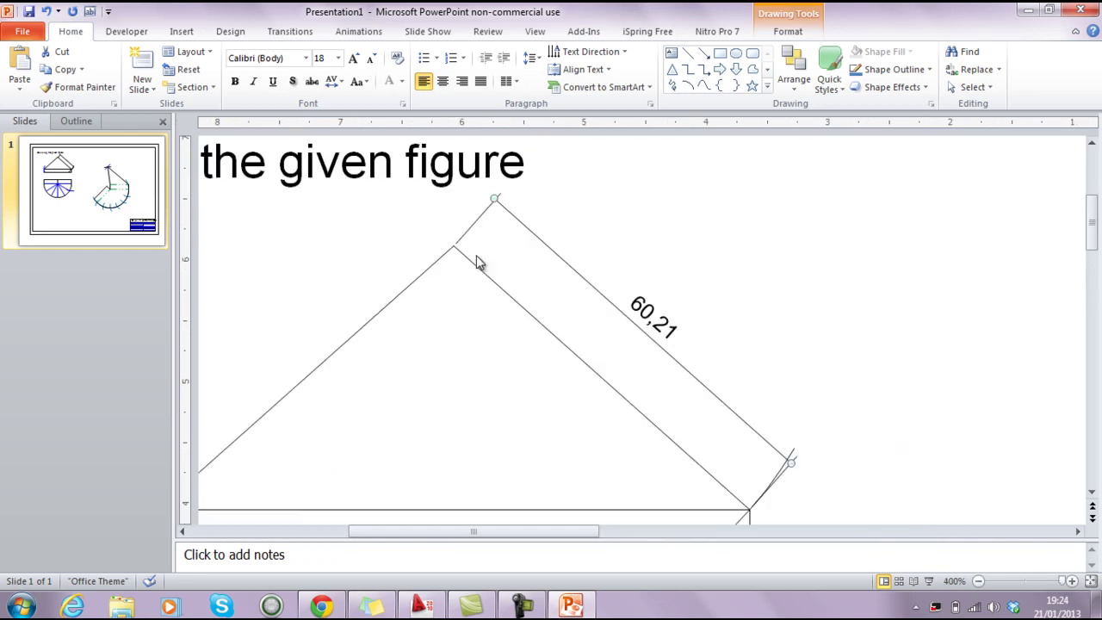
pyautogui.click(780, 469)
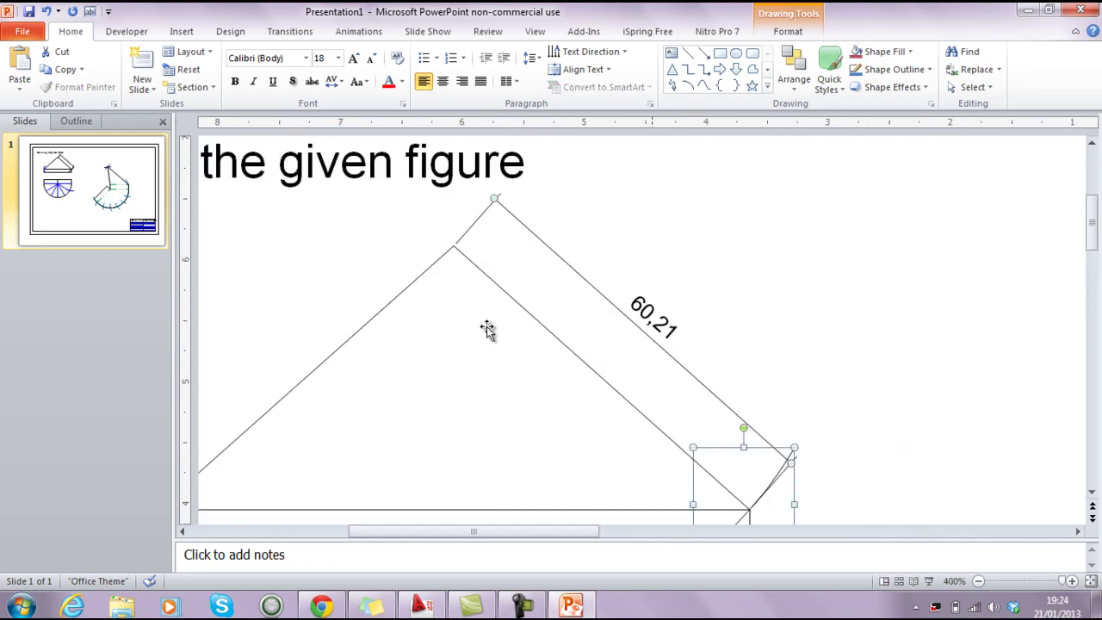
pyautogui.keyDown('shift'); pyautogui.click(476, 228); pyautogui.keyUp('shift')
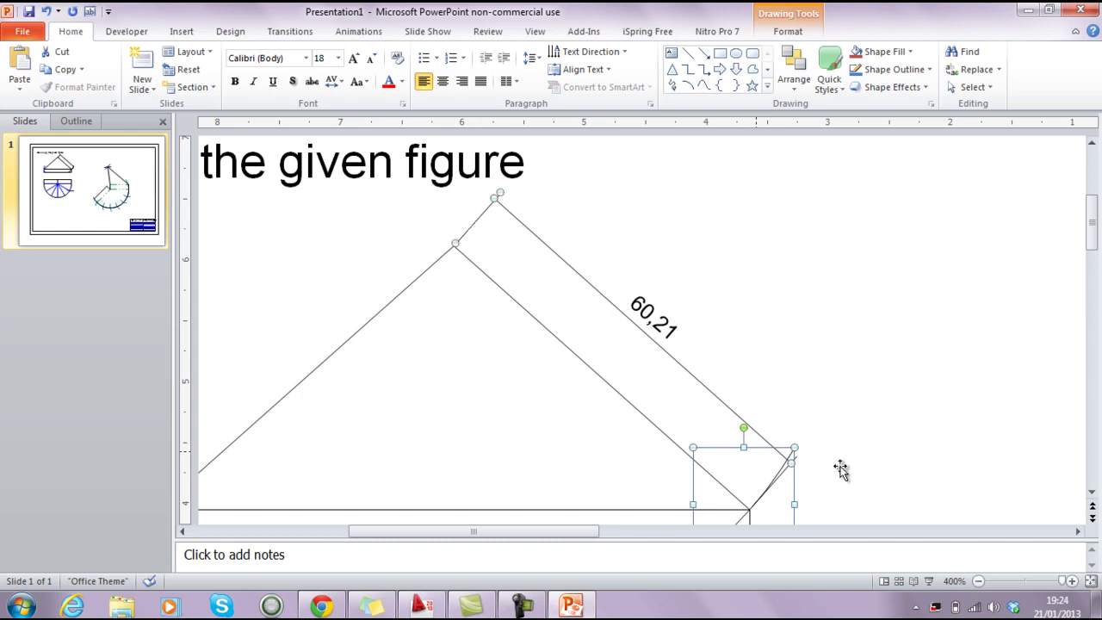
pyautogui.click(878, 452)
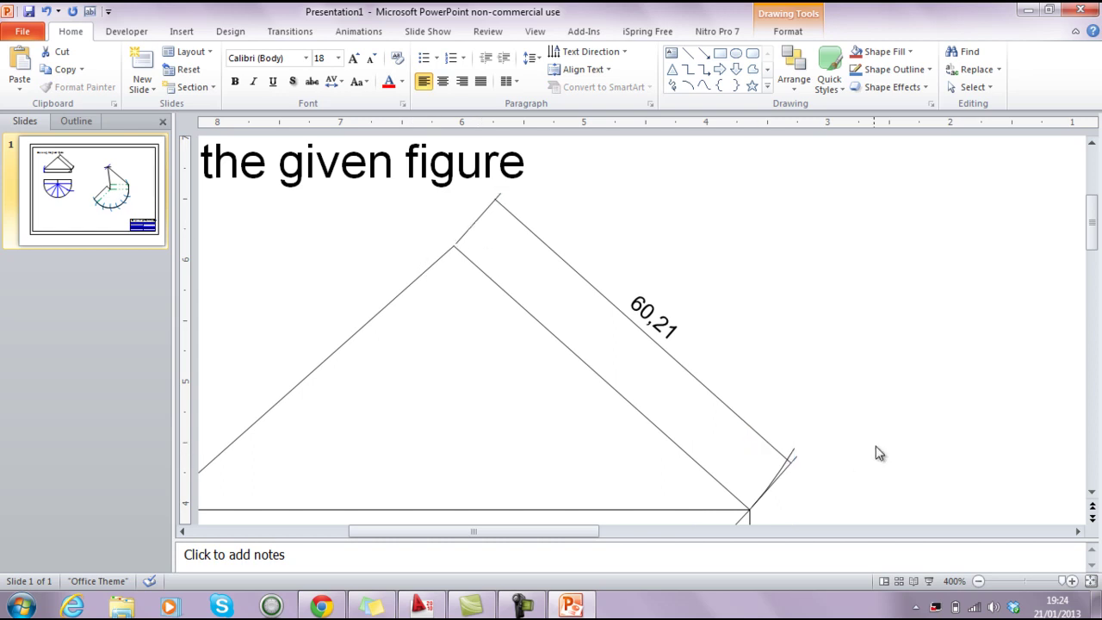
pyautogui.click(796, 461)
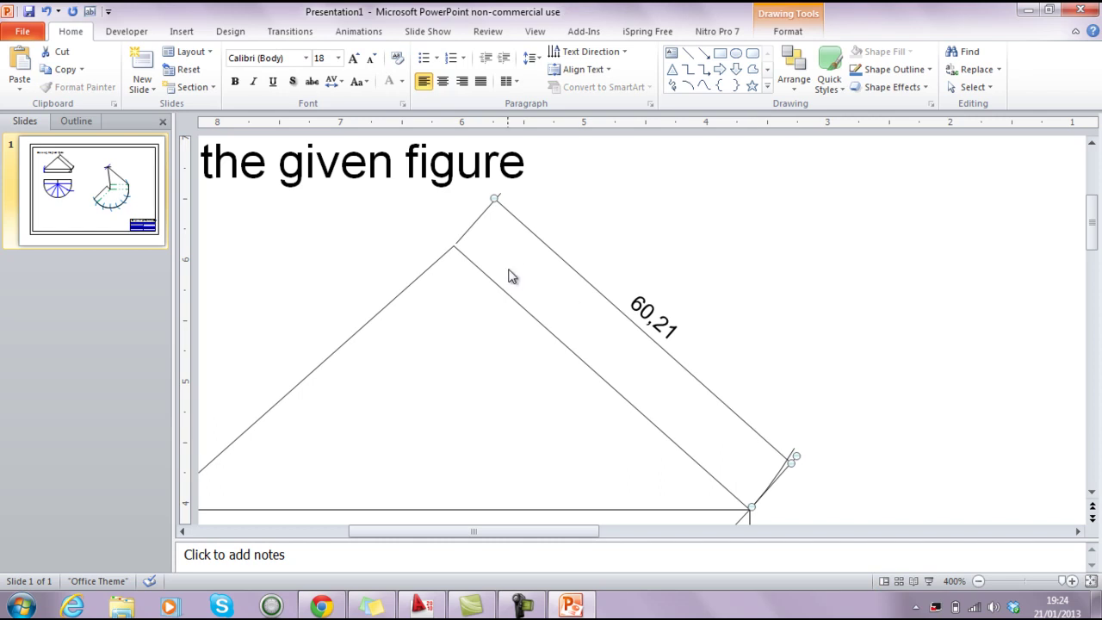
pyautogui.keyDown('shift'); pyautogui.click(475, 219); pyautogui.keyUp('shift')
pyautogui.rightClick(475, 220)
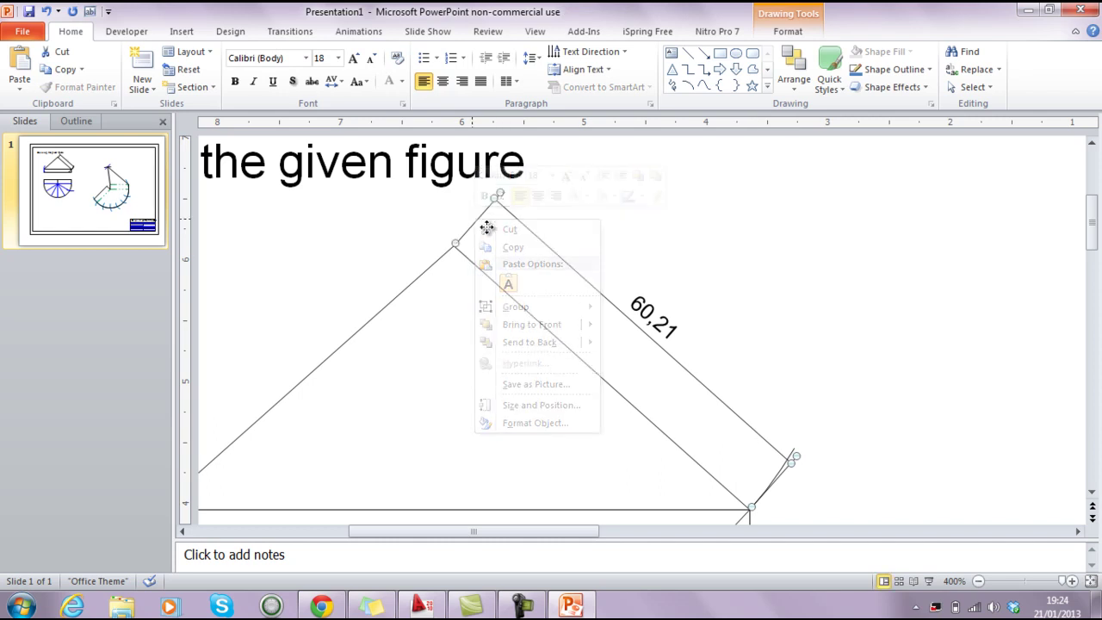
pyautogui.click(536, 424)
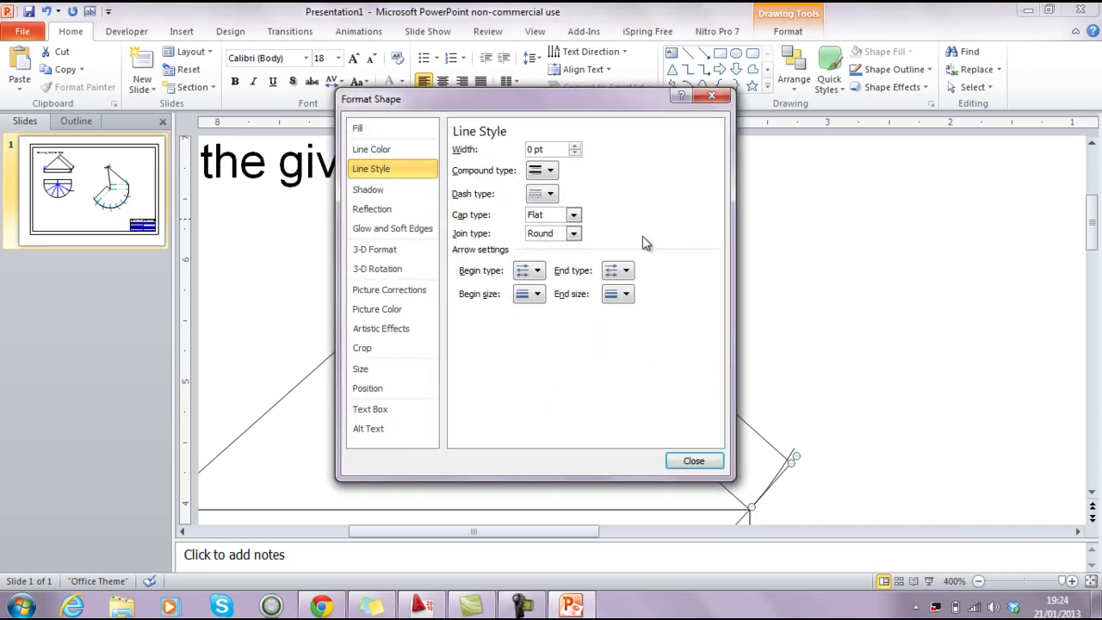
# Set the dimension lines to 1.25 pt width and orange colour
pyautogui.click(574, 145)
pyautogui.click(574, 146)
pyautogui.click(575, 146)
pyautogui.click(574, 145)
pyautogui.click(574, 148)
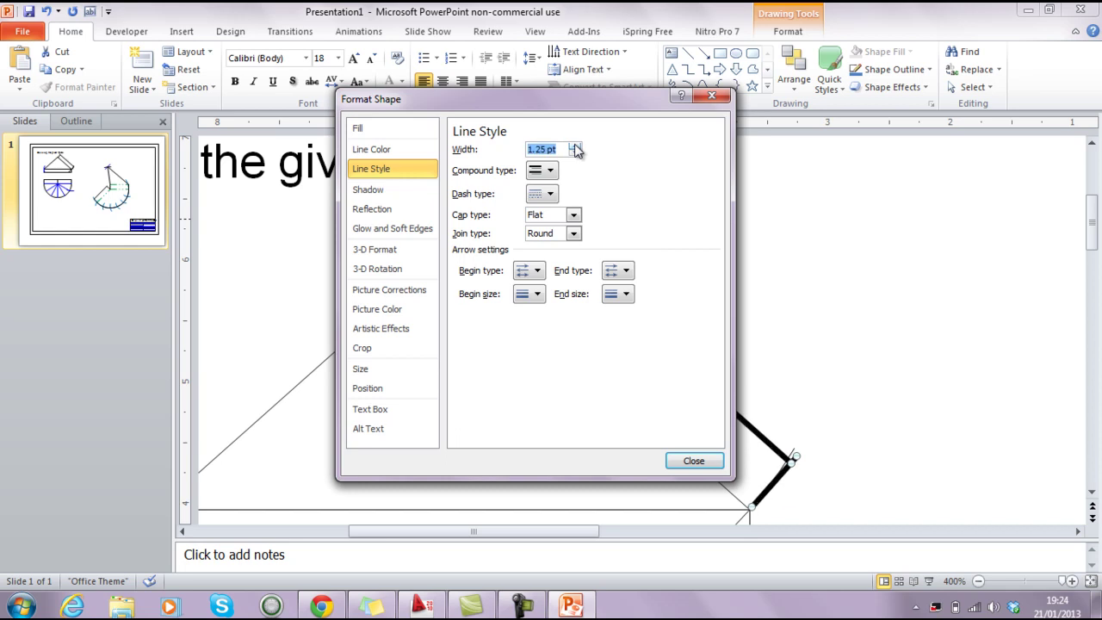
pyautogui.click(381, 149)
pyautogui.click(519, 207)
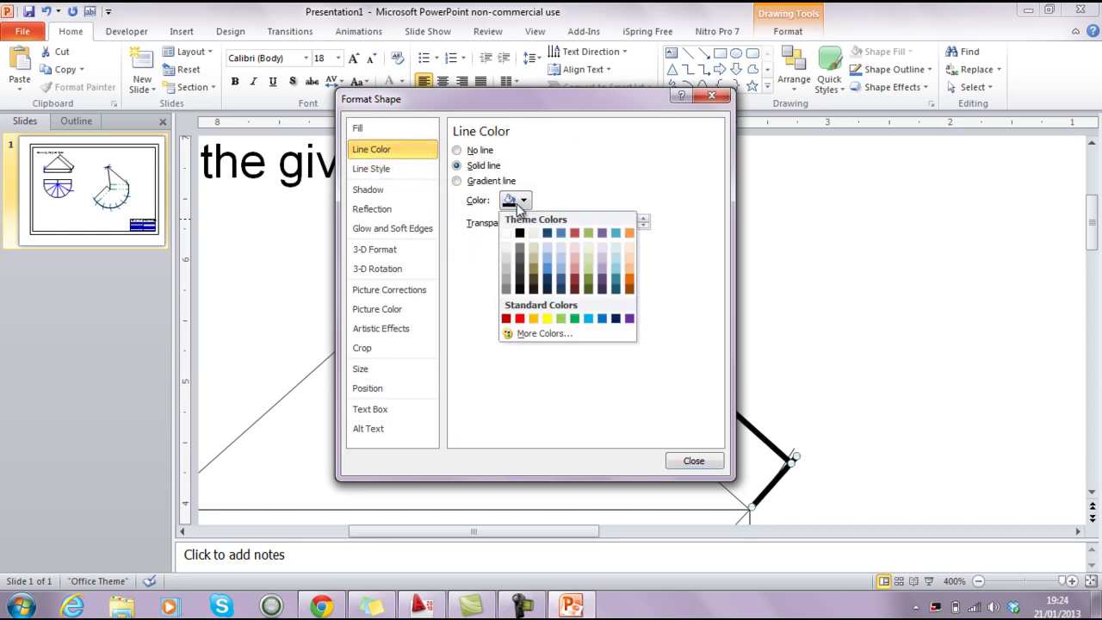
pyautogui.click(629, 284)
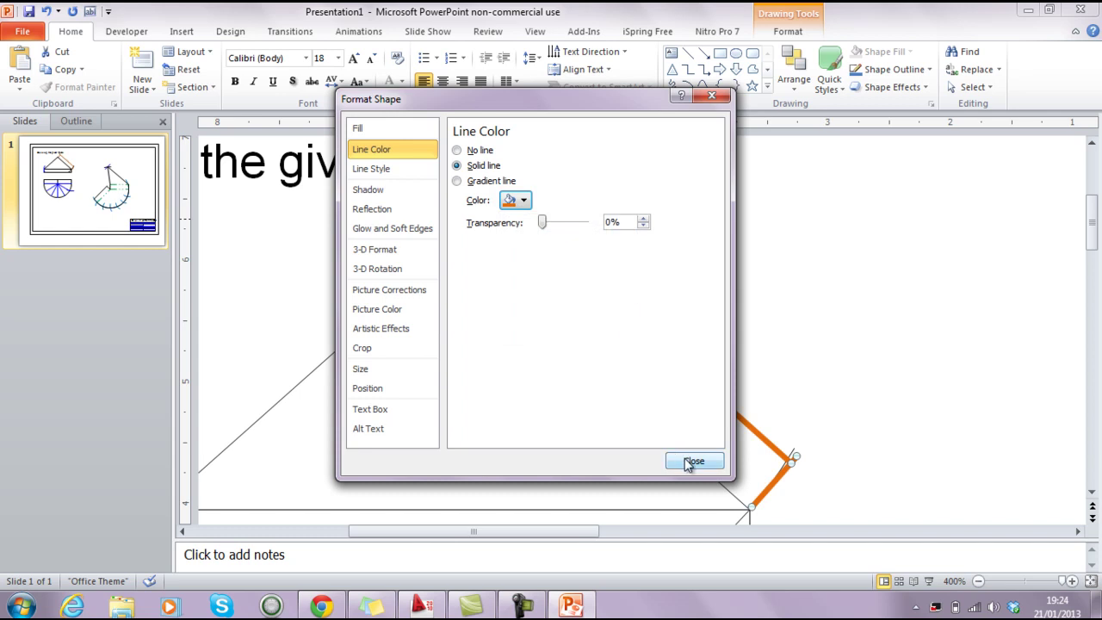
# Give the orange dimension lines Round cap type
pyautogui.click(393, 172)
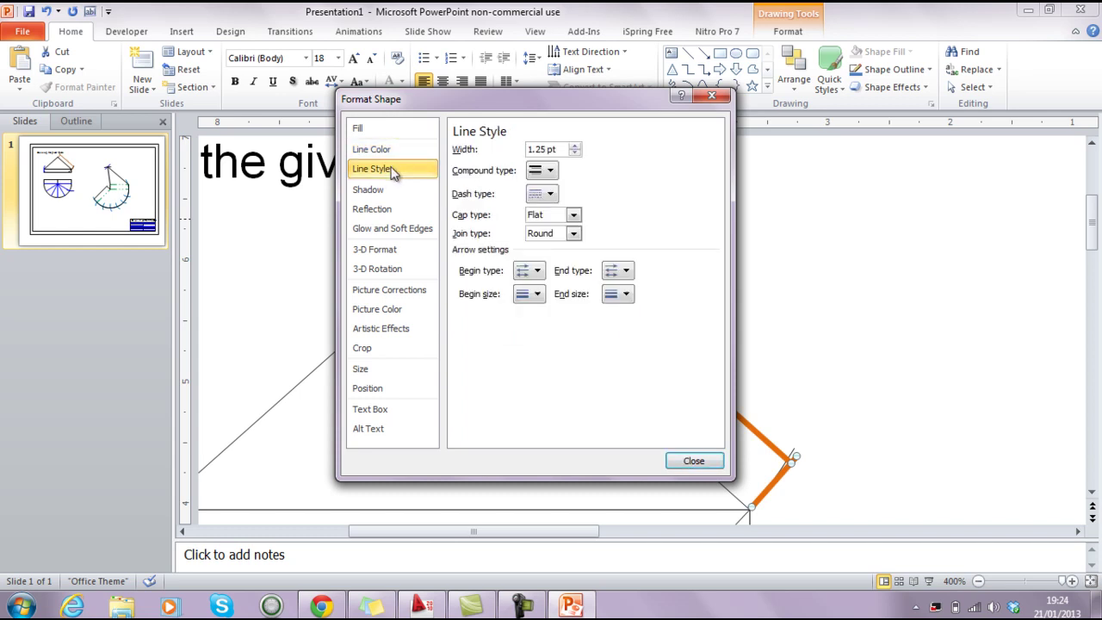
pyautogui.click(574, 214)
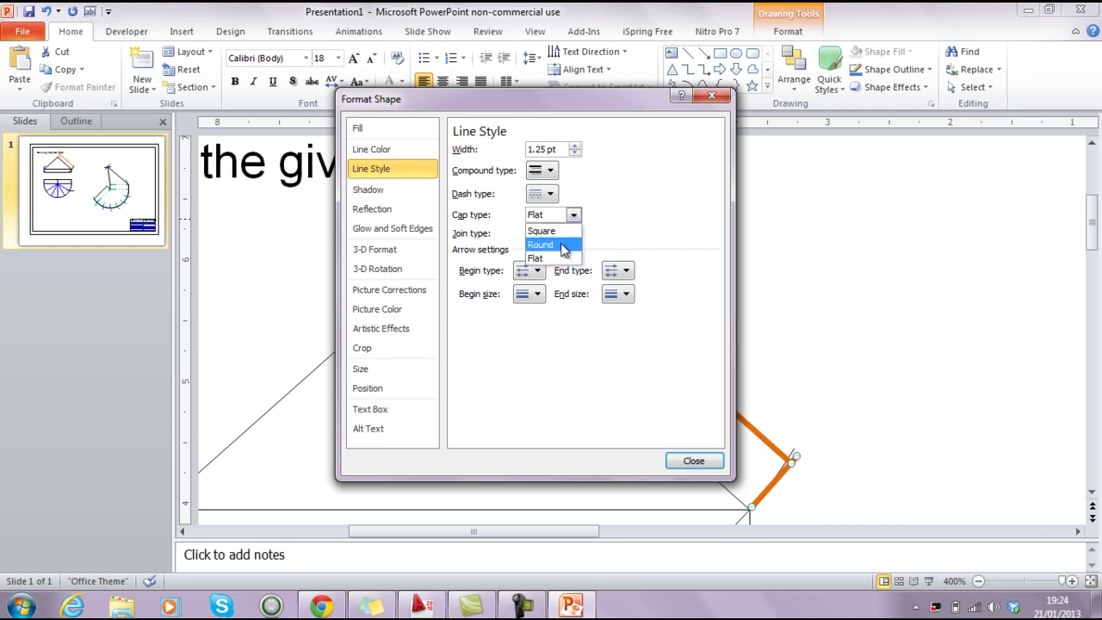
pyautogui.click(540, 244)
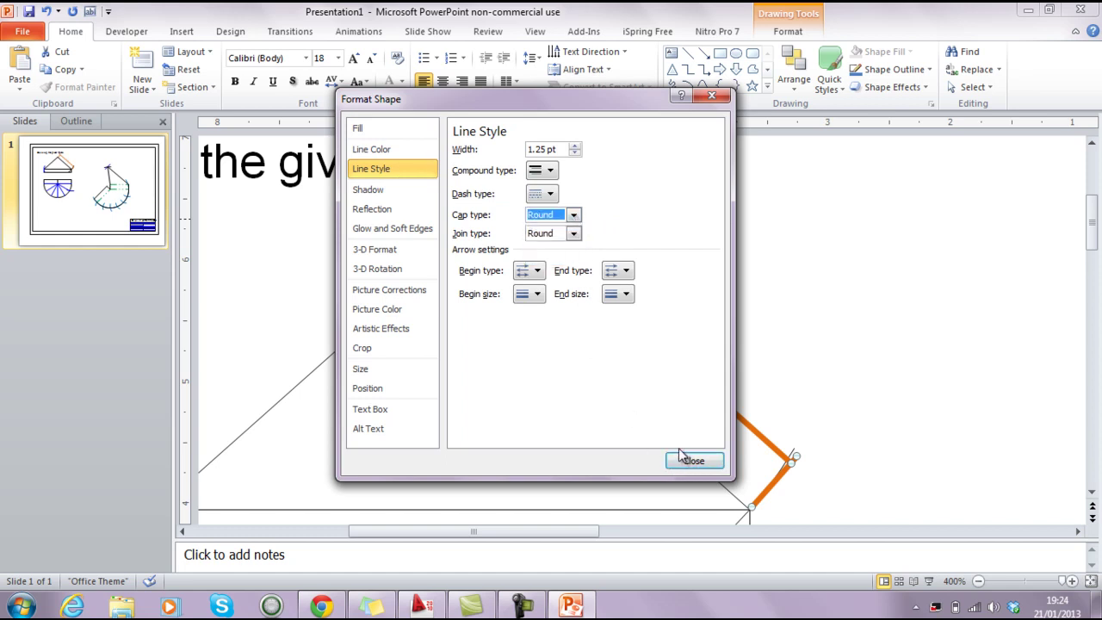
pyautogui.click(704, 462)
pyautogui.click(871, 492)
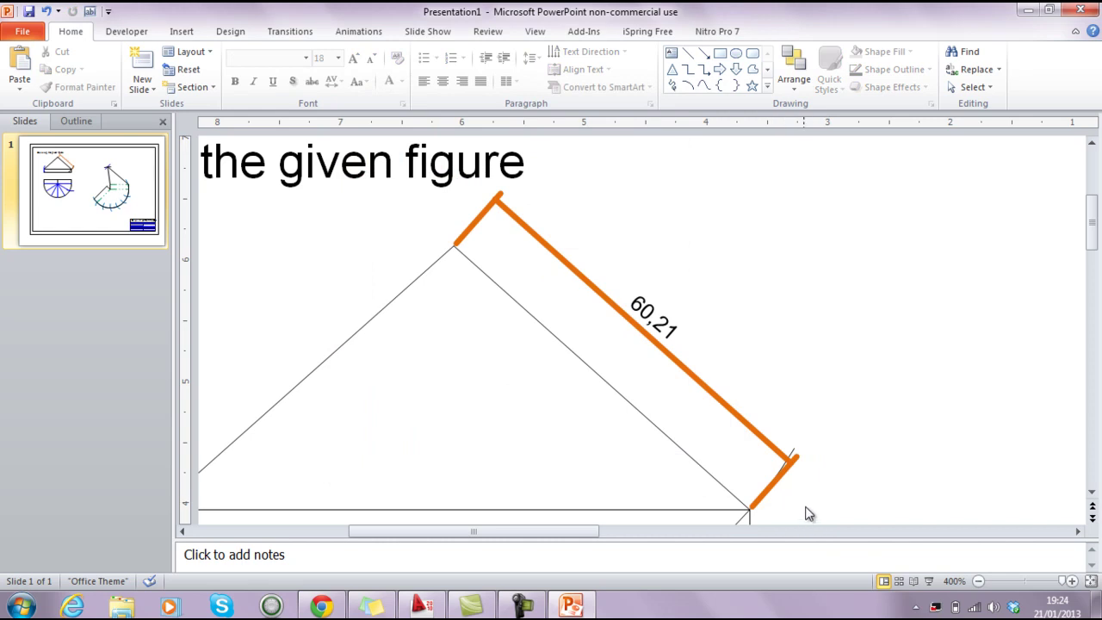
# Add Arrow heads to both the begin and end of the orange dimension line
pyautogui.click(748, 427)
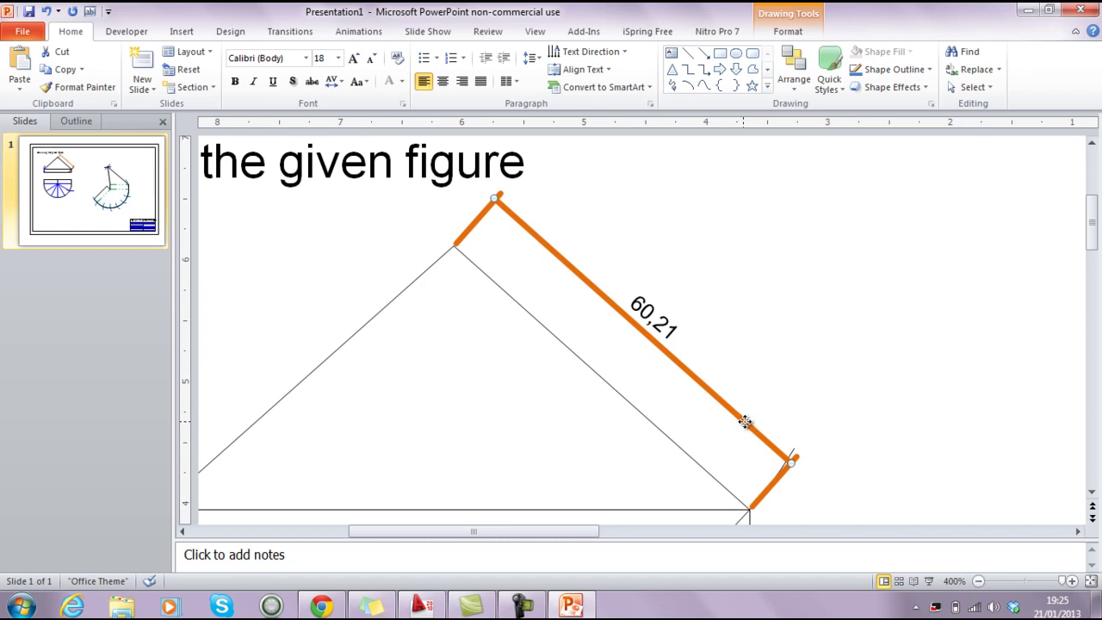
pyautogui.rightClick(745, 422)
pyautogui.click(781, 415)
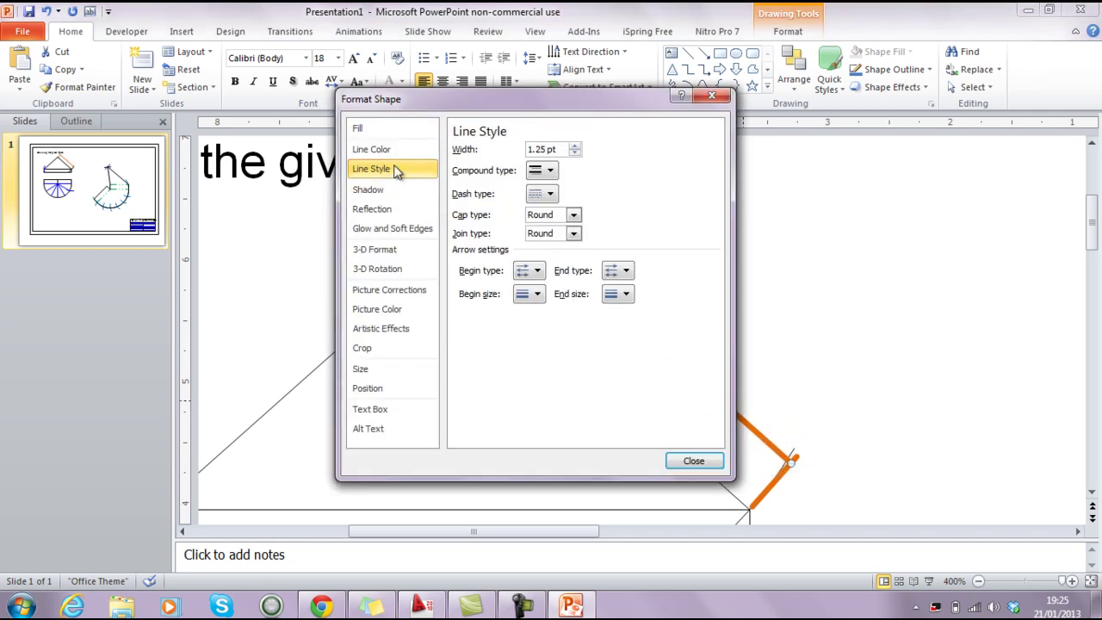
pyautogui.moveTo(622, 109); pyautogui.dragTo(391, 89)
pyautogui.click(306, 251)
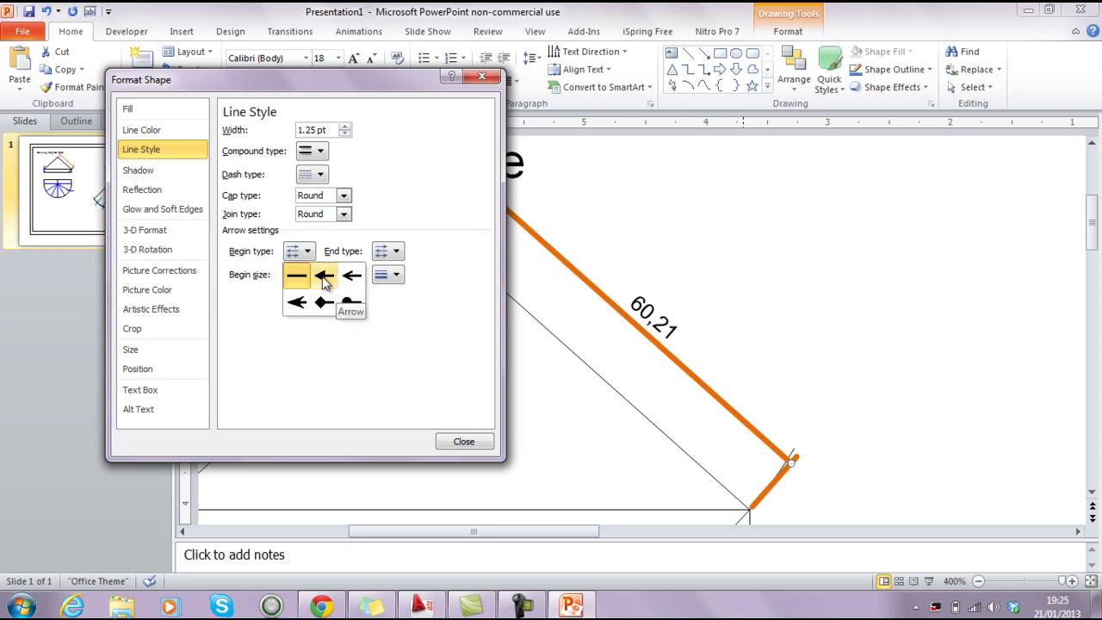
pyautogui.click(324, 277)
pyautogui.click(388, 257)
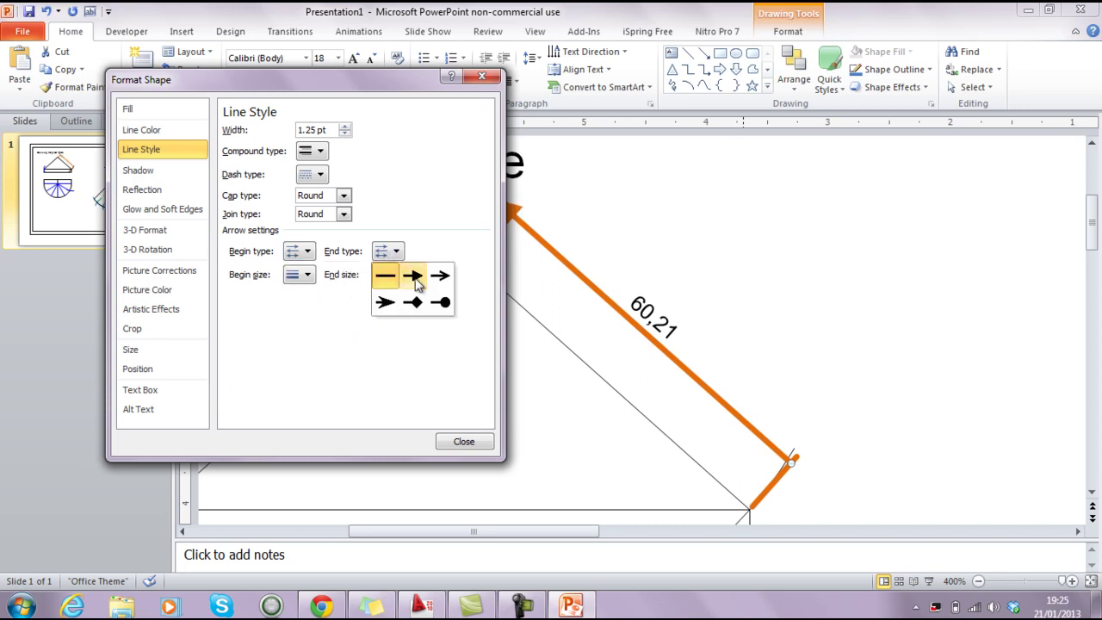
pyautogui.click(413, 276)
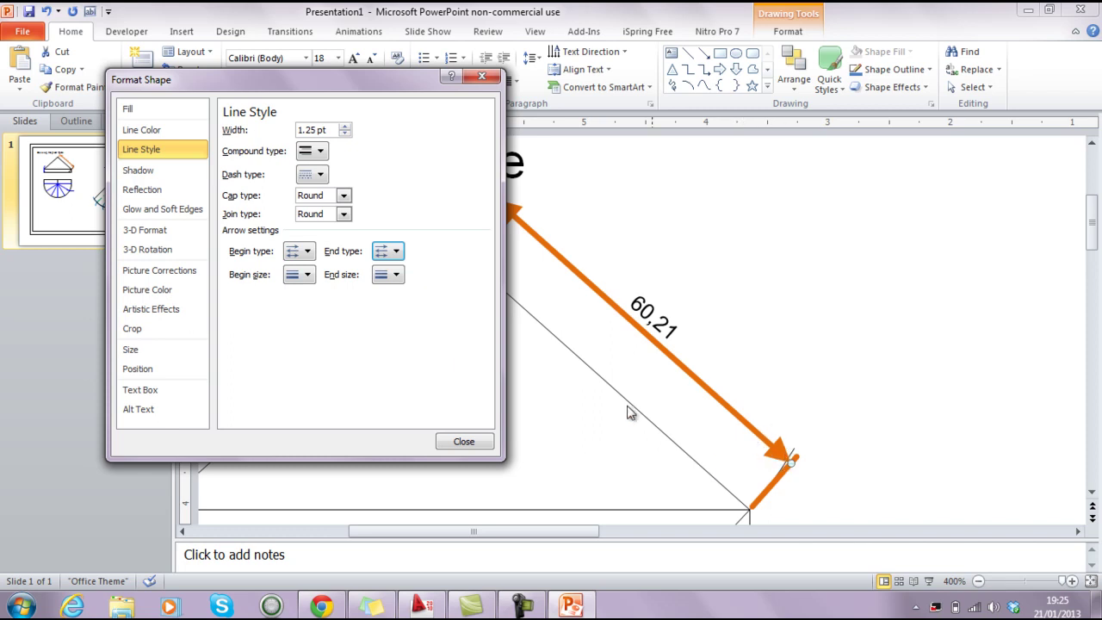
# Set both the begin and end arrowheads to the medium size 2
pyautogui.click(389, 277)
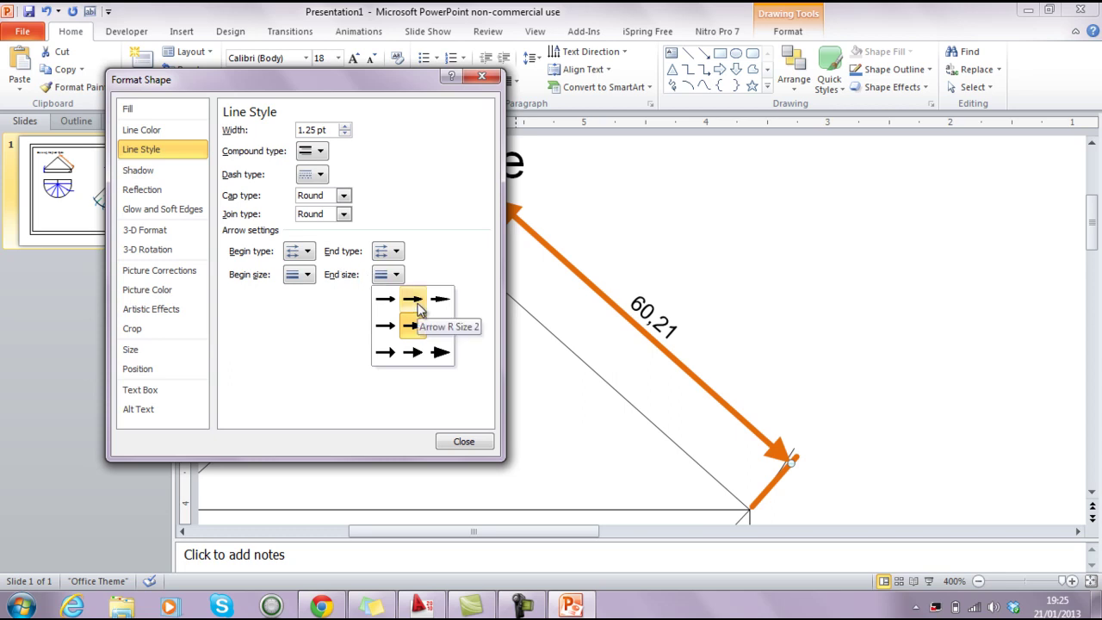
pyautogui.click(414, 302)
pyautogui.click(307, 278)
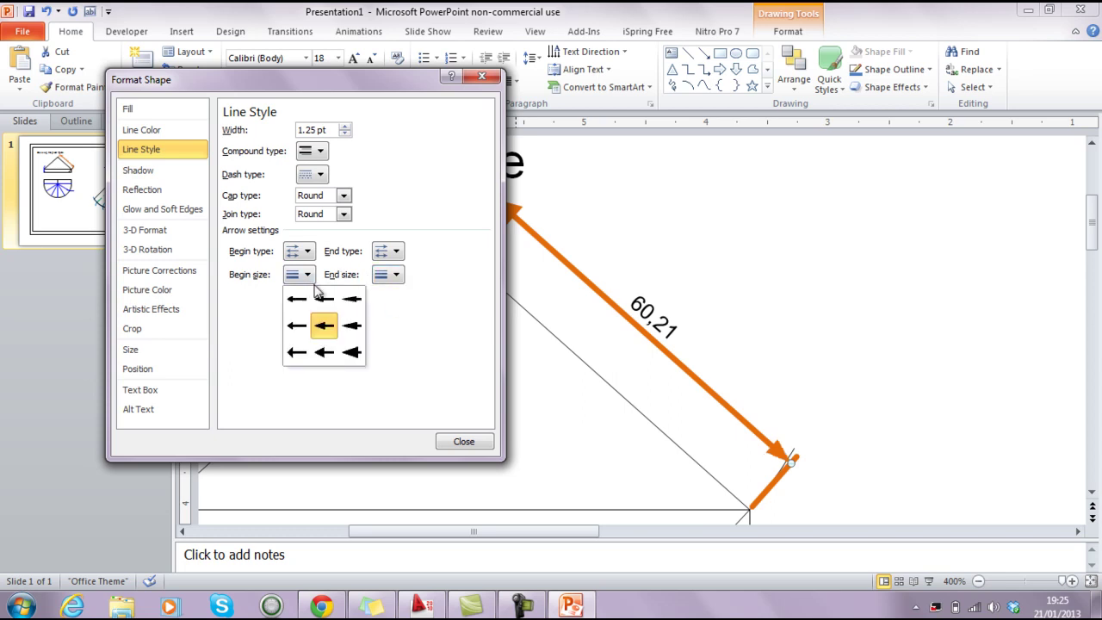
pyautogui.click(328, 307)
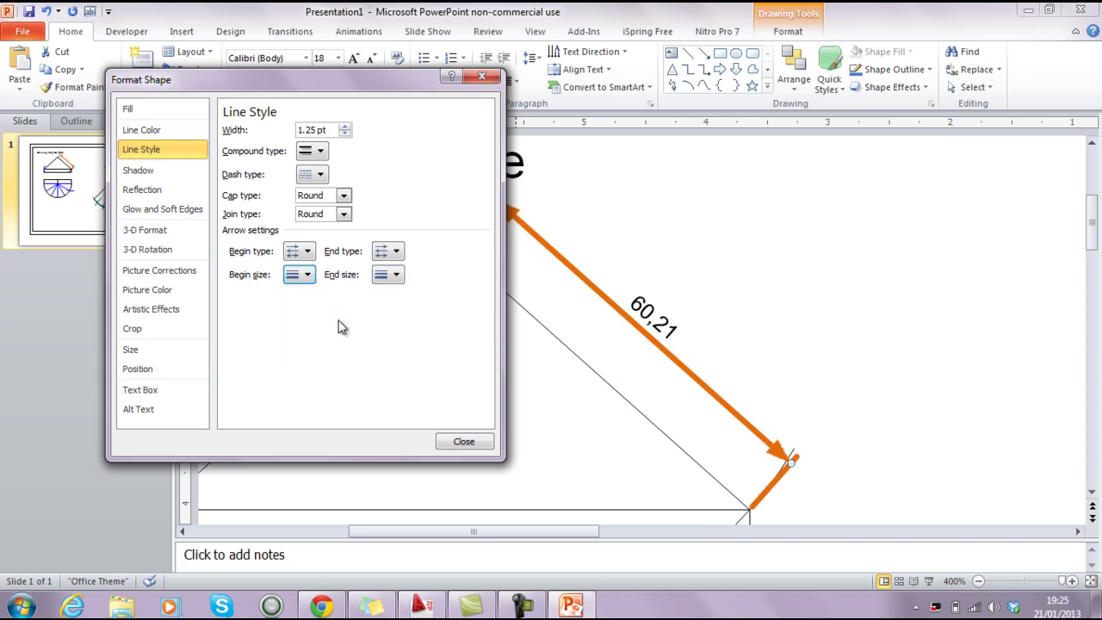
pyautogui.click(462, 443)
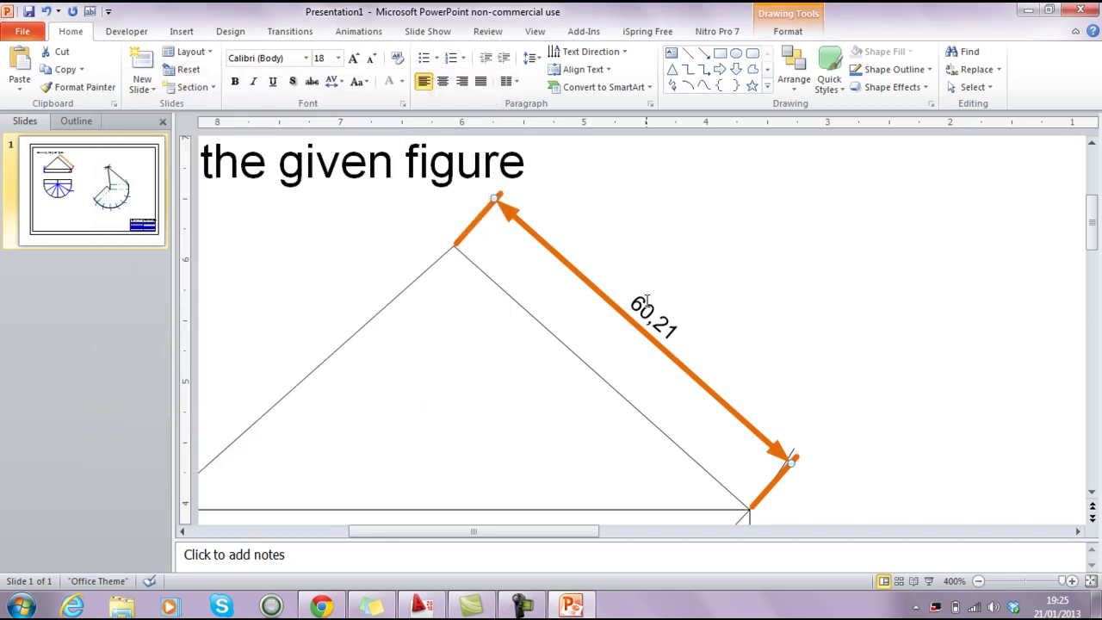
# Select the whole 60,21 label box and set its font colour to orange
pyautogui.click(646, 311)
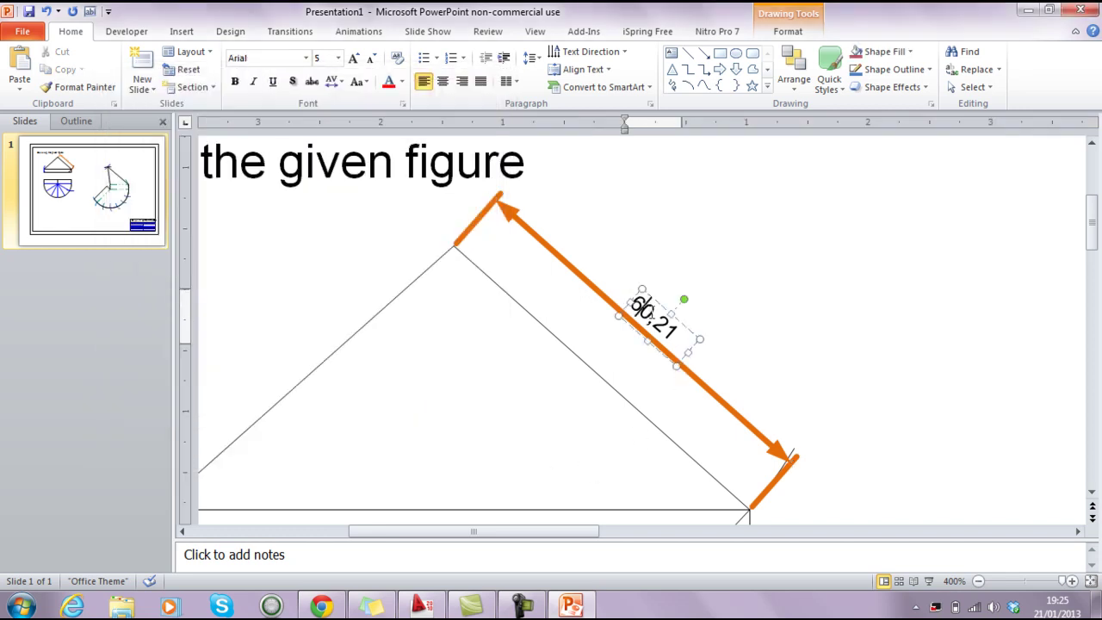
pyautogui.click(677, 342)
pyautogui.click(677, 342)
pyautogui.moveTo(677, 338); pyautogui.dragTo(647, 308)
pyautogui.click(650, 303)
pyautogui.click(652, 302)
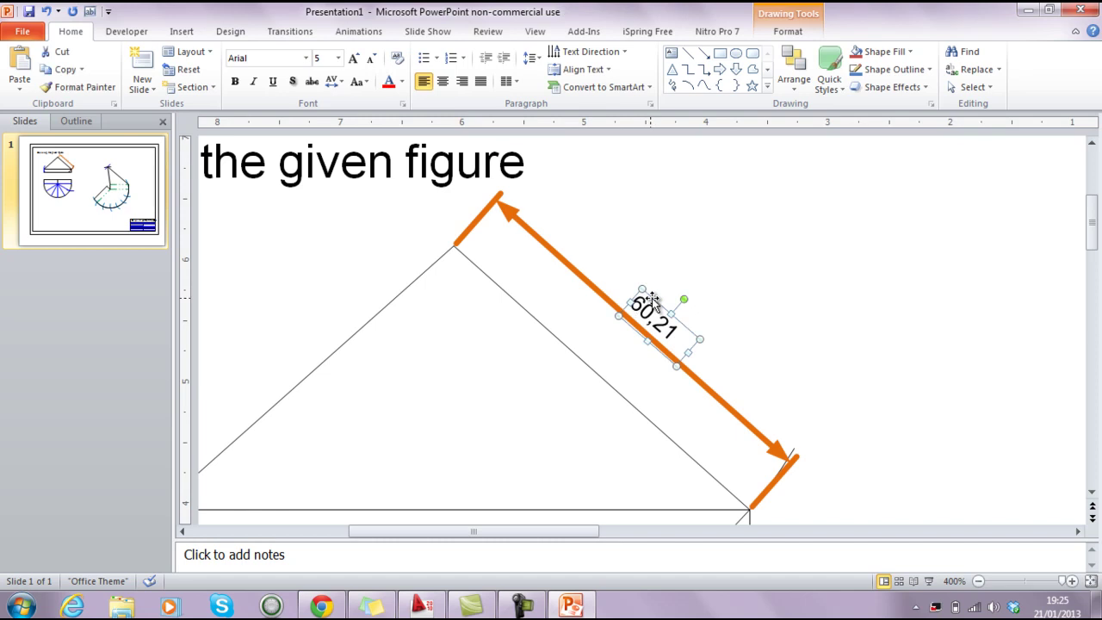
pyautogui.click(388, 85)
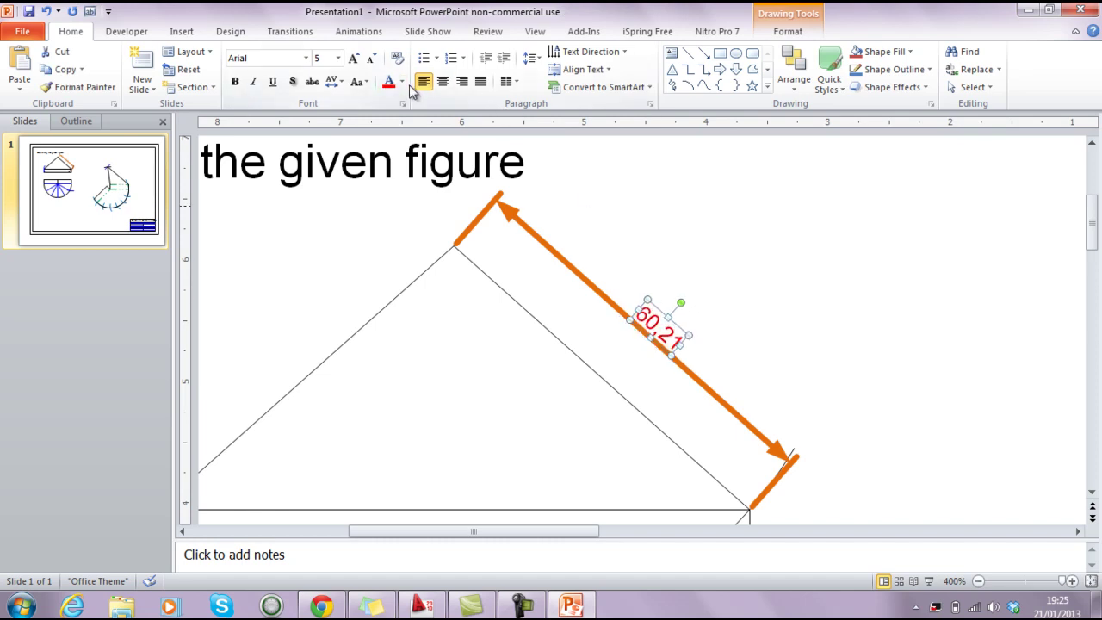
pyautogui.click(402, 81)
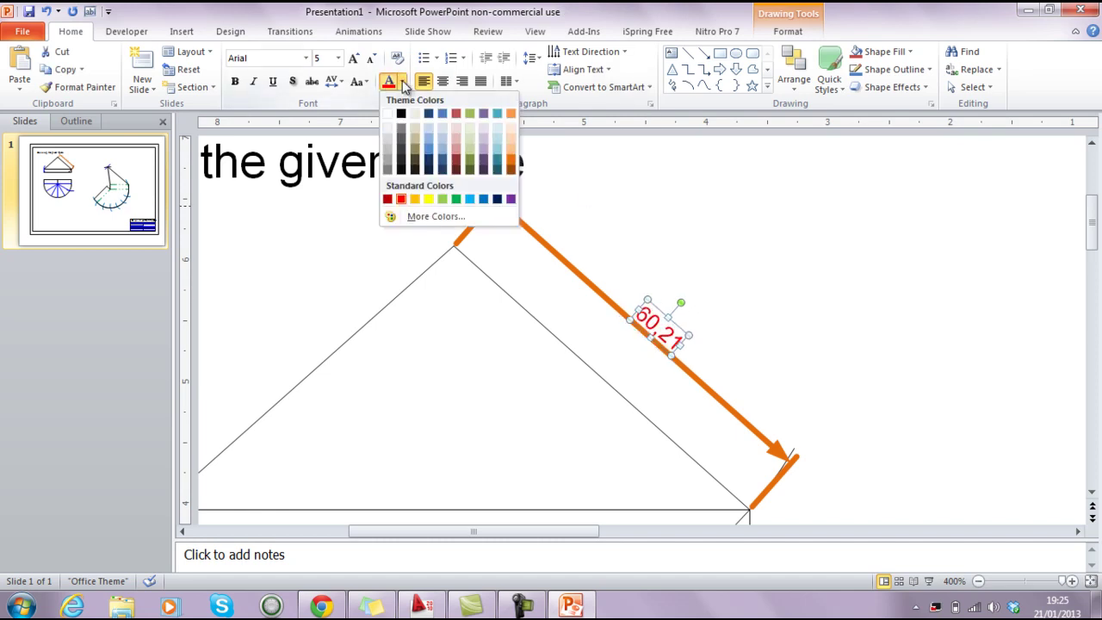
pyautogui.click(511, 164)
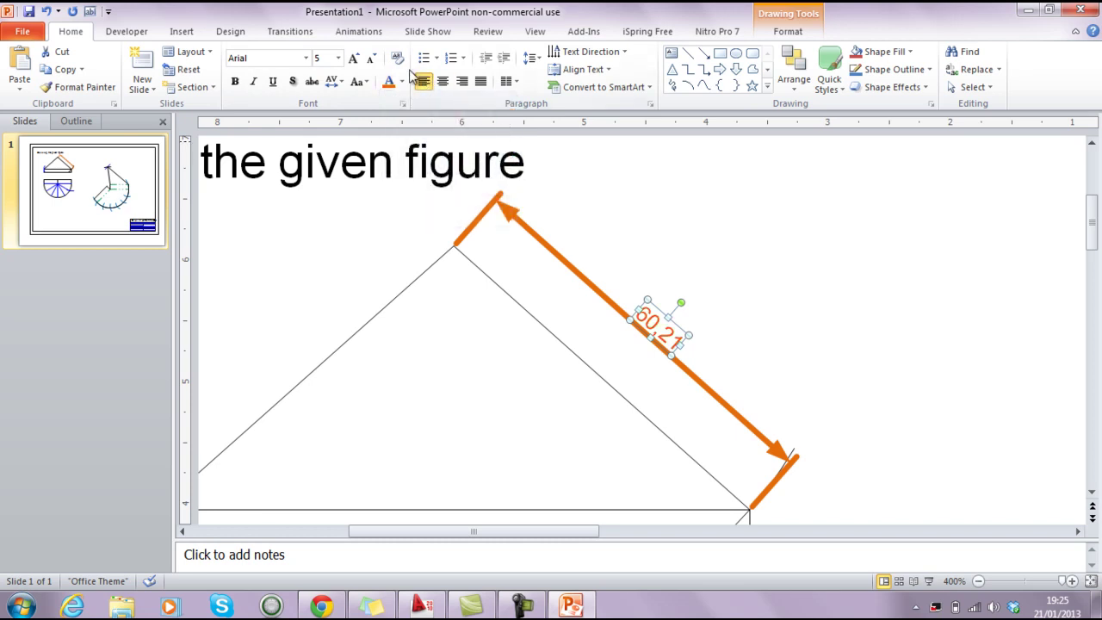
# Grow the label text to size 8 and nudge it along the arrow
pyautogui.click(355, 62)
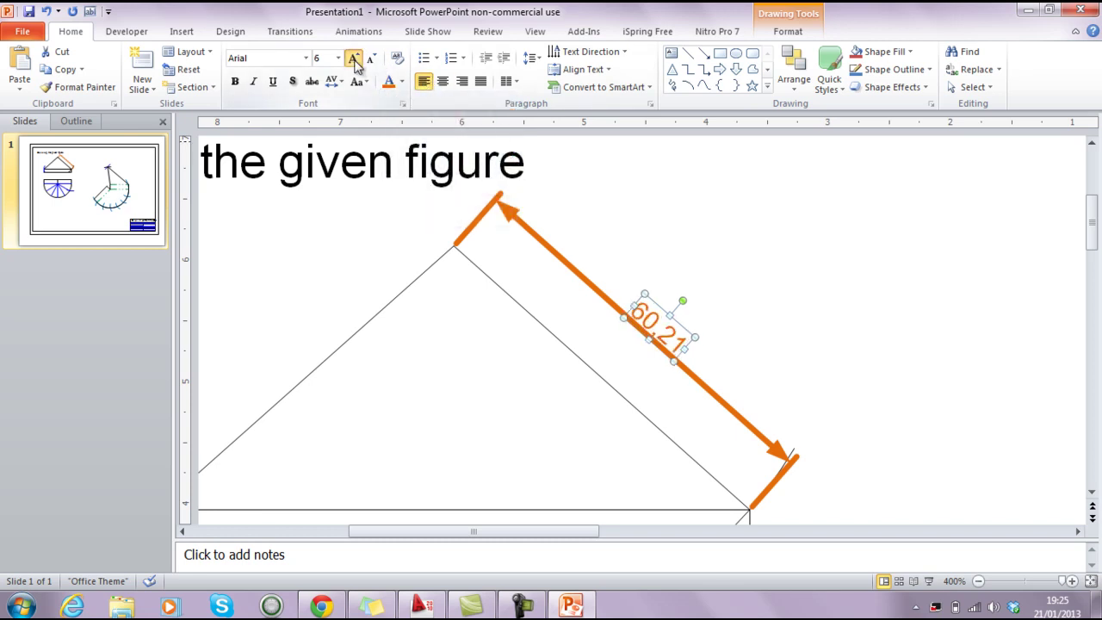
pyautogui.click(354, 62)
pyautogui.click(355, 62)
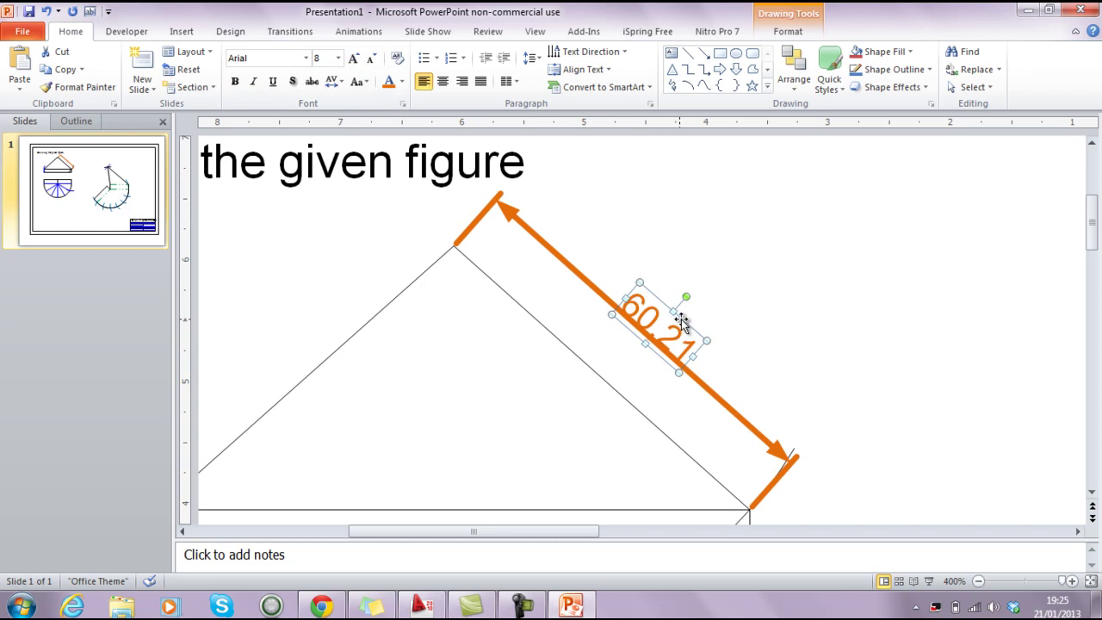
pyautogui.moveTo(680, 320); pyautogui.dragTo(686, 315)
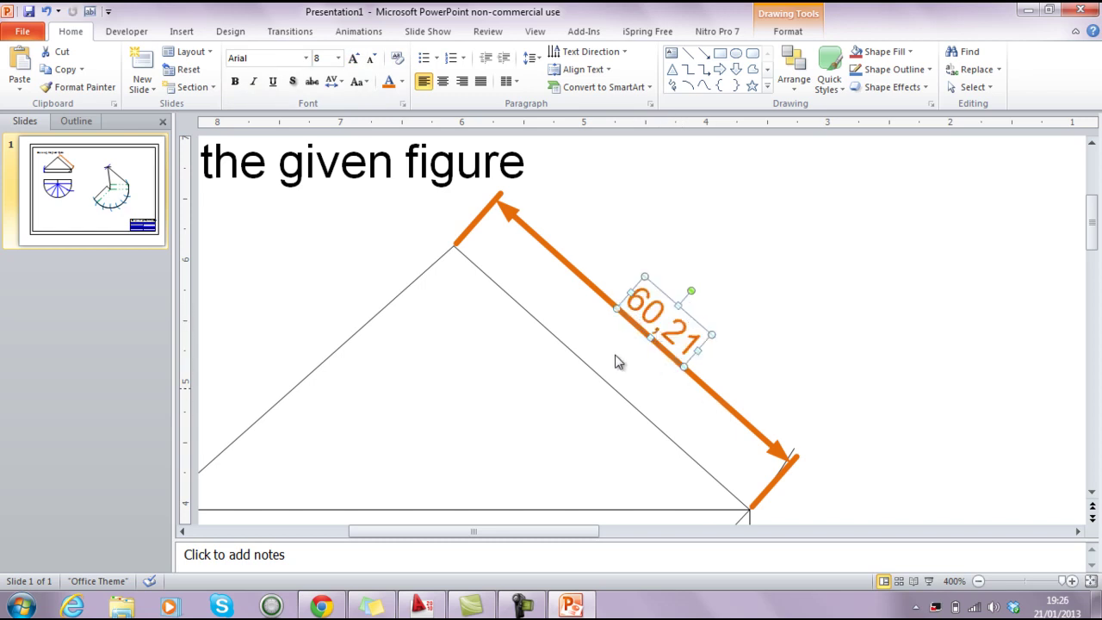
# Group both orange extension lines, the arrow line and the 60,21 label
pyautogui.click(782, 384)
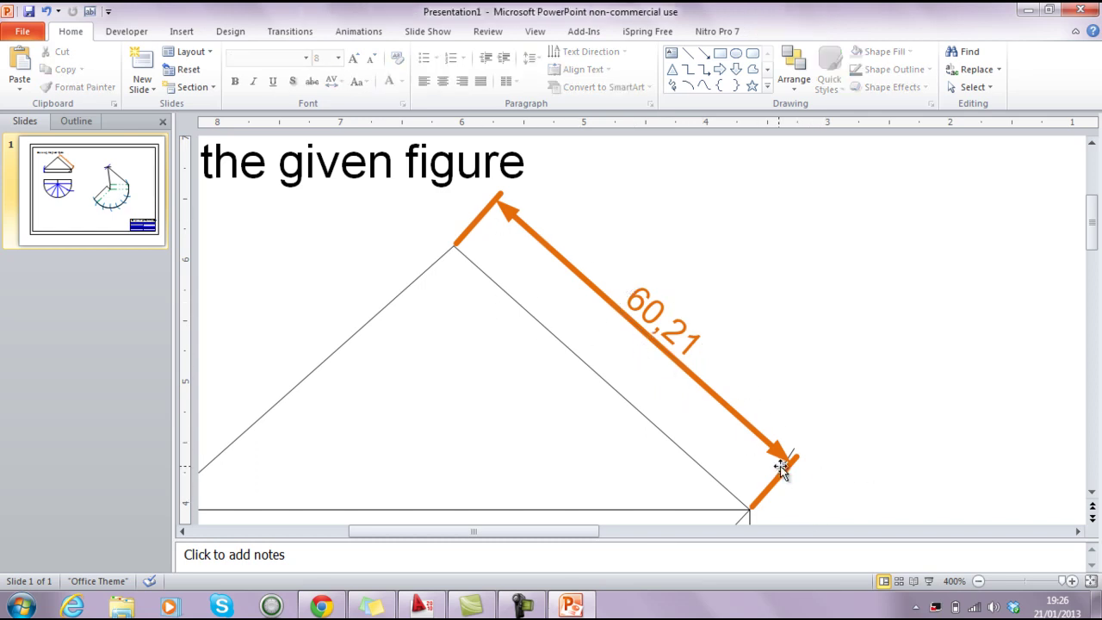
pyautogui.click(470, 218)
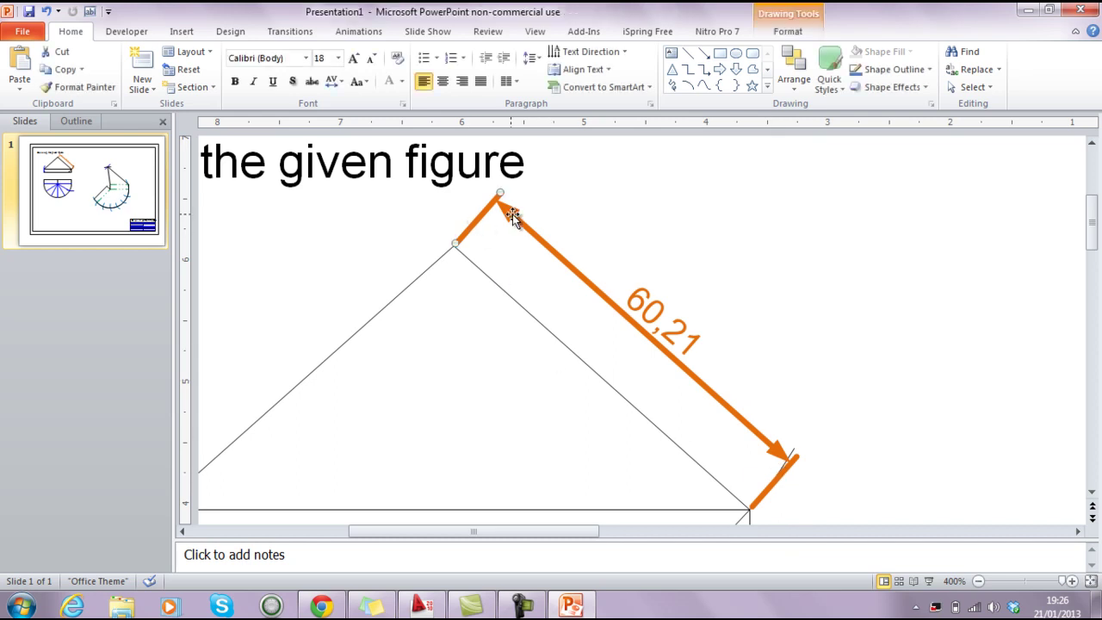
pyautogui.keyDown('shift'); pyautogui.click(508, 213); pyautogui.keyUp('shift')
pyautogui.keyDown('shift'); pyautogui.click(635, 300); pyautogui.keyUp('shift')
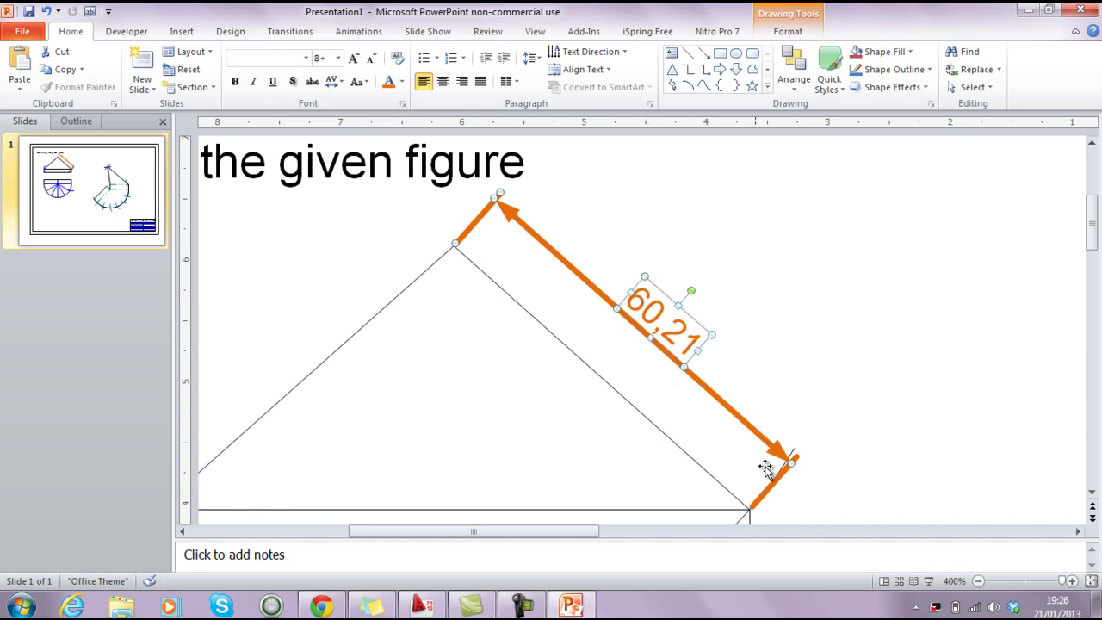
pyautogui.keyDown('shift'); pyautogui.click(796, 458); pyautogui.keyUp('shift')
pyautogui.rightClick(709, 334)
pyautogui.moveTo(779, 426)
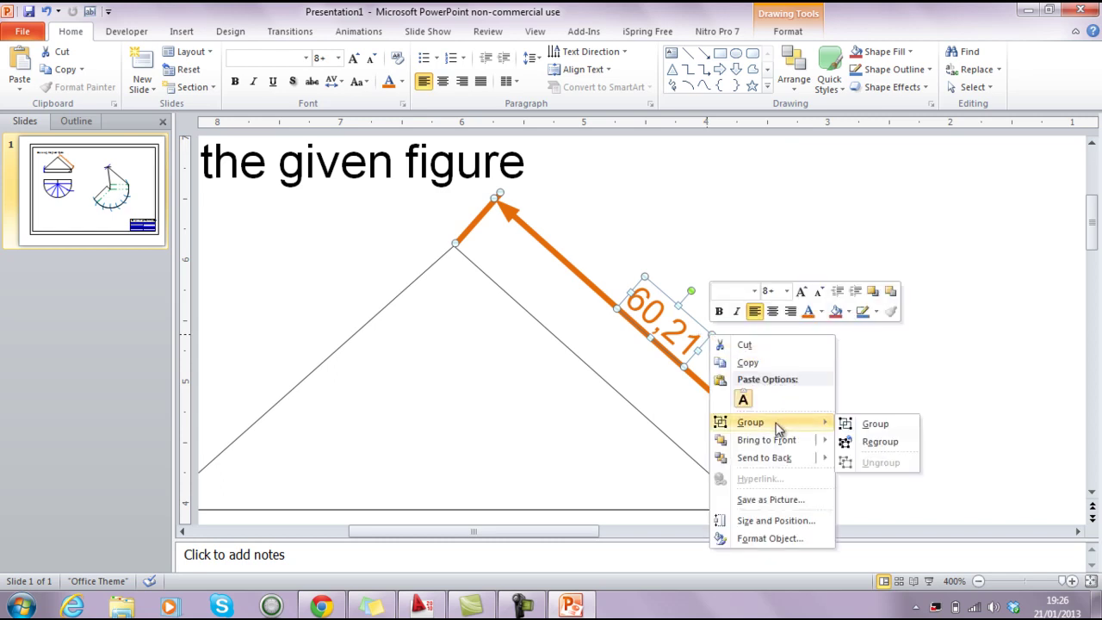
pyautogui.click(872, 425)
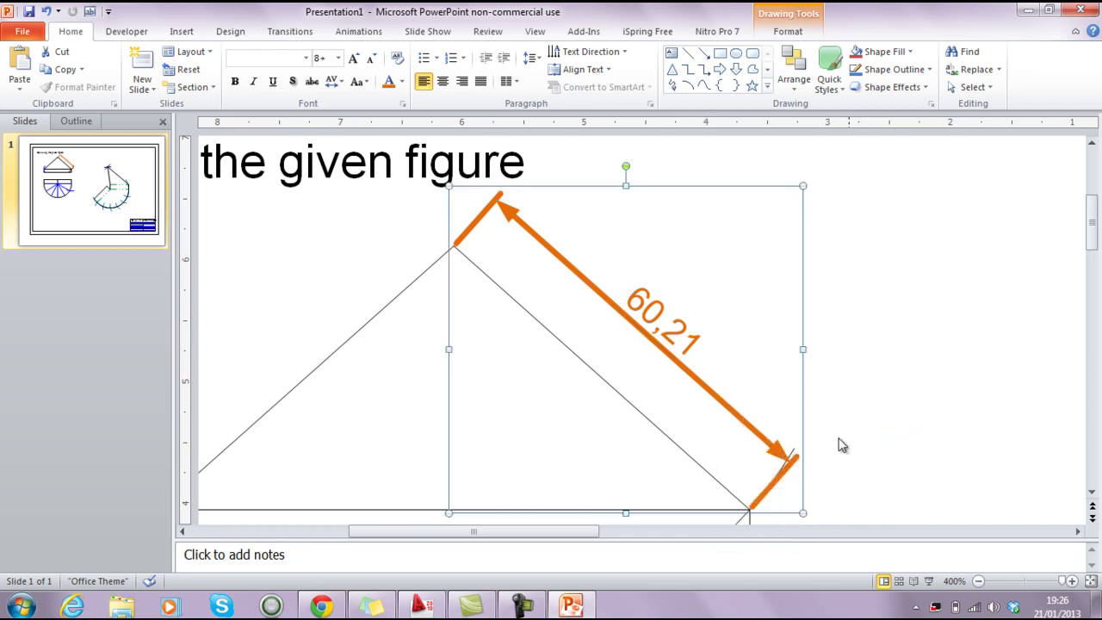
# Deselect the group and zoom out from 400% to 125% to see the whole drawing
pyautogui.click(861, 388)
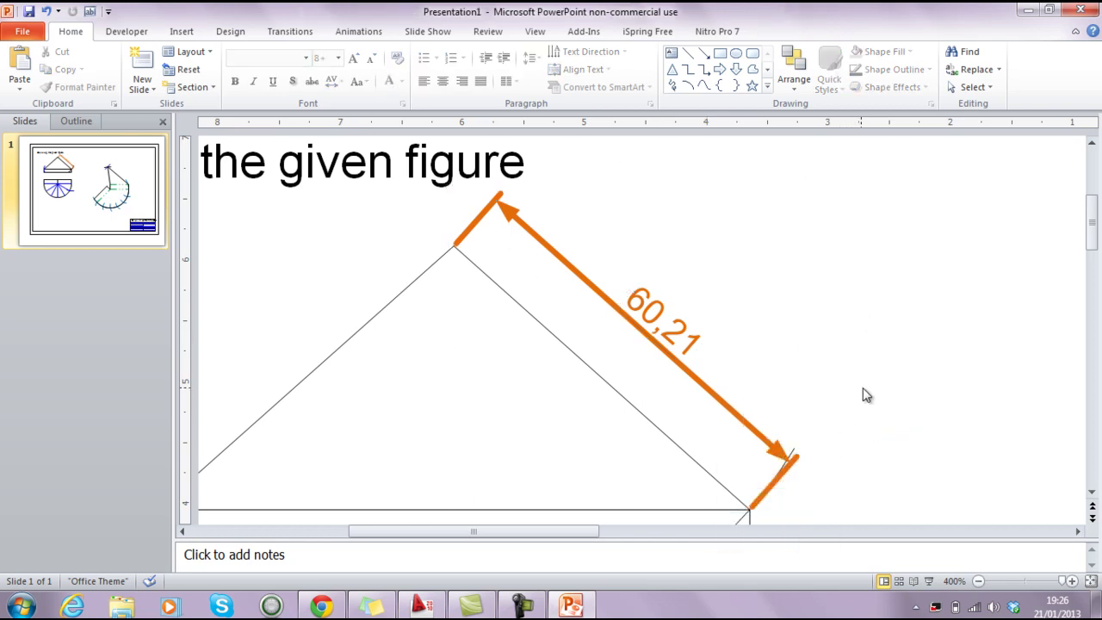
pyautogui.scroll(-5, 865, 395)
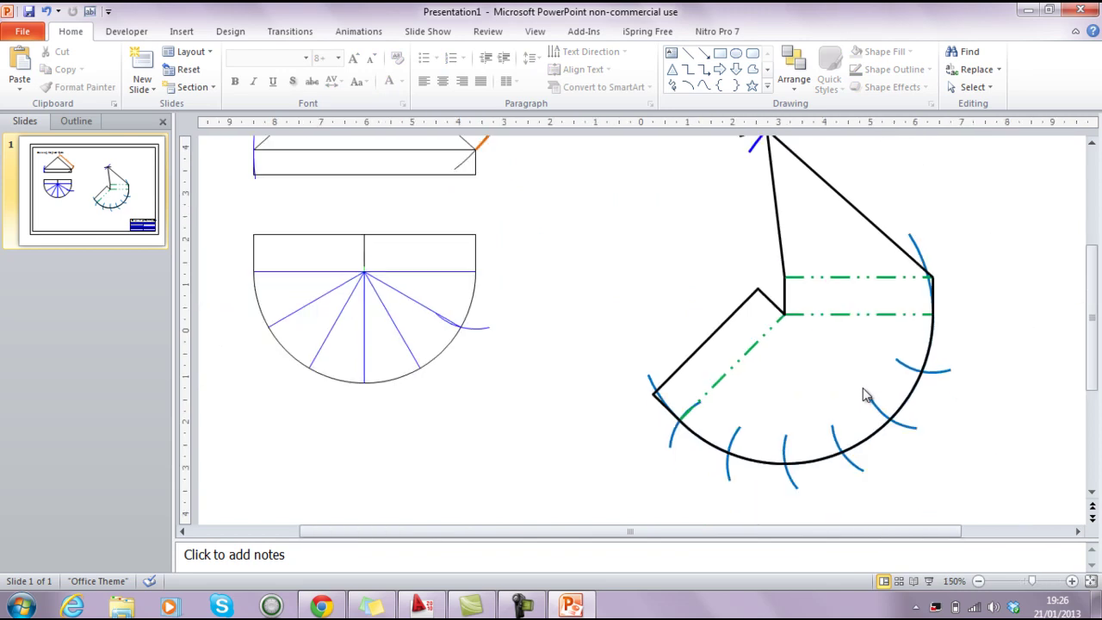
pyautogui.scroll(-2, 865, 395)
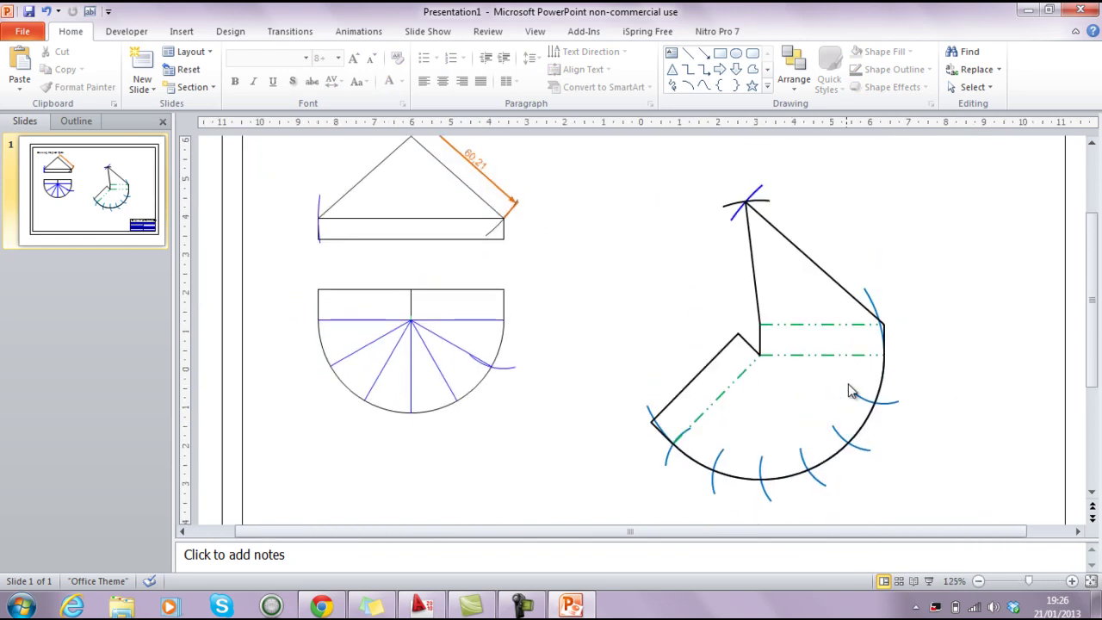